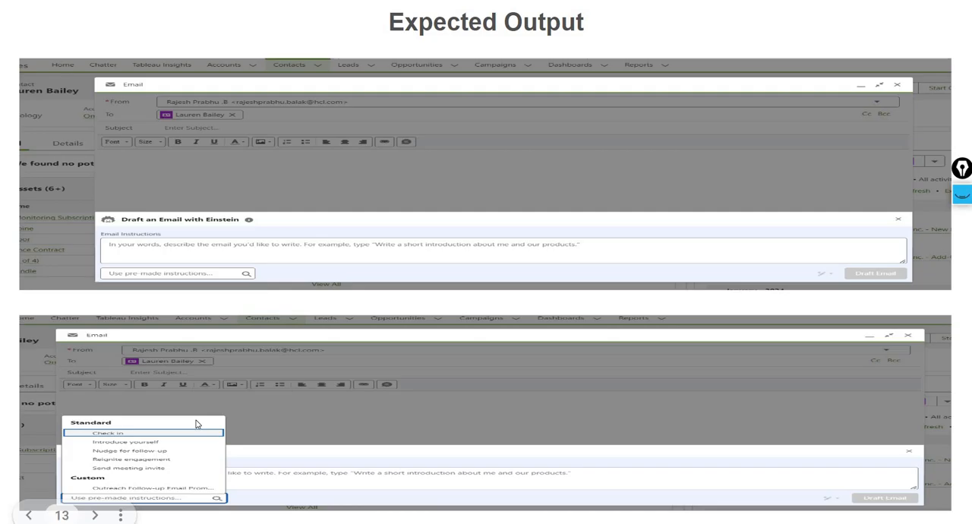
- Switch to the Salesforce contacts list, open the Express Logistics and Transport contact, and start a new email to them
{"action": "key", "text": "alt+Tab"}
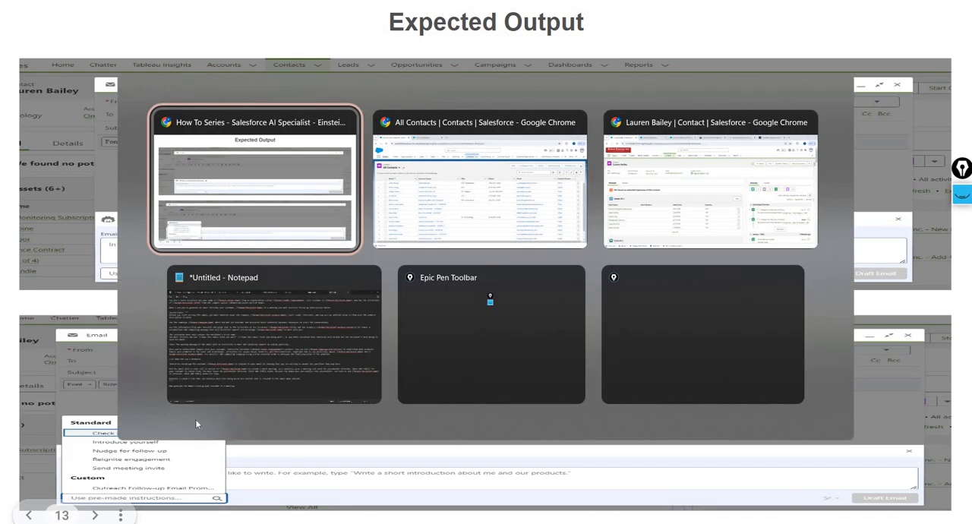
{"action": "key", "text": "alt+Tab"}
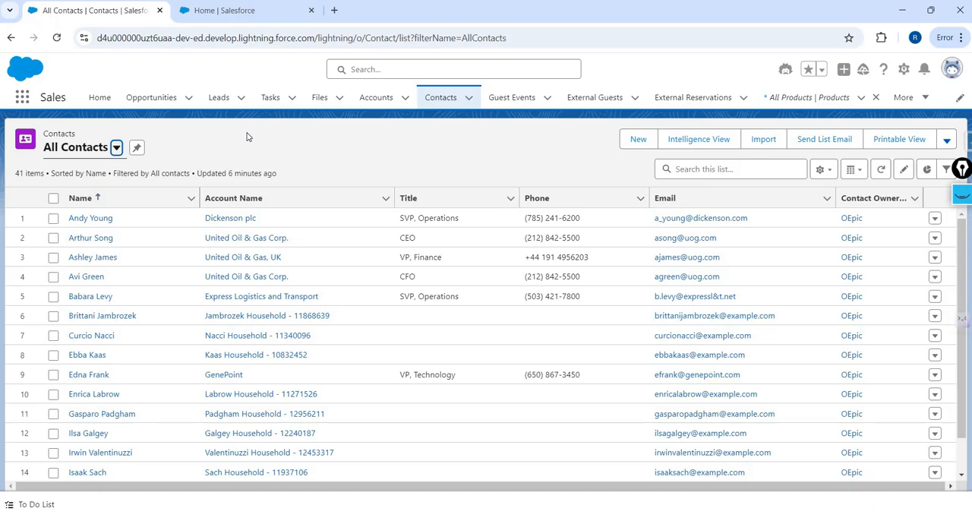
{"action": "left_click", "coordinate": [80, 299]}
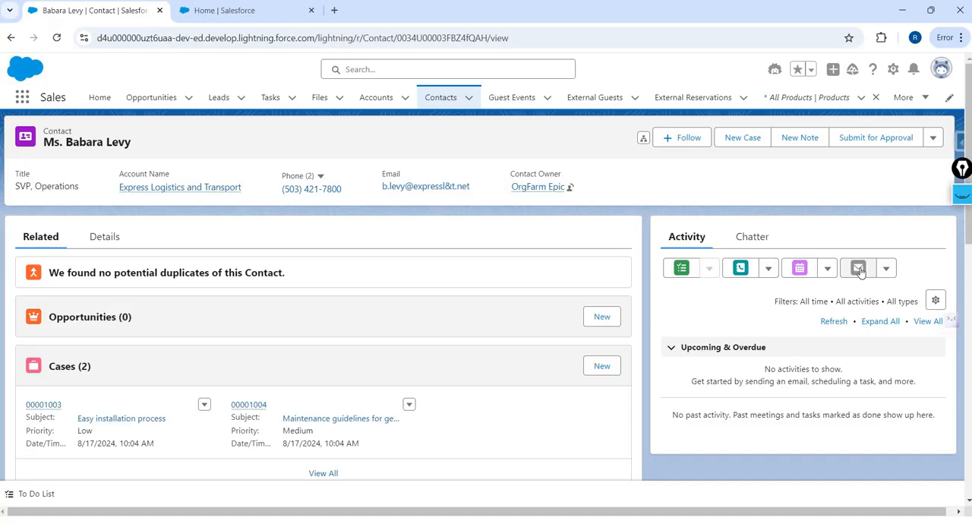
{"action": "left_click", "coordinate": [859, 269]}
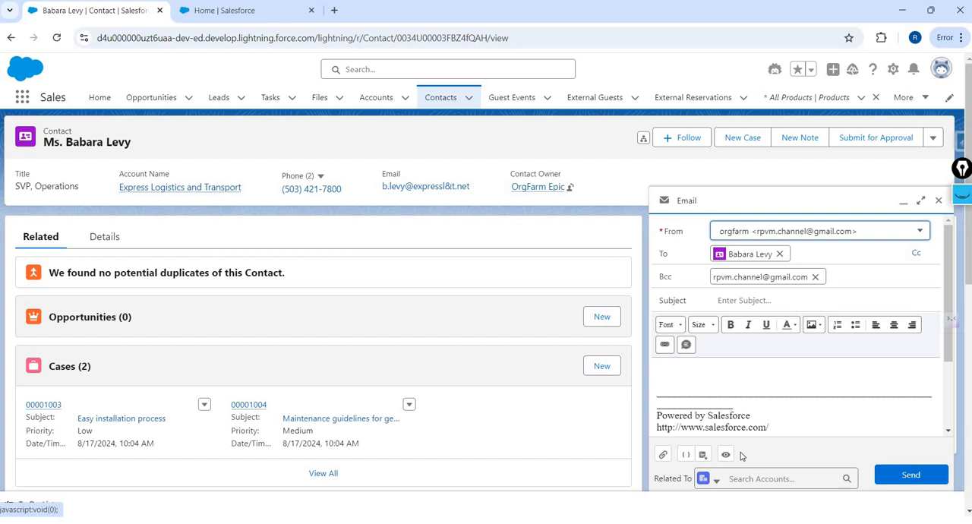
- Open the Einstein for Sales setup page and turn on Sales Emails
{"action": "left_click", "coordinate": [238, 10]}
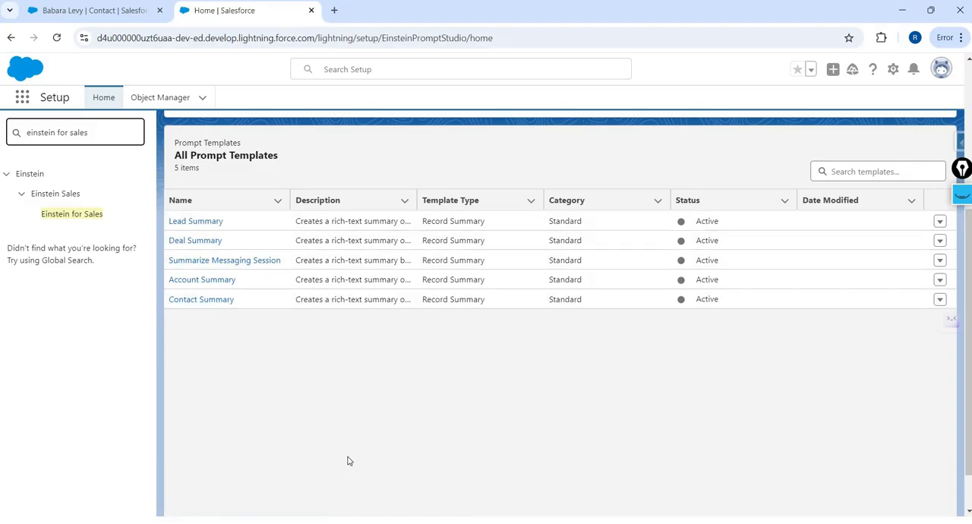
{"action": "left_click", "coordinate": [73, 218]}
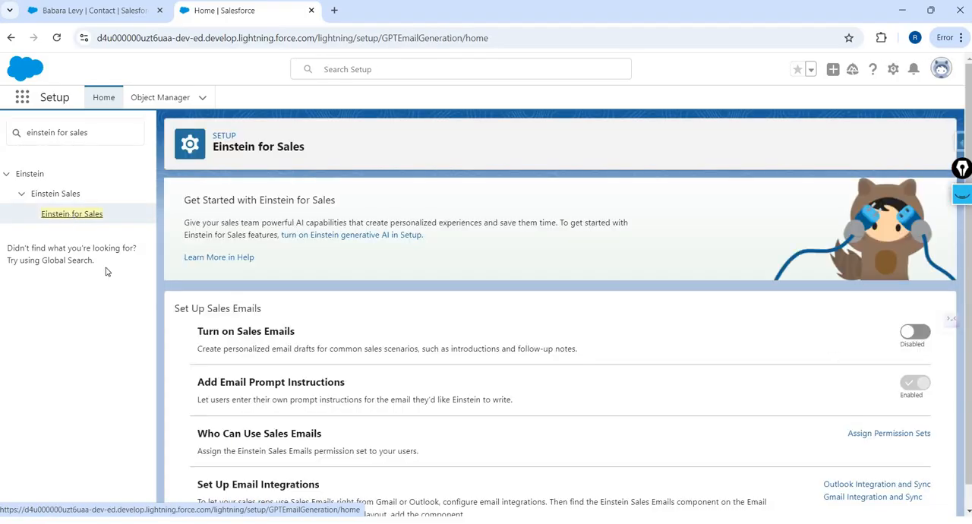
{"action": "left_click", "coordinate": [915, 336]}
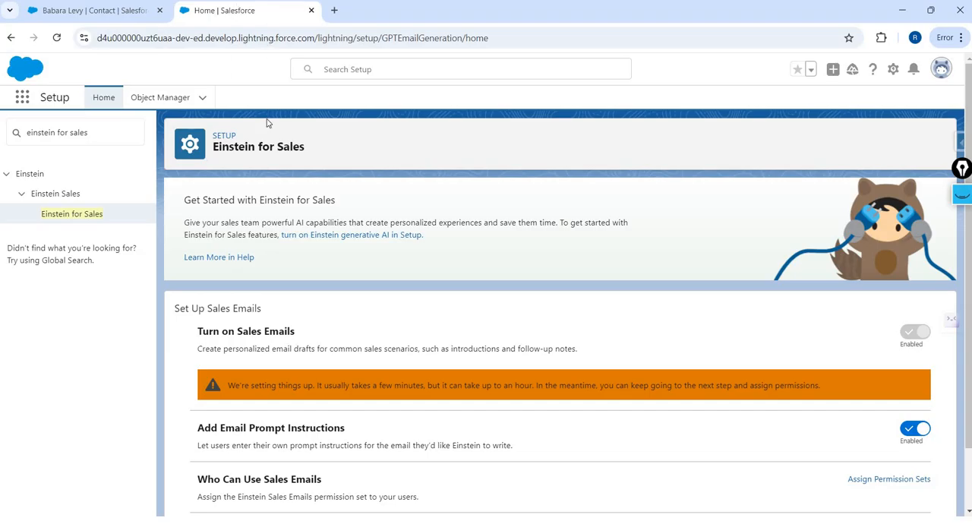
- Duplicate the Setup browser tab, search the setup for "prom", and open Prompt Builder
{"action": "right_click", "coordinate": [232, 10]}
{"action": "left_click", "coordinate": [174, 63]}
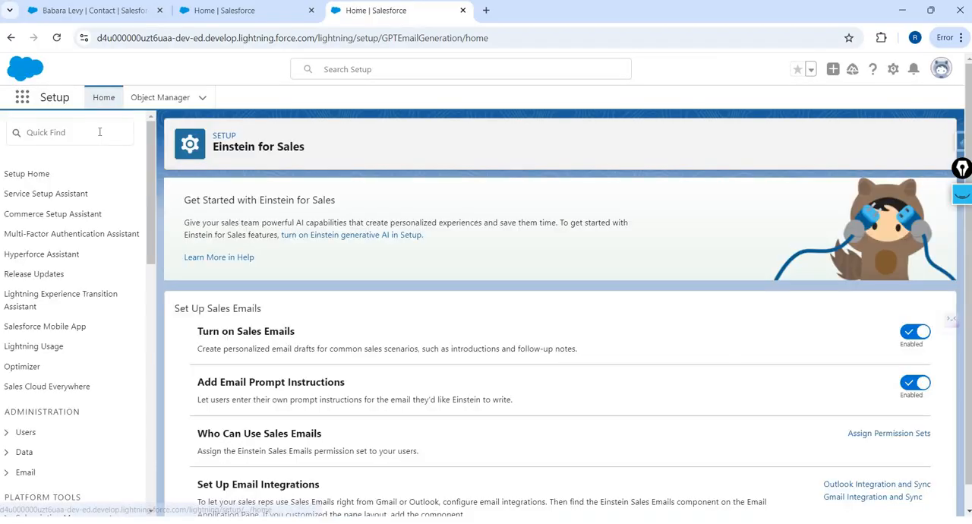
{"action": "left_click", "coordinate": [99, 132]}
{"action": "type", "text": "promo"}
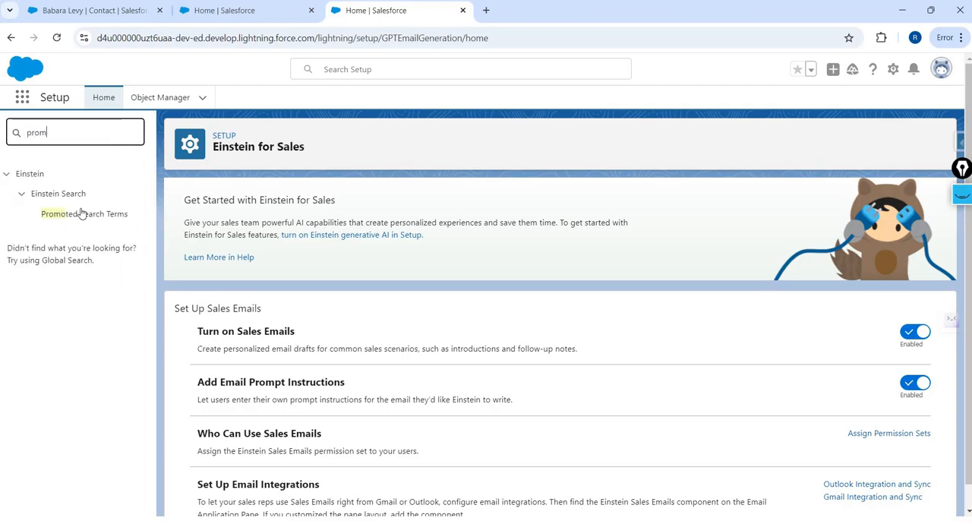
{"action": "key", "text": "BackSpace"}
{"action": "left_click", "coordinate": [79, 218]}
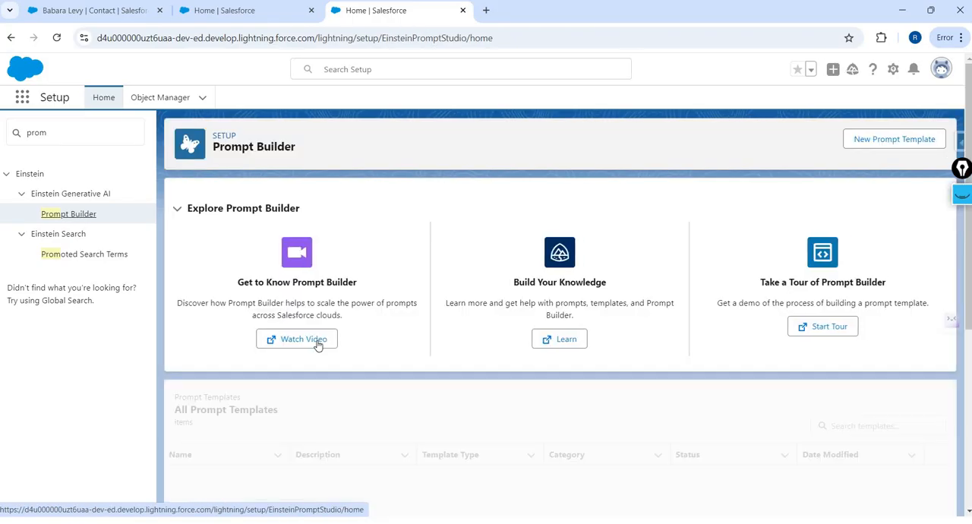
- Examine the template types in the All Prompt Templates list for the Sales Email templates
{"action": "scroll", "coordinate": [229, 316], "scroll_direction": "down", "scroll_amount": 3}
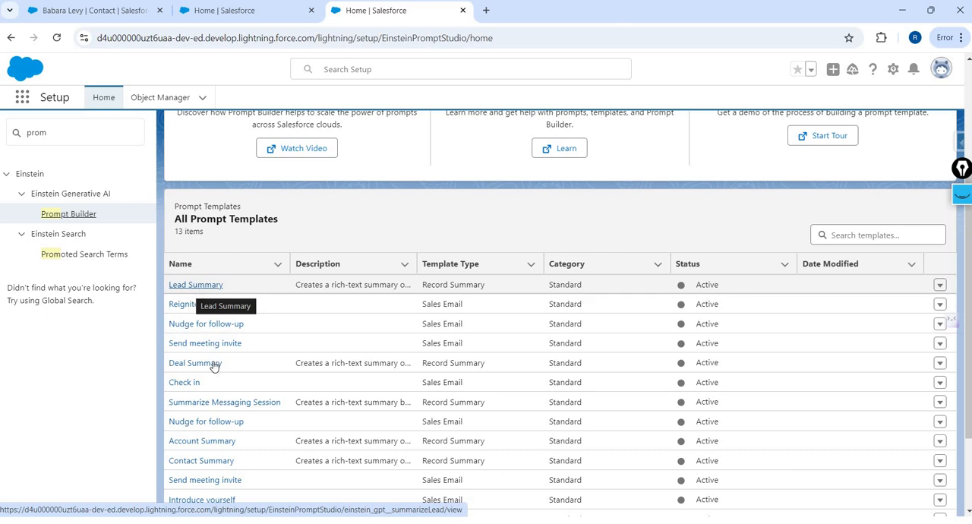
{"action": "left_click", "coordinate": [458, 265]}
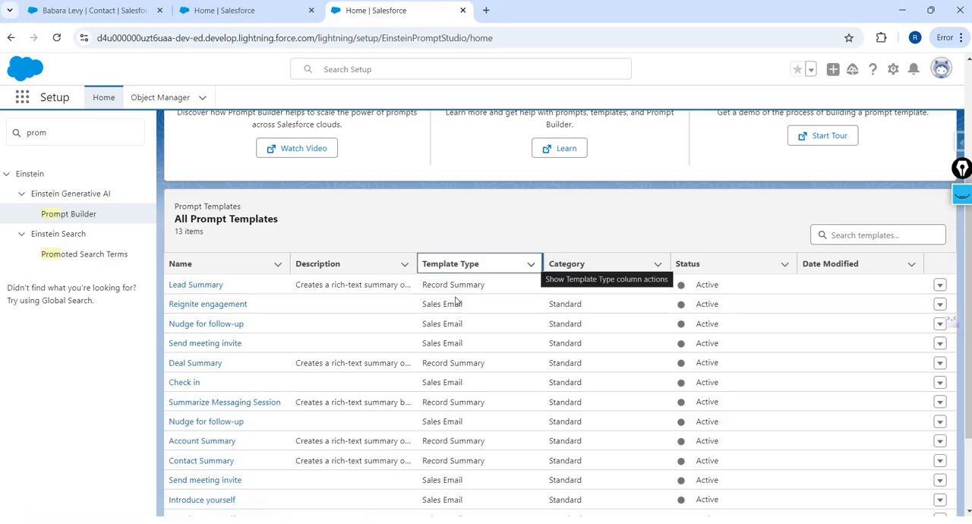
{"action": "key", "text": "Down"}
{"action": "key", "text": "Down"}
{"action": "key", "text": "Down"}
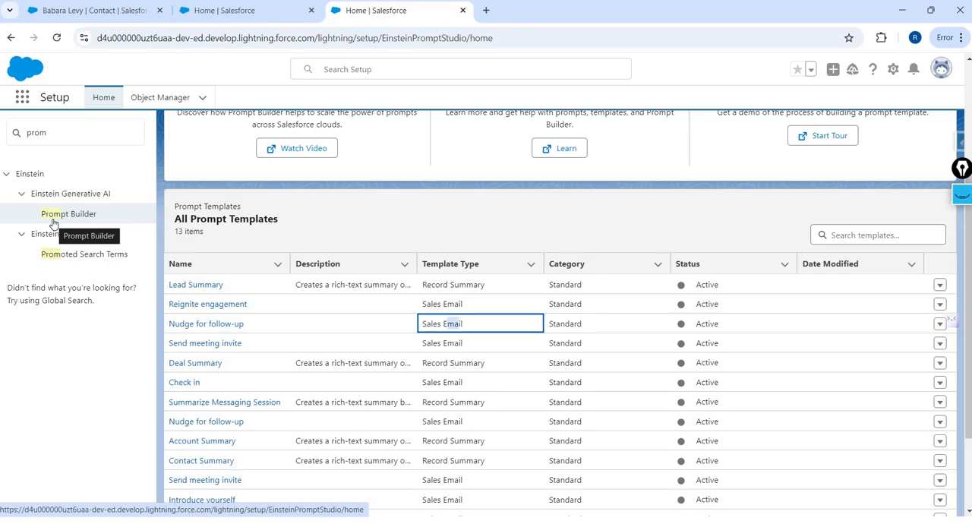
{"action": "left_click", "coordinate": [272, 10]}
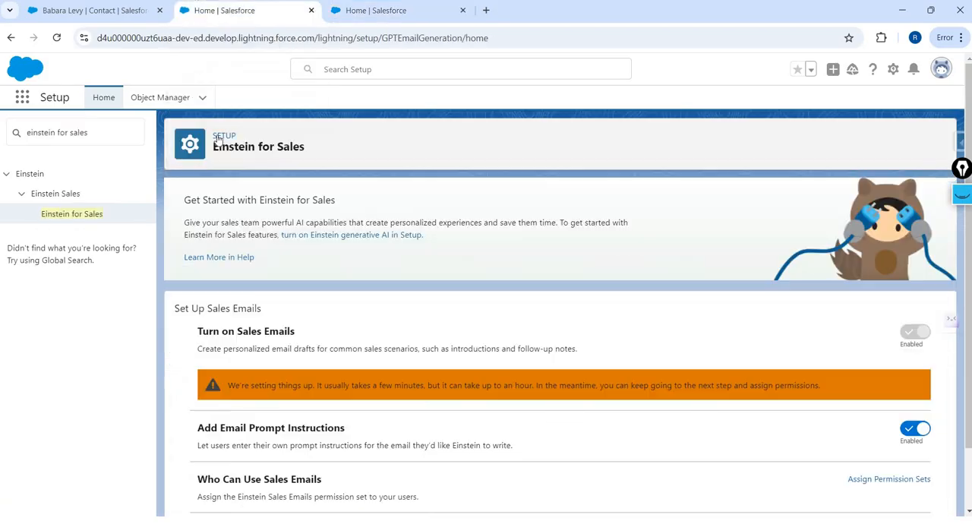
{"action": "double_click", "coordinate": [51, 136]}
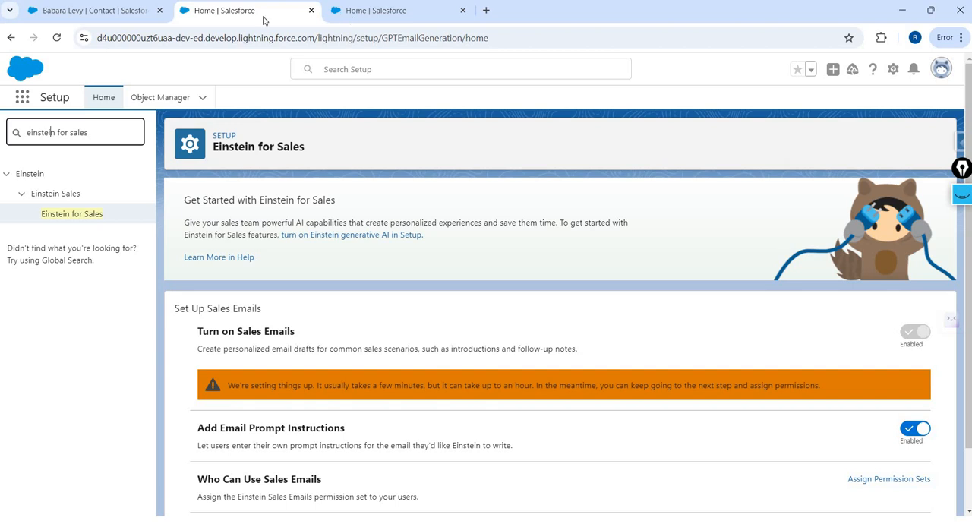
{"action": "left_click", "coordinate": [351, 17]}
{"action": "left_click", "coordinate": [231, 13]}
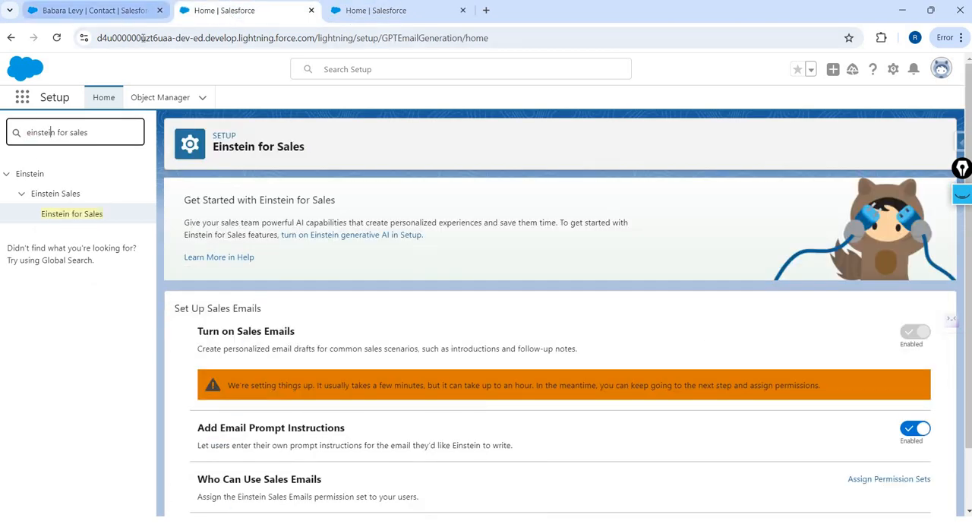
- Return to the contact record, reload the page, and start a new email to the contact
{"action": "left_click", "coordinate": [124, 12]}
{"action": "left_click", "coordinate": [402, 38]}
{"action": "key", "text": "Return"}
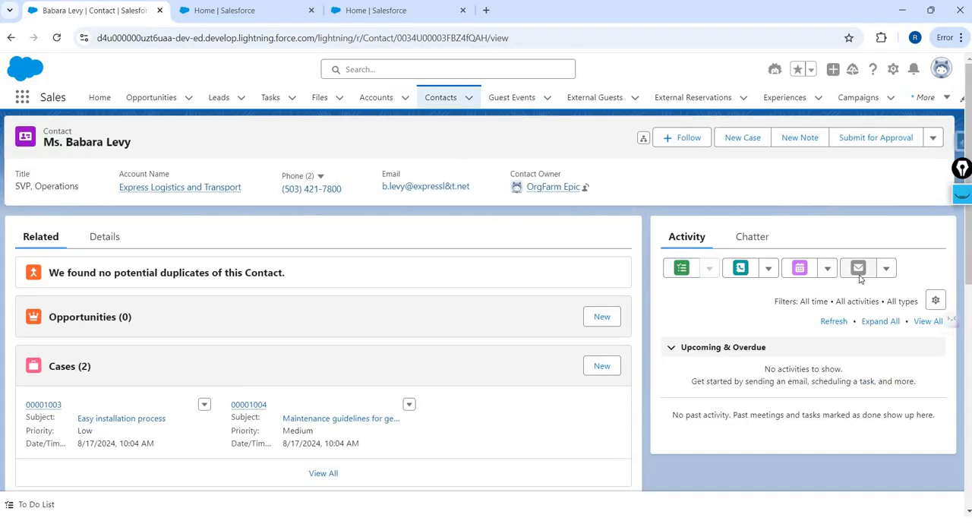
{"action": "left_click", "coordinate": [858, 267]}
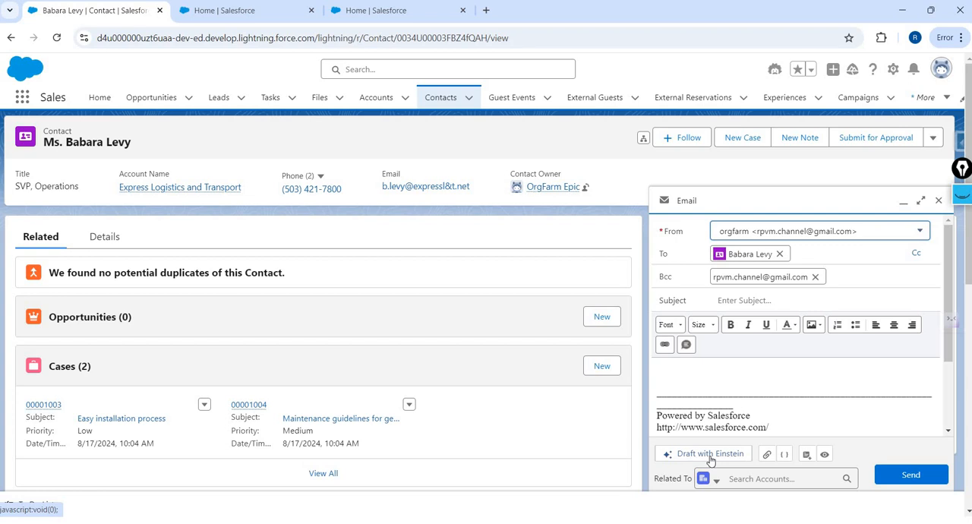
- Go back to Einstein for Sales and open the permission set assignment for who can use Sales Emails
{"action": "left_click", "coordinate": [238, 16]}
{"action": "scroll", "coordinate": [202, 414], "scroll_direction": "down", "scroll_amount": 1}
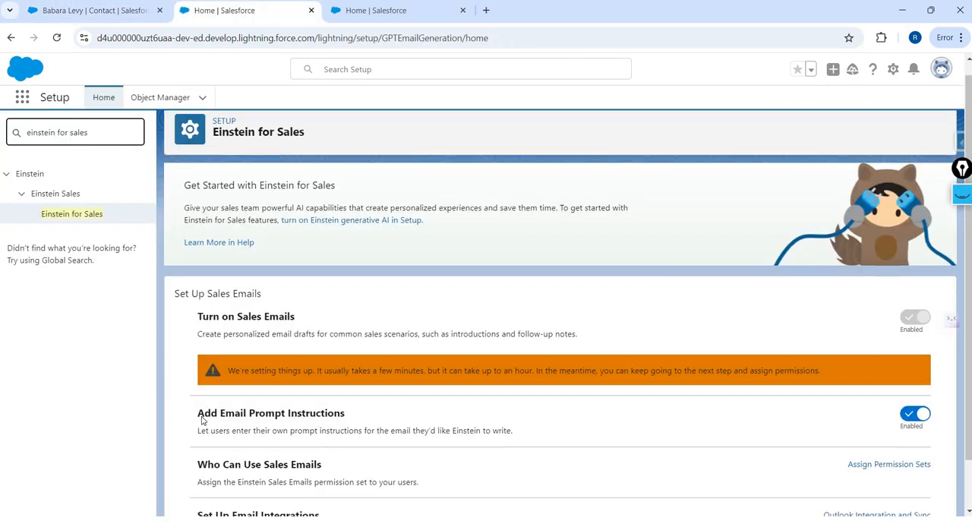
{"action": "left_click_drag", "start_coordinate": [209, 410], "coordinate": [321, 410]}
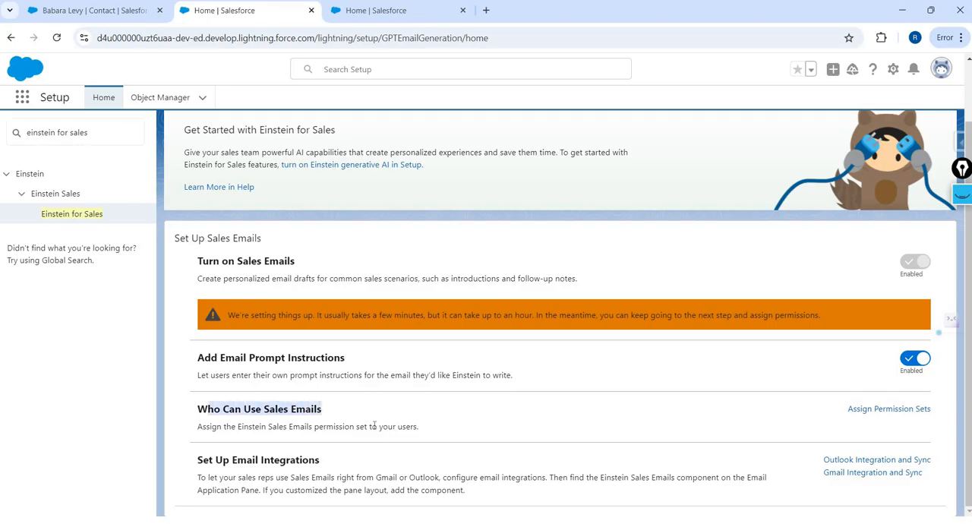
{"action": "left_click", "coordinate": [907, 409]}
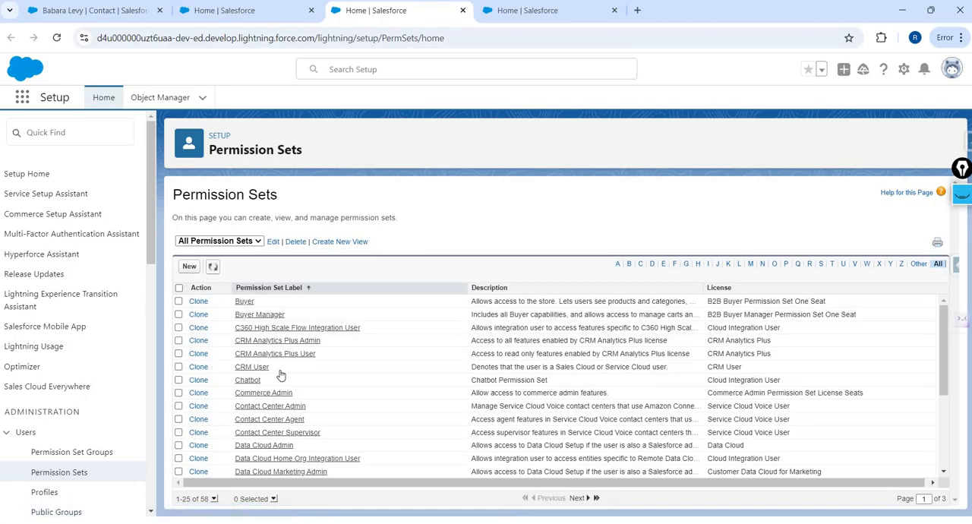
- Filter the permission sets to labels starting with E and select Einstein Sales Emails
{"action": "scroll", "coordinate": [280, 374], "scroll_direction": "down", "scroll_amount": 2}
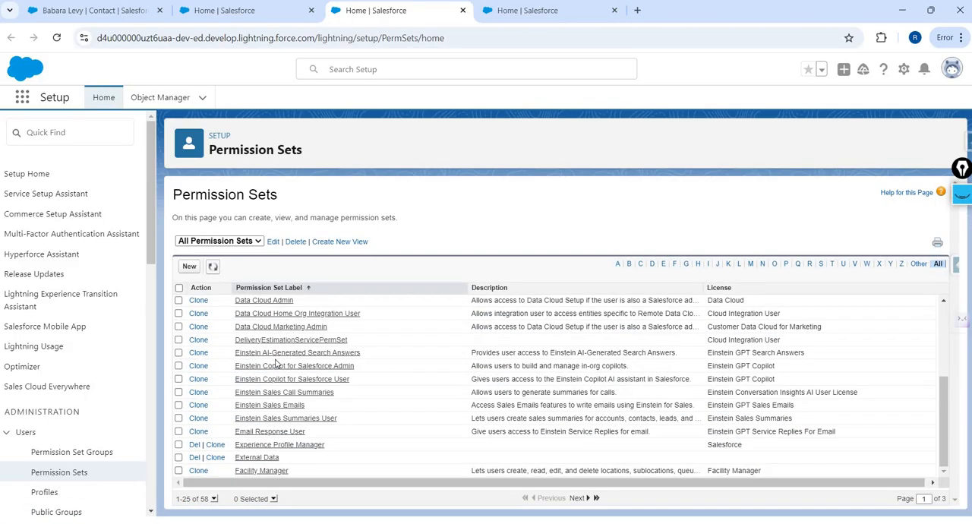
{"action": "left_click", "coordinate": [214, 499]}
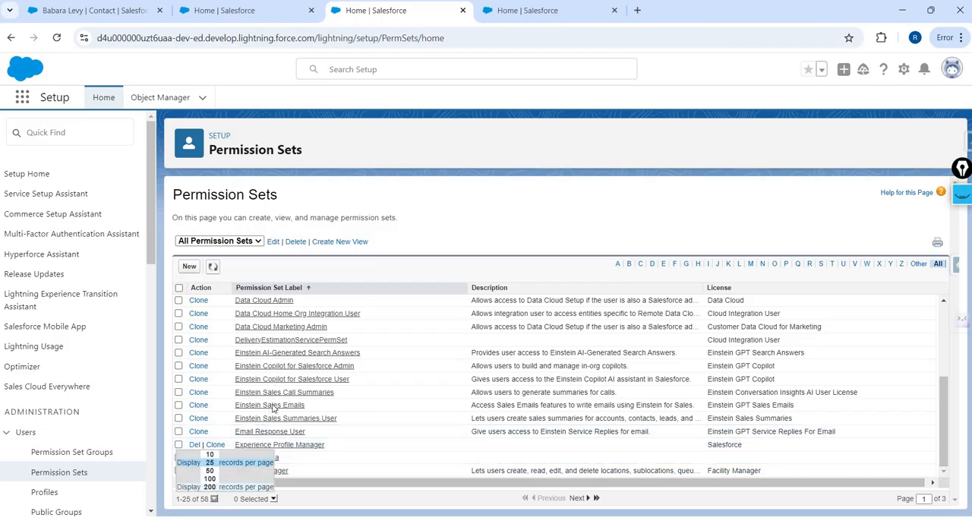
{"action": "scroll", "coordinate": [273, 409], "scroll_direction": "down", "scroll_amount": 3}
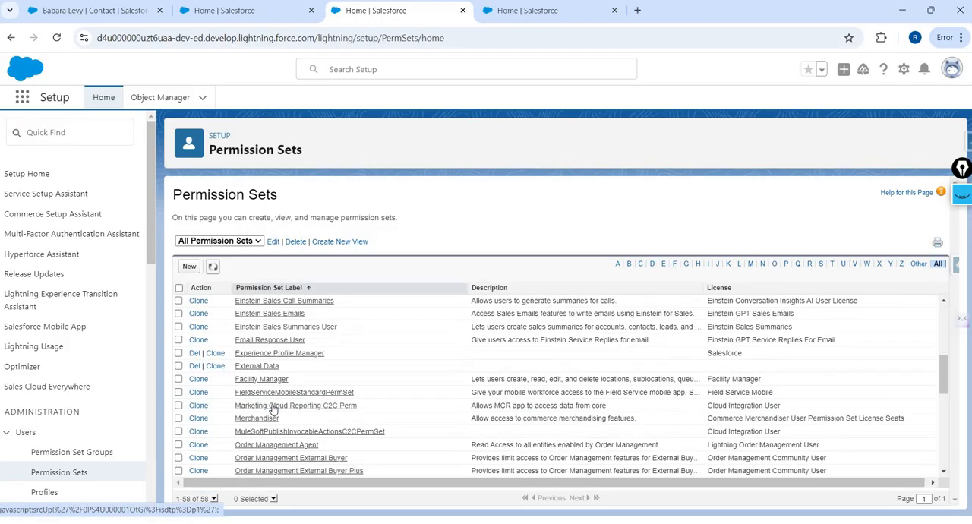
{"action": "scroll", "coordinate": [274, 409], "scroll_direction": "down", "scroll_amount": 3}
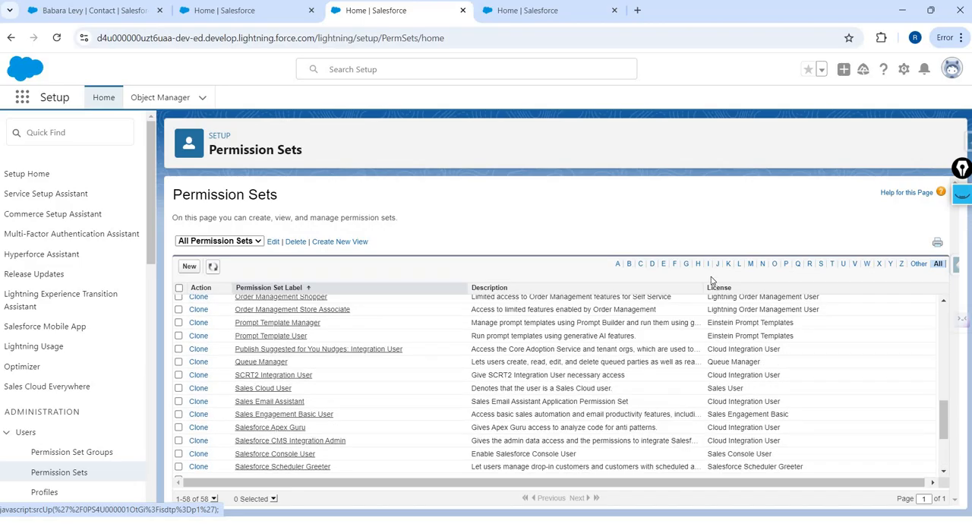
{"action": "left_click", "coordinate": [664, 263]}
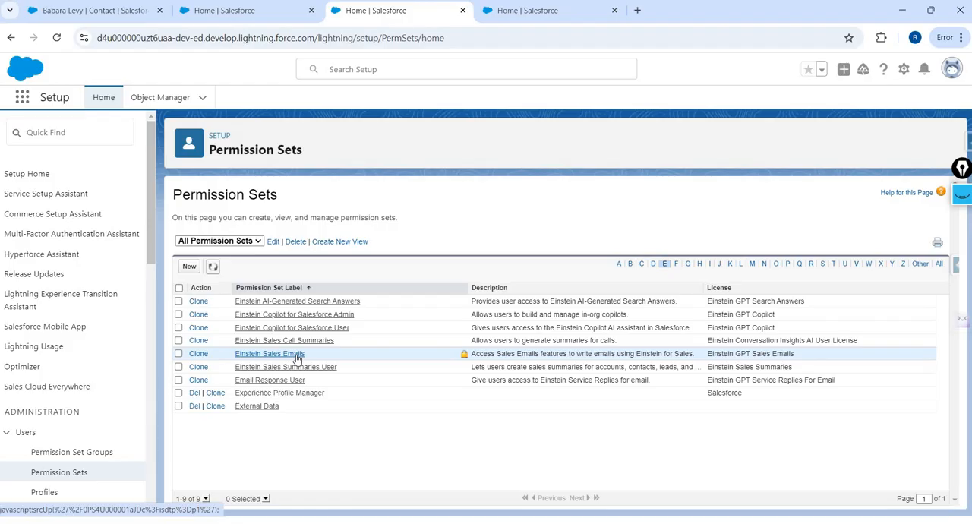
{"action": "left_click", "coordinate": [178, 353]}
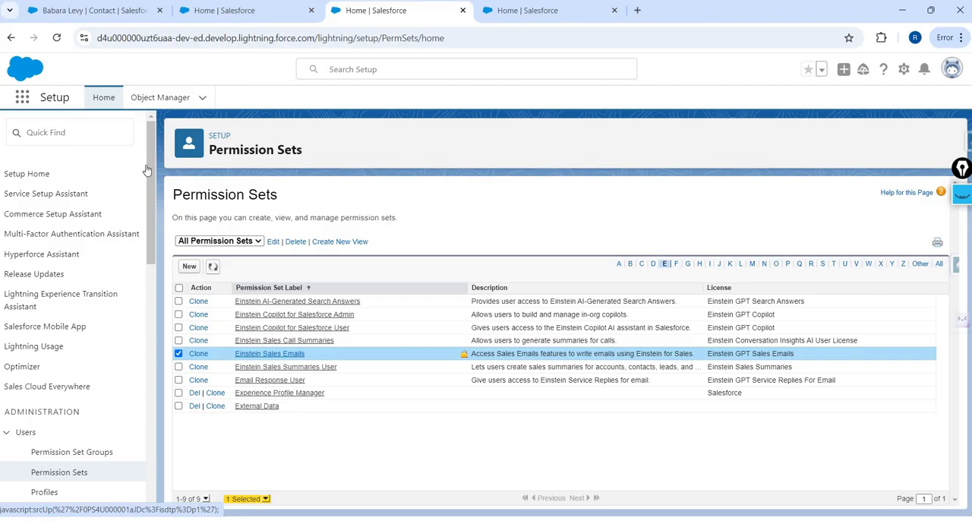
- Return to the contact's email, start a draft with Einstein, and enlarge the email window
{"action": "left_click", "coordinate": [266, 11]}
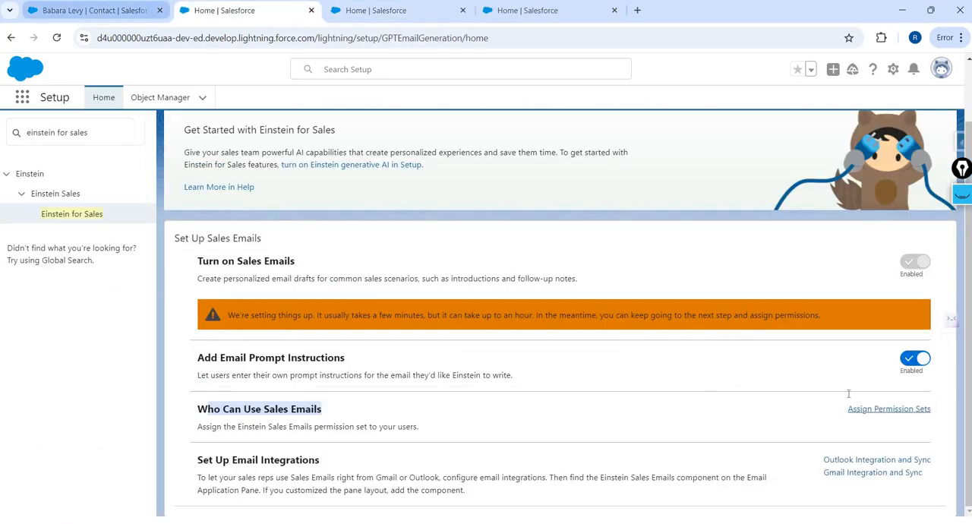
{"action": "left_click", "coordinate": [95, 12]}
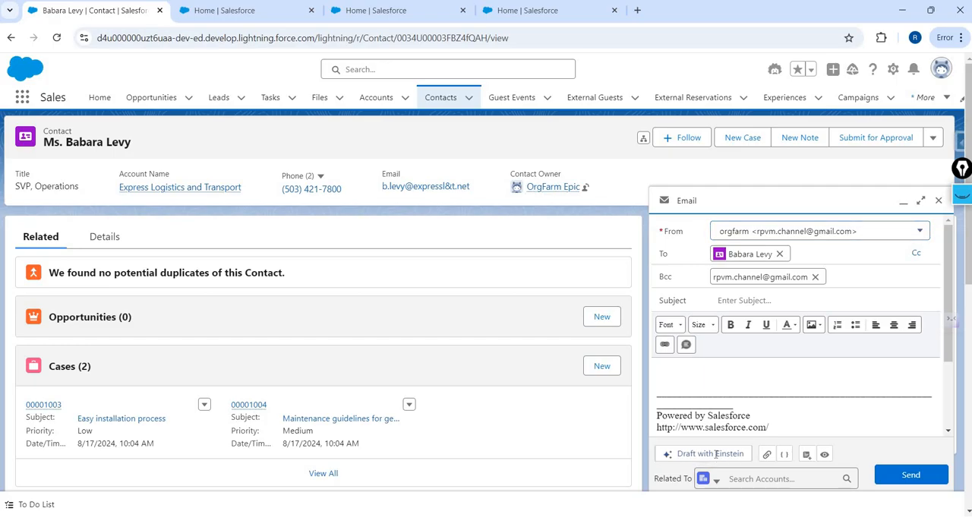
{"action": "left_click", "coordinate": [703, 454]}
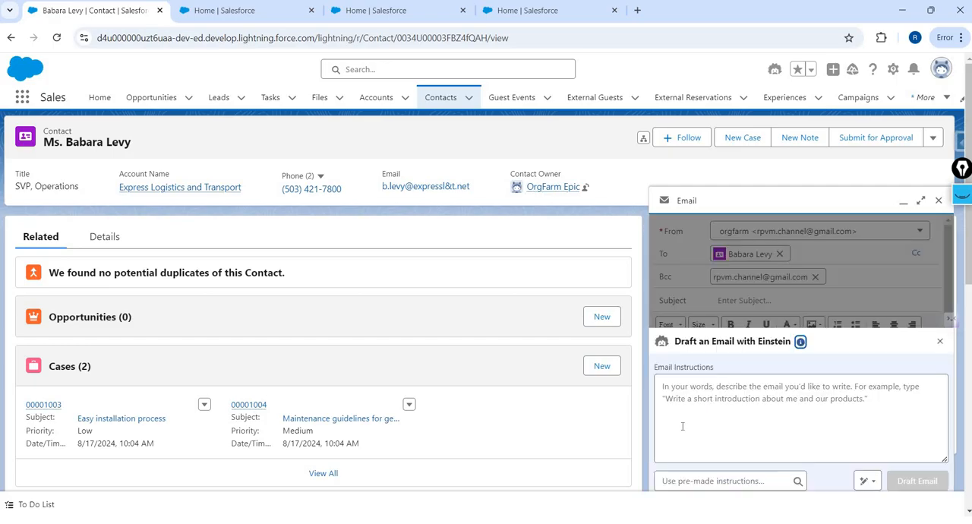
{"action": "left_click", "coordinate": [919, 199]}
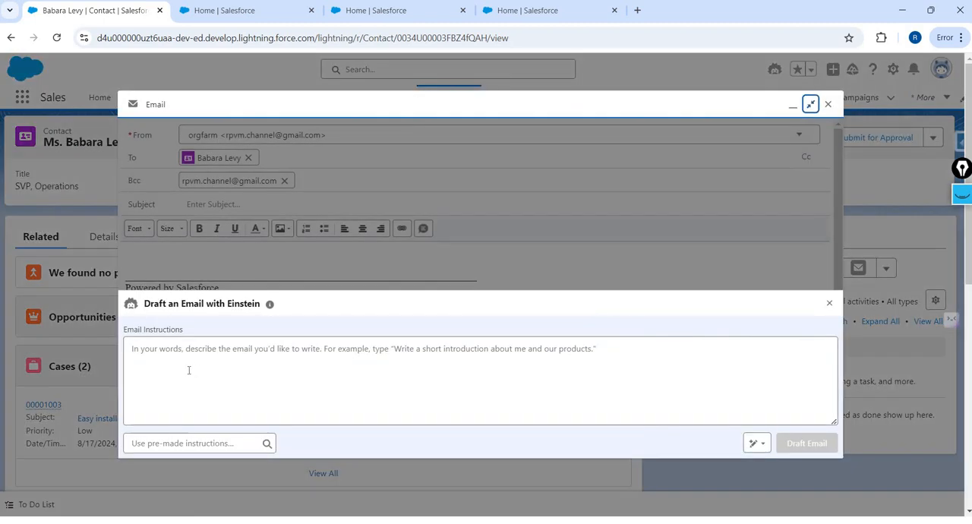
- Enter "create an outreach email to the customer" as the Einstein email instructions
{"action": "left_click", "coordinate": [189, 369]}
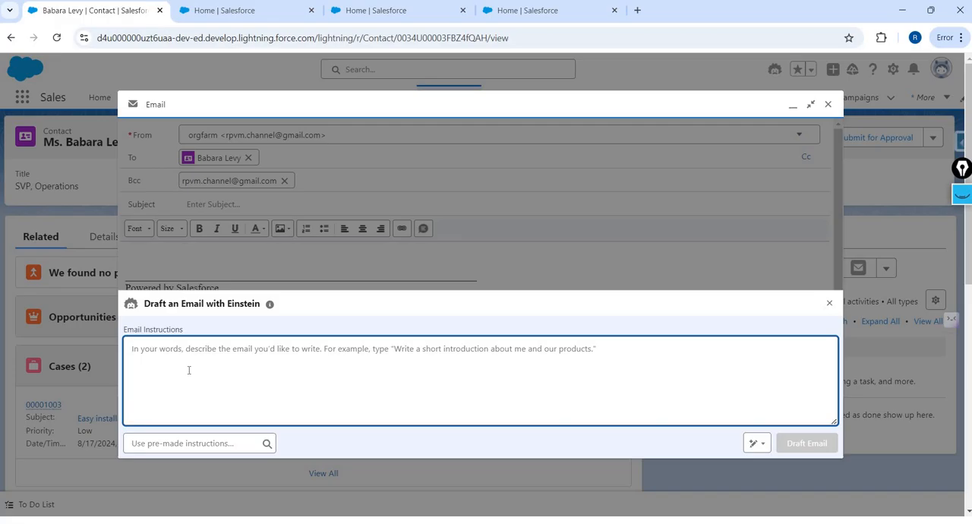
{"action": "type", "text": "crea"}
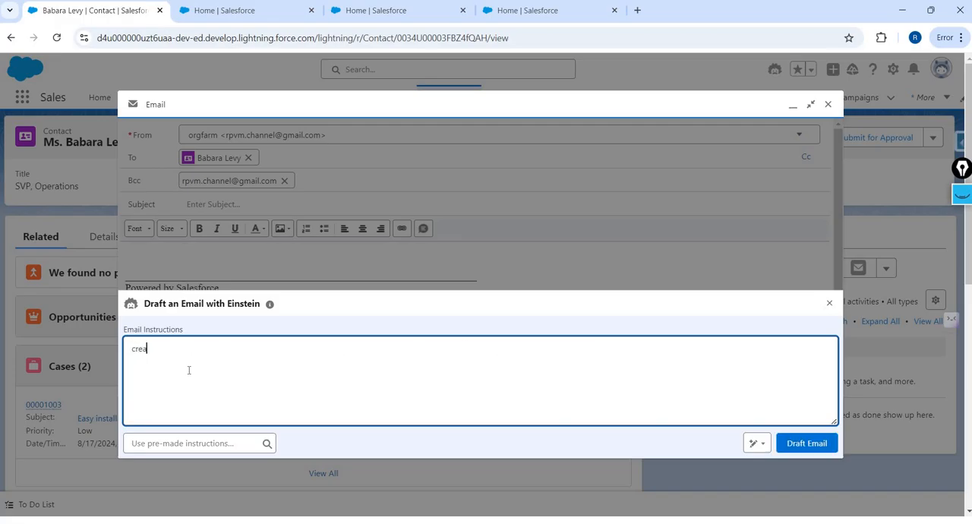
{"action": "type", "text": "te an outreach email to the cust"}
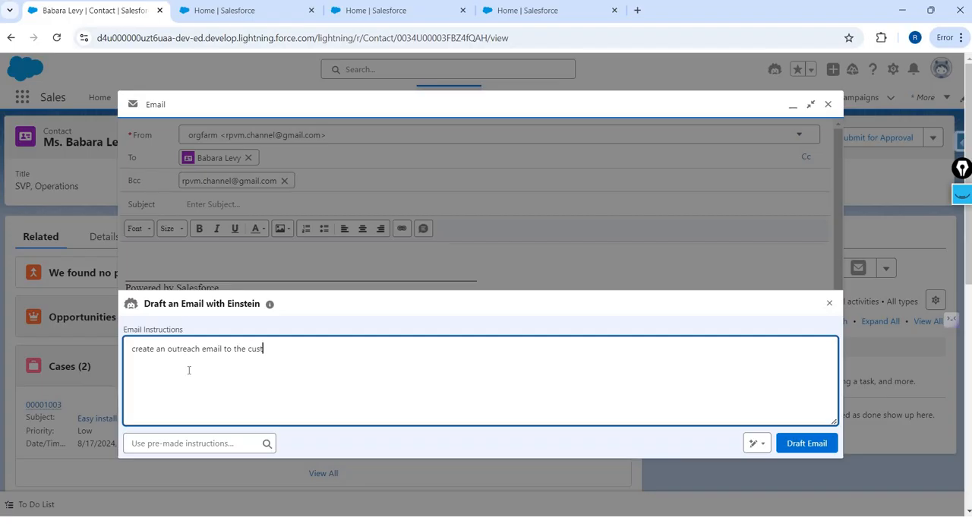
{"action": "type", "text": "omer. I met this customer in the last promoto"}
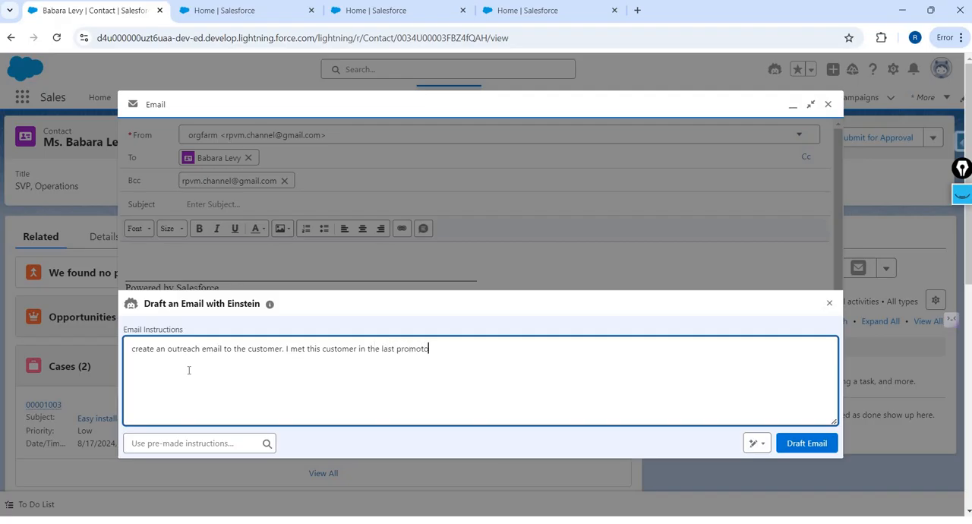
{"action": "type", "text": "ionsal eve"}
- Add "I met this customer in the last promotional event" to the Einstein email instructions and generate the draft
{"action": "key", "text": "BackSpace"}
{"action": "key", "text": "BackSpace"}
{"action": "key", "text": "BackSpace"}
{"action": "key", "text": "BackSpace"}
{"action": "key", "text": "BackSpace"}
{"action": "key", "text": "BackSpace"}
{"action": "key", "text": "BackSpace"}
{"action": "type", "text": "al event"}
{"action": "left_click", "coordinate": [798, 445]}
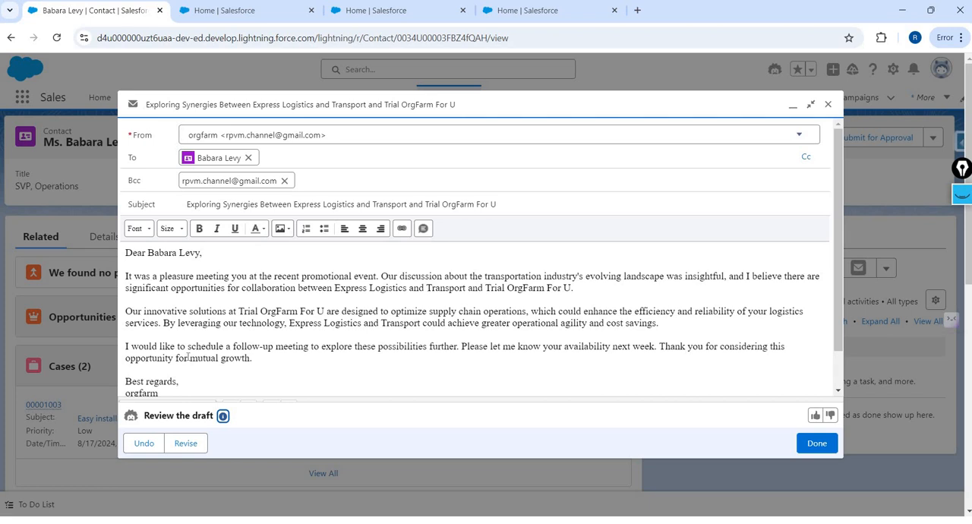
- Review the generated draft's closing and replace "orgfarm" under "Best regards" with the sender's first name
{"action": "scroll", "coordinate": [191, 357], "scroll_direction": "down", "scroll_amount": 1}
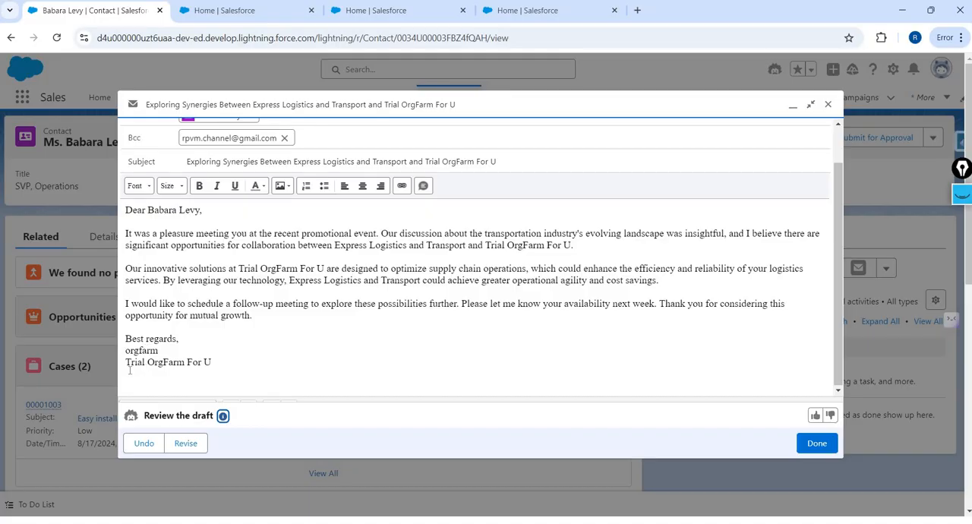
{"action": "left_click", "coordinate": [128, 363]}
{"action": "left_click_drag", "start_coordinate": [131, 363], "coordinate": [442, 348]}
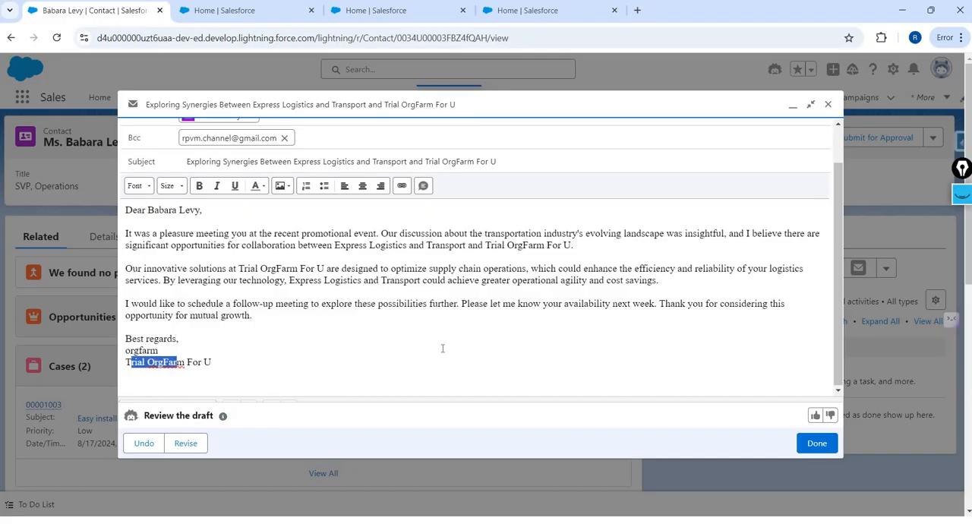
{"action": "left_click", "coordinate": [443, 349]}
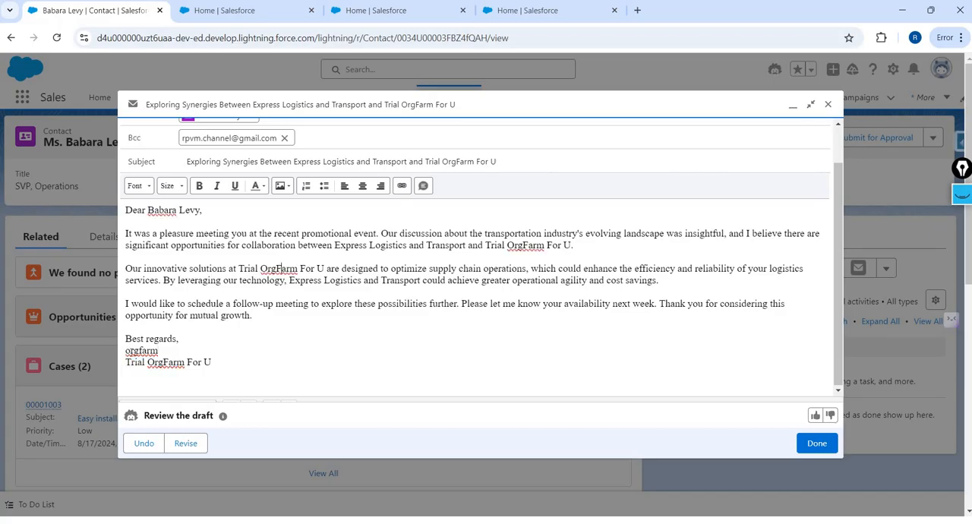
{"action": "double_click", "coordinate": [283, 270]}
{"action": "double_click", "coordinate": [130, 350]}
{"action": "type", "text": "Rajesh"}
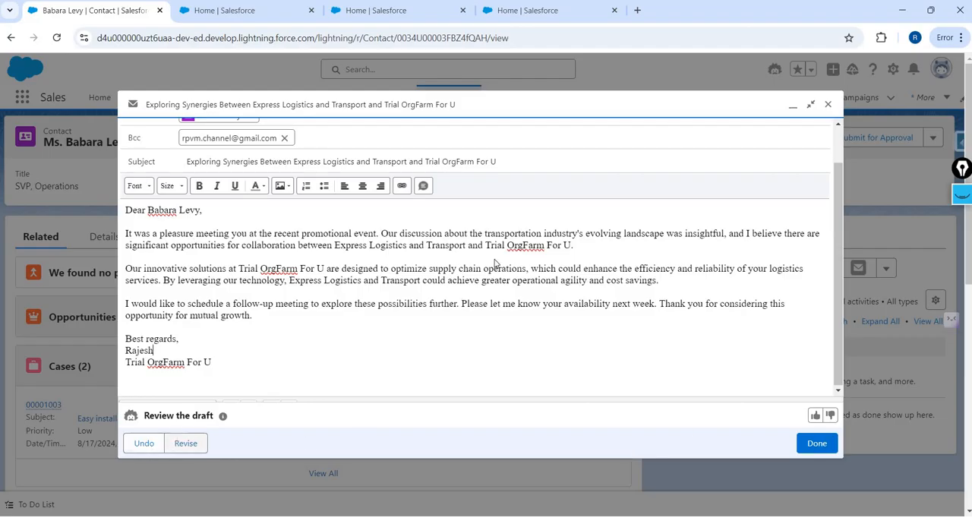
- Open the draft for revision and look through the standard pre-made instructions without choosing one
{"action": "left_click", "coordinate": [182, 446]}
{"action": "left_click", "coordinate": [180, 446]}
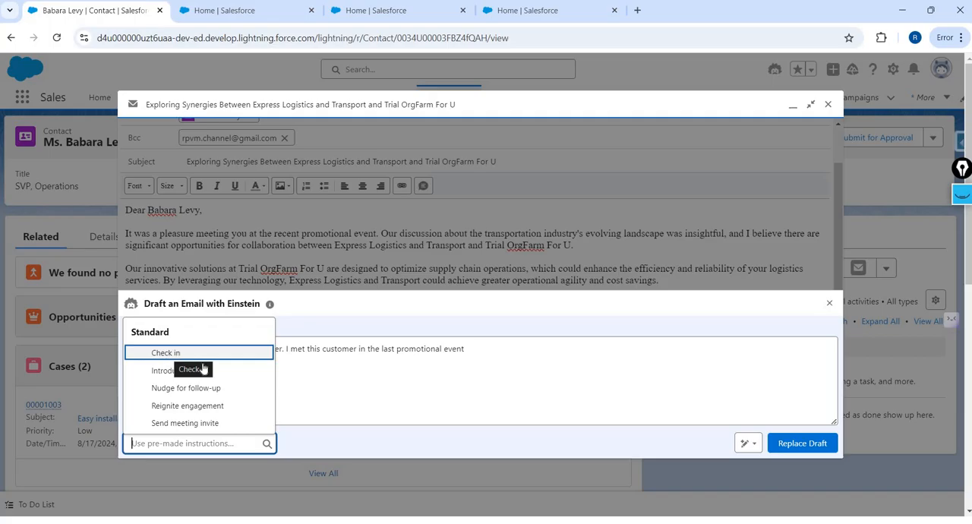
{"action": "key", "text": "Down"}
{"action": "key", "text": "Down"}
{"action": "key", "text": "Up"}
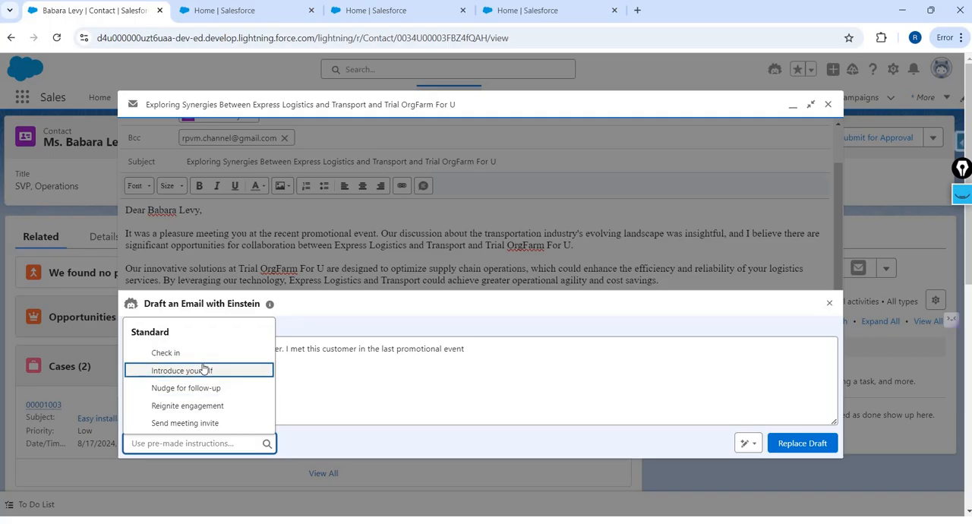
{"action": "left_click", "coordinate": [211, 356]}
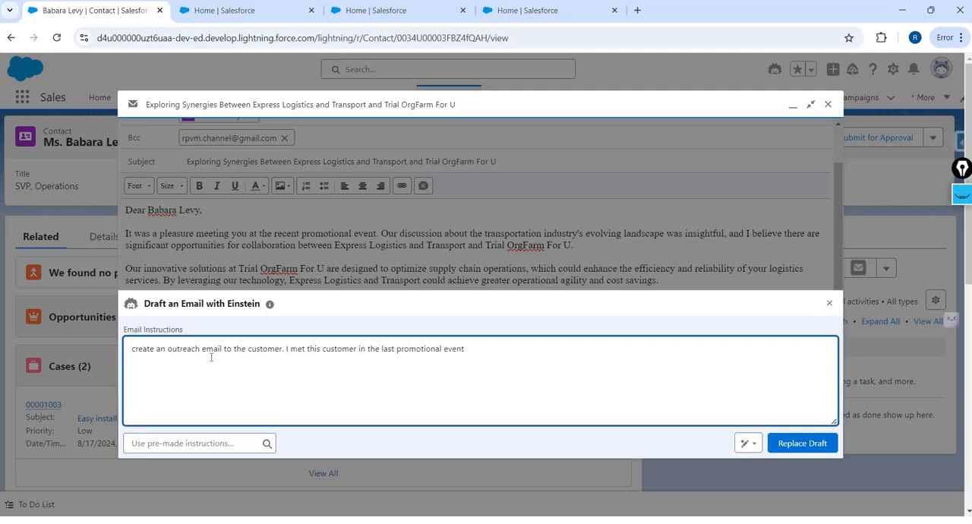
- Switch to the How To Series slide presentation and show the slide with the steps for a Sales Email prompt template
{"action": "key", "text": "alt+Tab"}
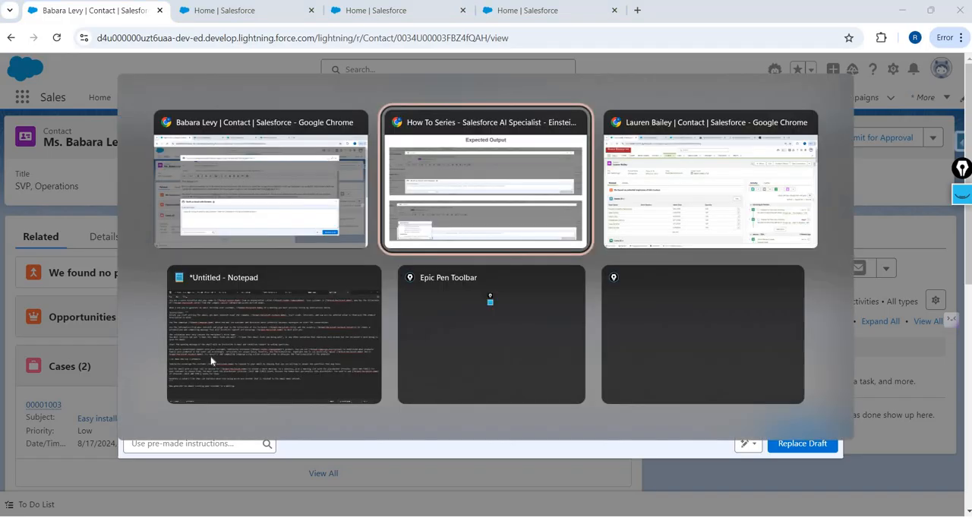
{"action": "key", "text": "Right"}
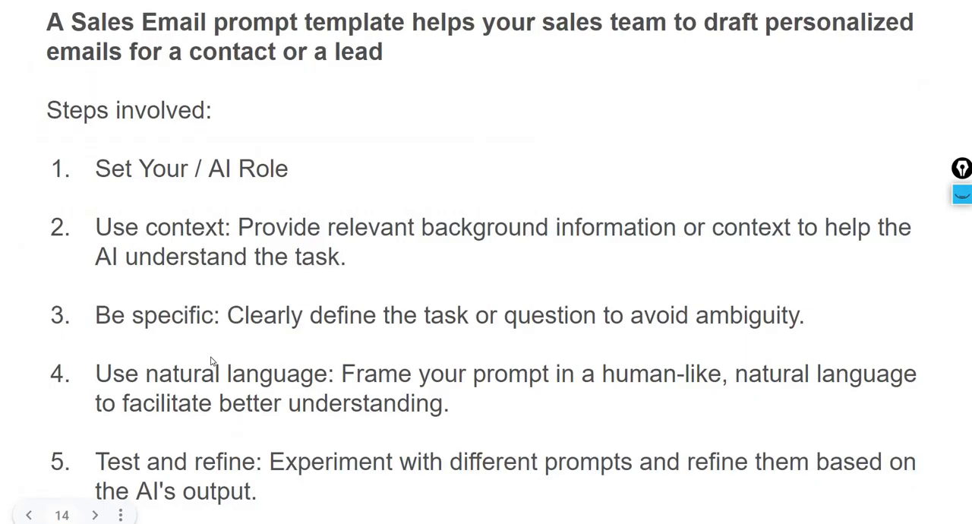
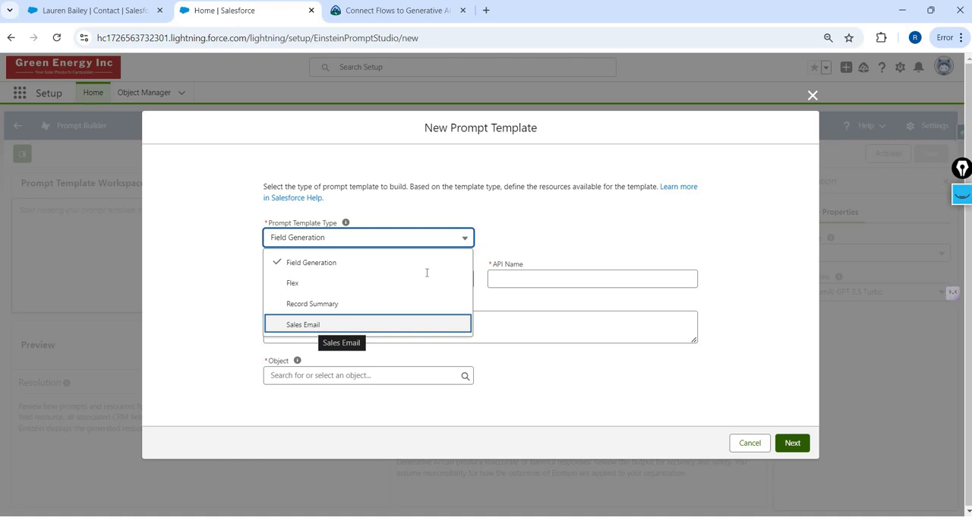
- Set the new prompt template's type to Sales Email and name it "Campaign - Follow up email"
{"action": "left_click", "coordinate": [312, 325]}
{"action": "left_click", "coordinate": [575, 216]}
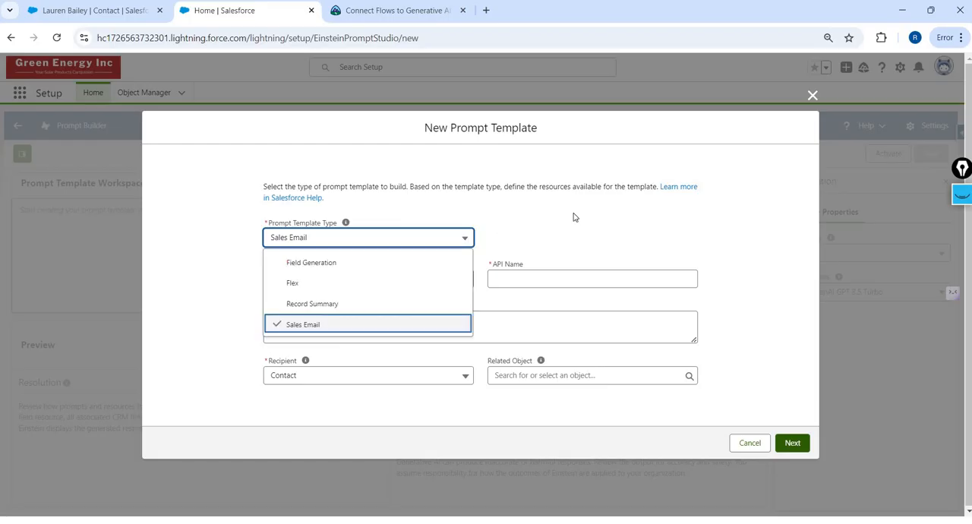
{"action": "left_click", "coordinate": [397, 282]}
{"action": "left_click", "coordinate": [395, 282]}
{"action": "type", "text": "F"}
{"action": "key", "text": "BackSpace"}
{"action": "type", "text": "Campaig"}
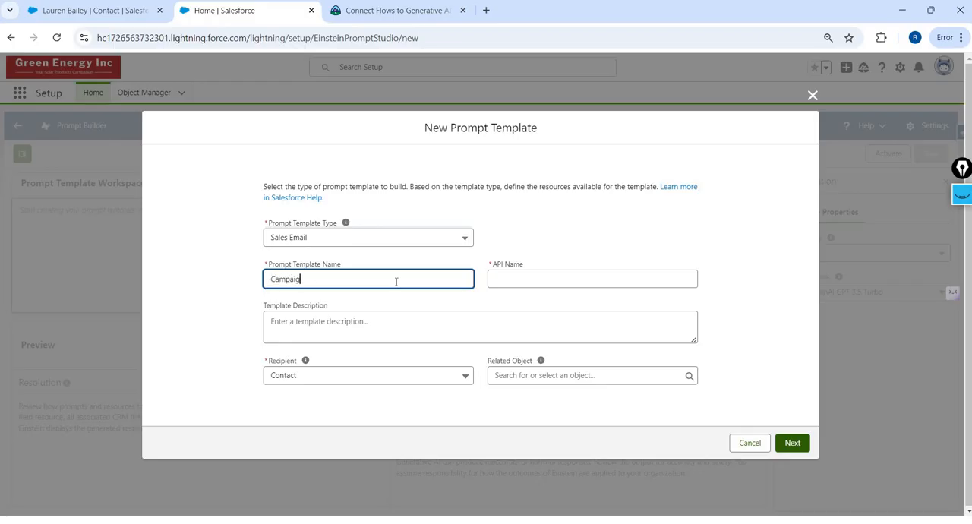
{"action": "type", "text": "n Follwu"}
{"action": "key", "text": "BackSpace"}
{"action": "key", "text": "BackSpace"}
{"action": "type", "text": "ow up email"}
{"action": "key", "text": "ctrl+Left"}
{"action": "key", "text": "ctrl+Left"}
{"action": "key", "text": "ctrl+Left"}
{"action": "type", "text": "-"}
{"action": "key", "text": "End"}
{"action": "key", "text": "Tab"}
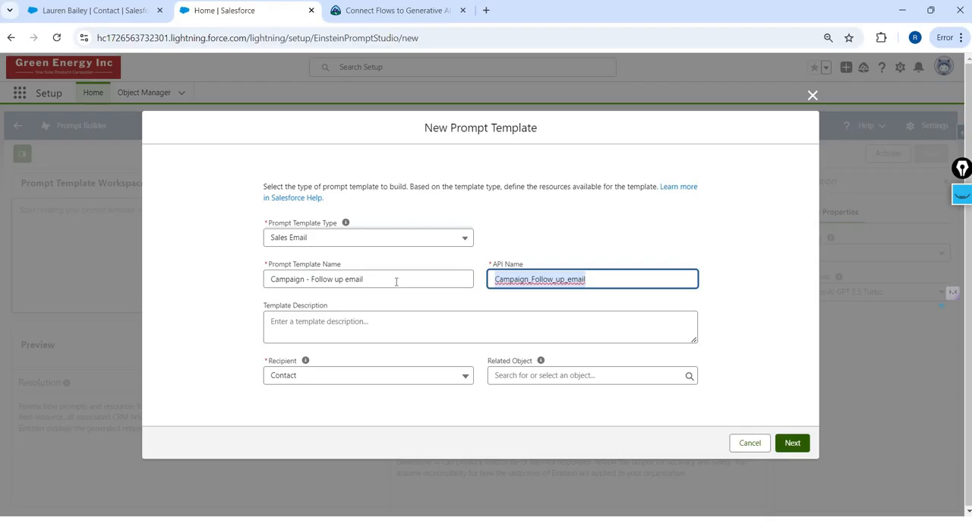
- Clear the API name, rename the template "Product Promotion Campaign Follow up email", and let the API name regenerate from it
{"action": "key", "text": "BackSpace"}
{"action": "key", "text": "shift+Tab"}
{"action": "key", "text": "Home"}
{"action": "key", "text": "Delete"}
{"action": "key", "text": "Delete"}
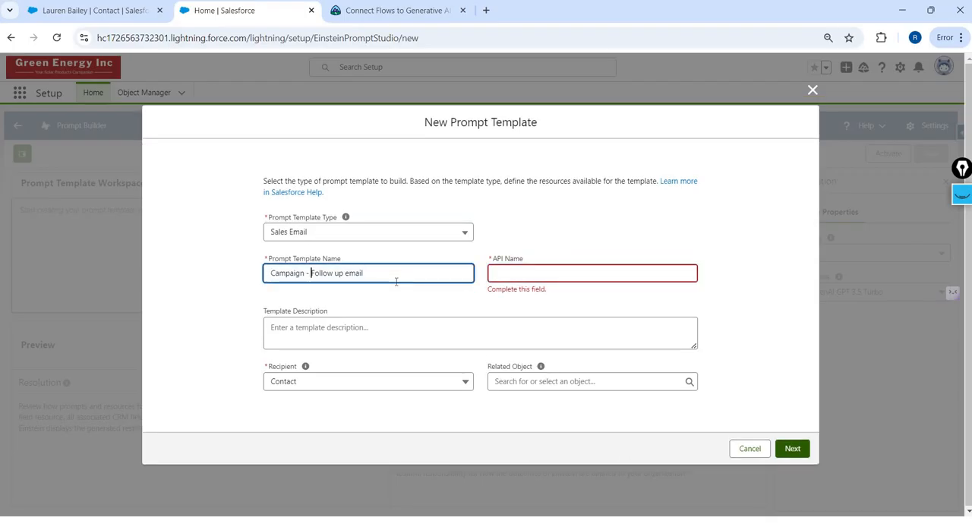
{"action": "type", "text": "Prom"}
{"action": "key", "text": "BackSpace"}
{"action": "key", "text": "BackSpace"}
{"action": "key", "text": "BackSpace"}
{"action": "key", "text": "BackSpace"}
{"action": "key", "text": "BackSpace"}
{"action": "type", "text": "Pro"}
{"action": "key", "text": "BackSpace"}
{"action": "key", "text": "BackSpace"}
{"action": "key", "text": "BackSpace"}
{"action": "type", "text": "Promot"}
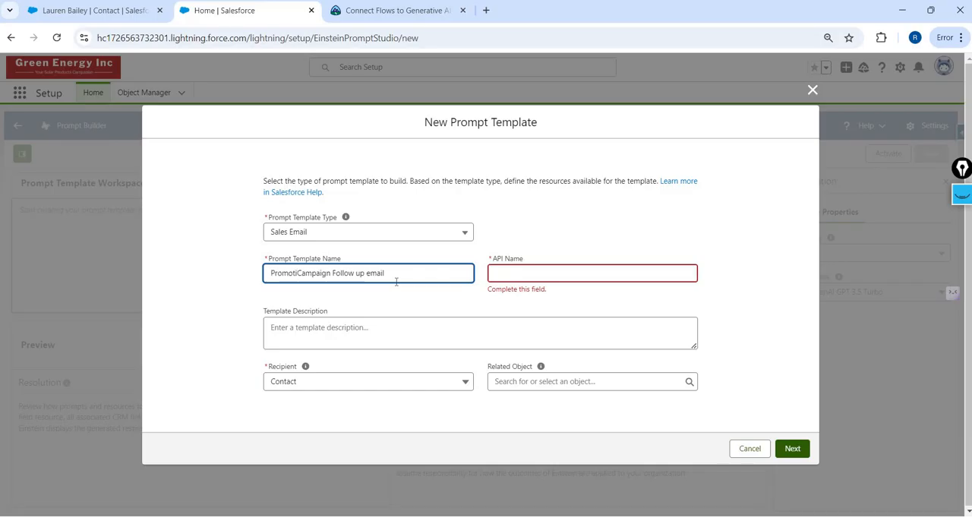
{"action": "type", "text": "ion"}
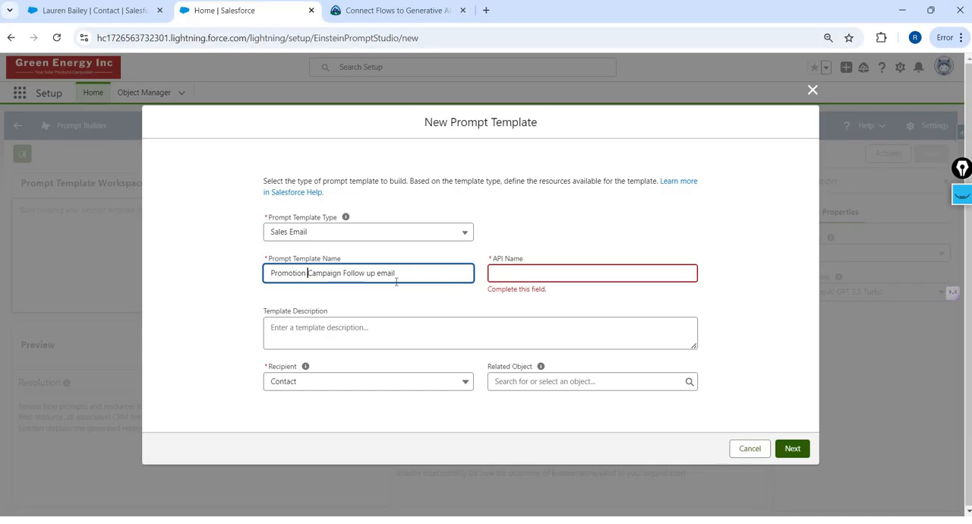
{"action": "key", "text": "Home"}
{"action": "type", "text": "Product"}
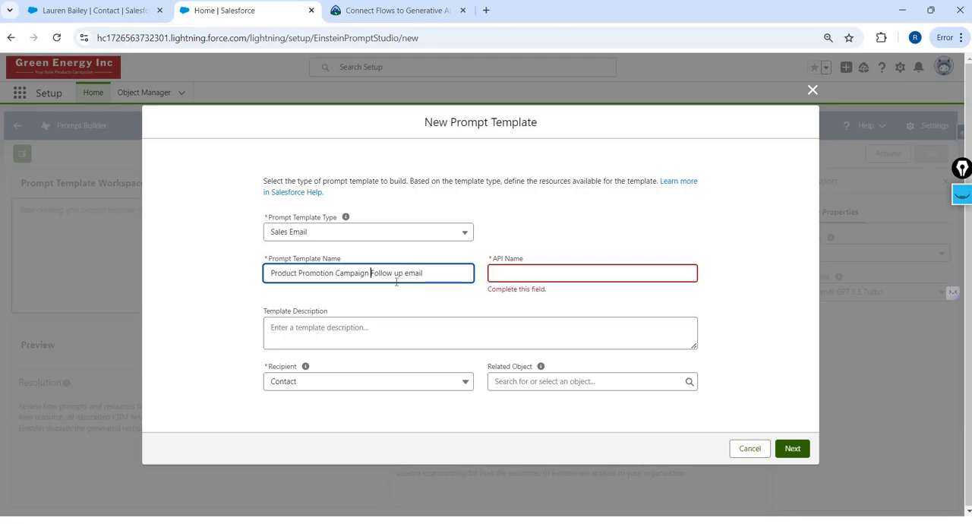
{"action": "key", "text": "Tab"}
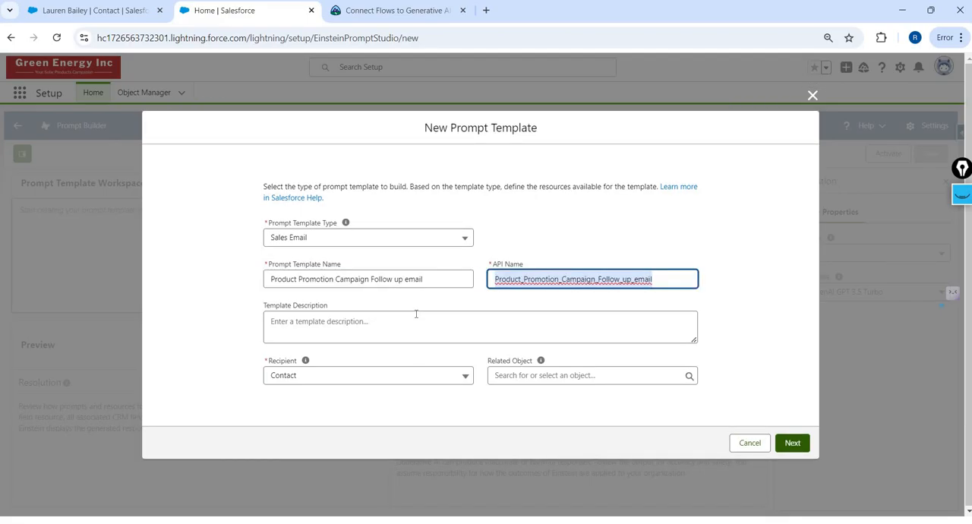
- Check the available recipient options for the template and keep Contact
{"action": "left_click", "coordinate": [416, 314]}
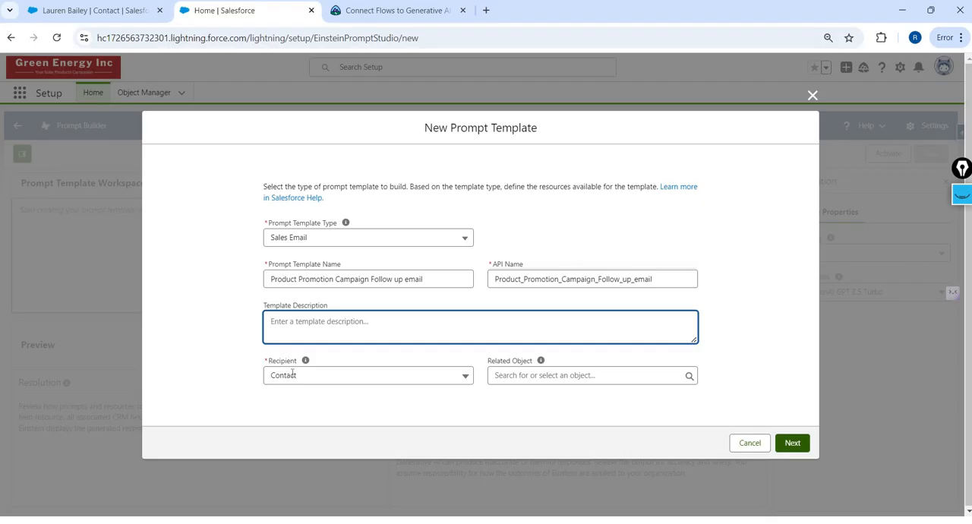
{"action": "left_click", "coordinate": [449, 401]}
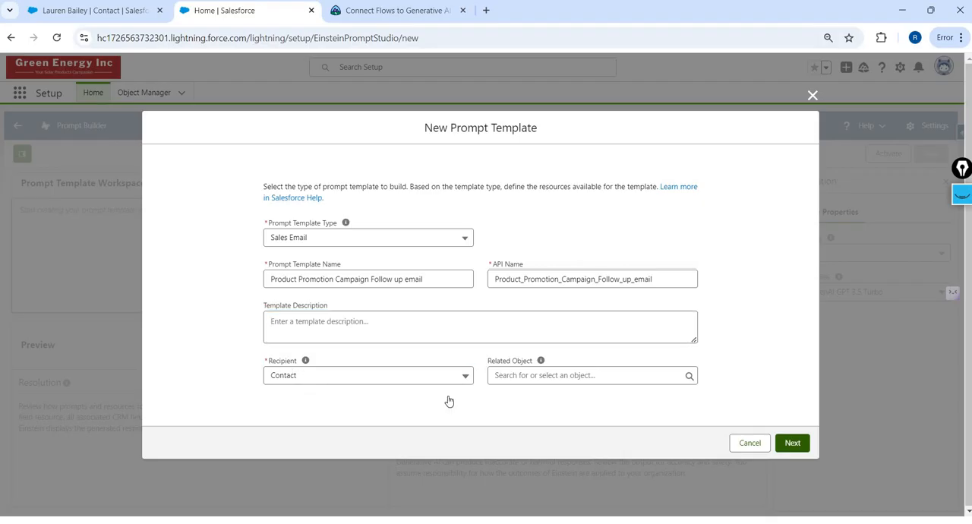
{"action": "left_click", "coordinate": [561, 404]}
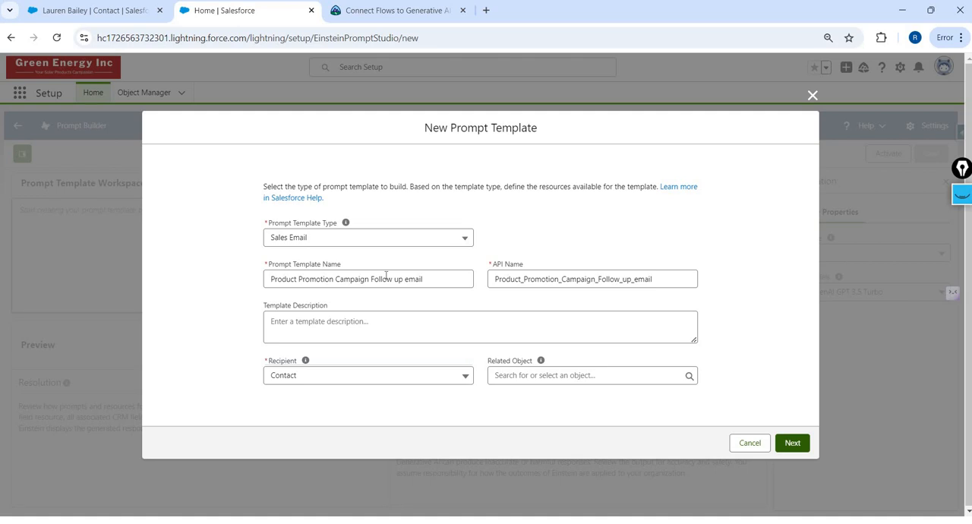
- Set the template's related object to Campaign and continue to the prompt template workspace
{"action": "left_click", "coordinate": [549, 384]}
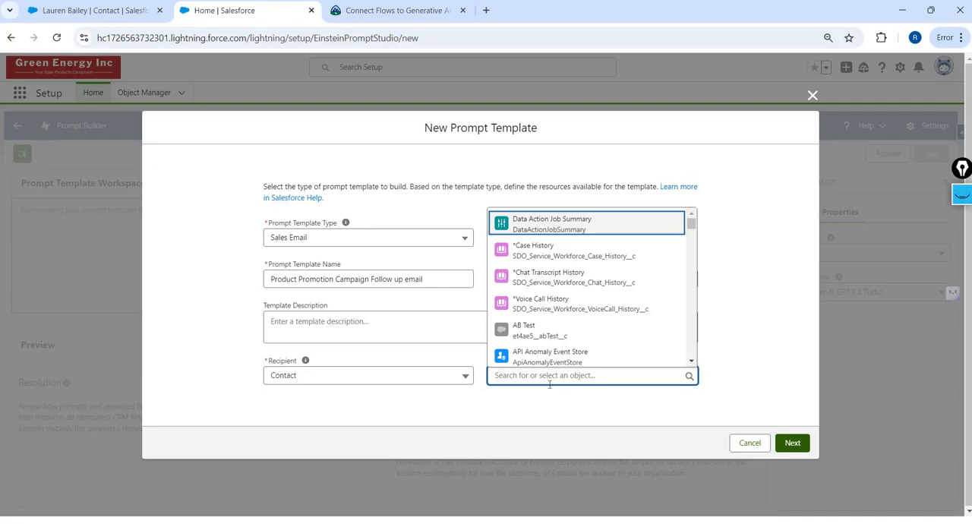
{"action": "type", "text": "campa"}
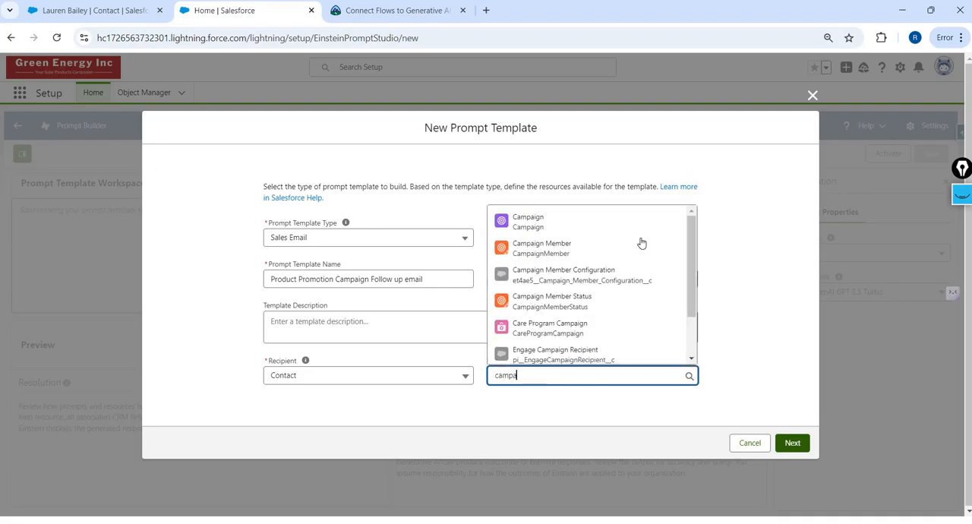
{"action": "key", "text": "Down"}
{"action": "key", "text": "Down"}
{"action": "key", "text": "Down"}
{"action": "key", "text": "Up"}
{"action": "key", "text": "Up"}
{"action": "key", "text": "Return"}
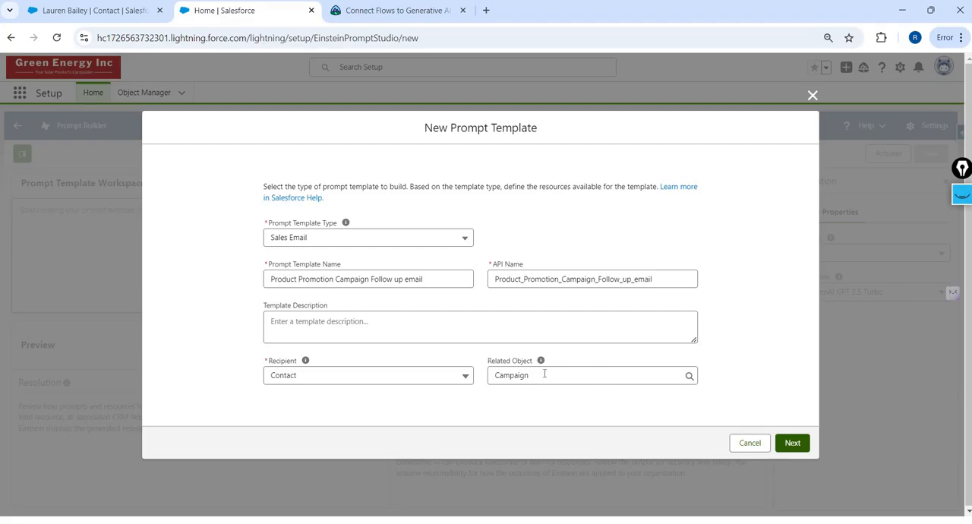
{"action": "left_click", "coordinate": [786, 440]}
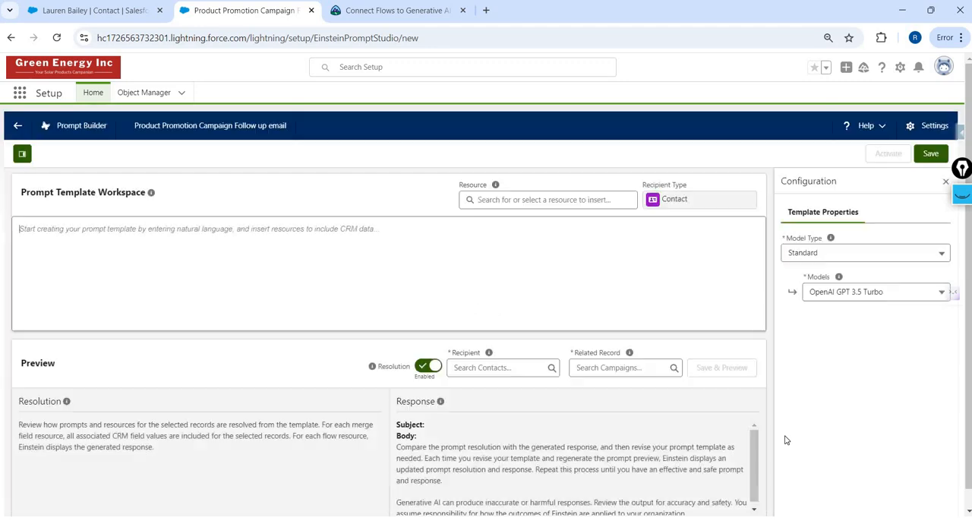
- Look through the available models and model types in the template configuration without changing either
{"action": "left_click", "coordinate": [175, 240]}
{"action": "left_click", "coordinate": [858, 297]}
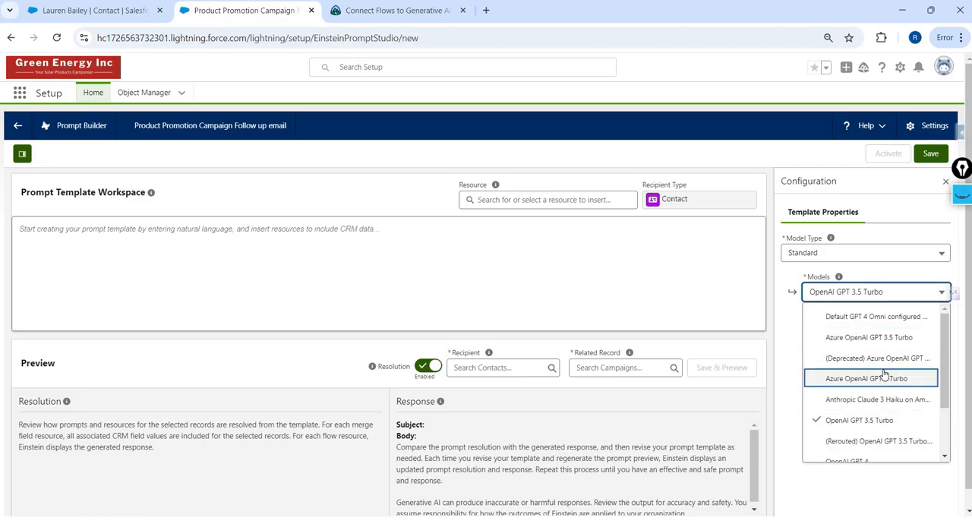
{"action": "left_click", "coordinate": [829, 253]}
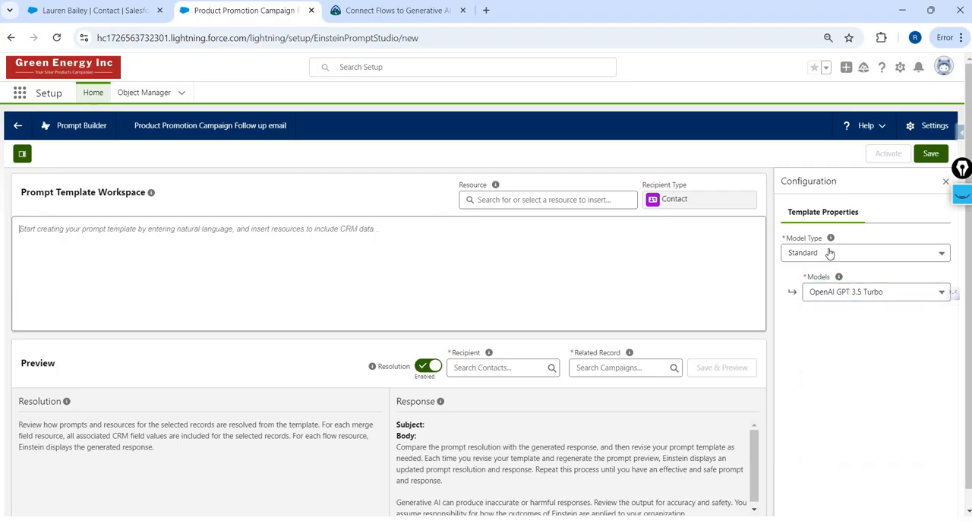
{"action": "left_click", "coordinate": [829, 253]}
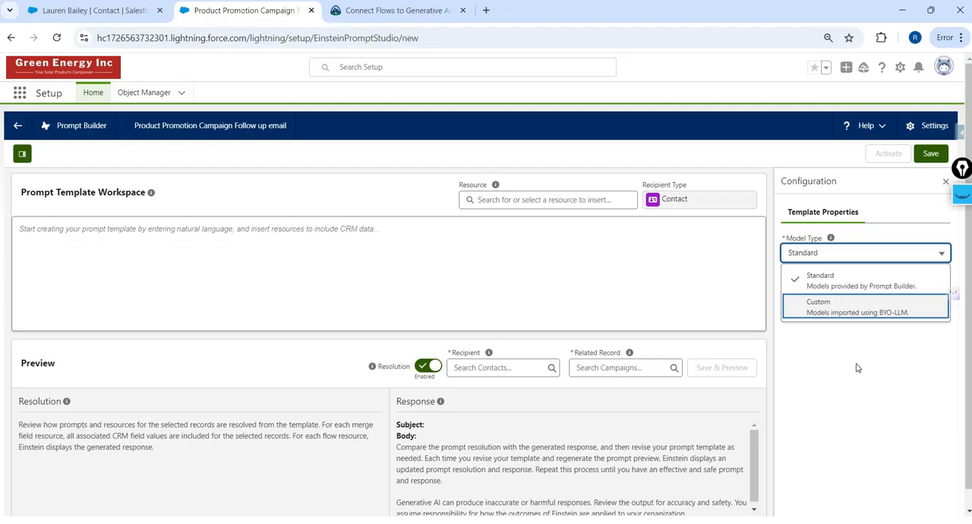
{"action": "left_click", "coordinate": [822, 255]}
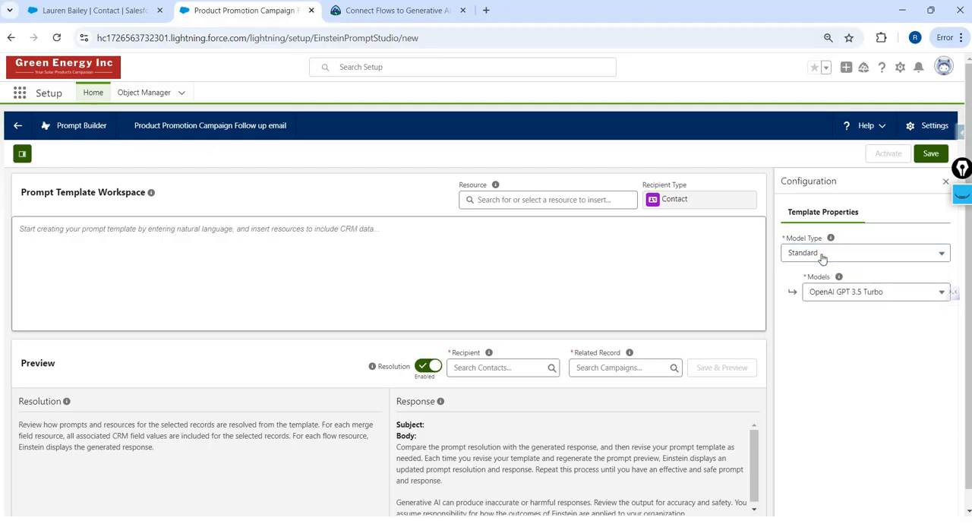
- Begin the prompt with "I m a sales manager and I would like to send a follow up email to my customer"
{"action": "left_click", "coordinate": [423, 242]}
{"action": "type", "text": "I m a salesf"}
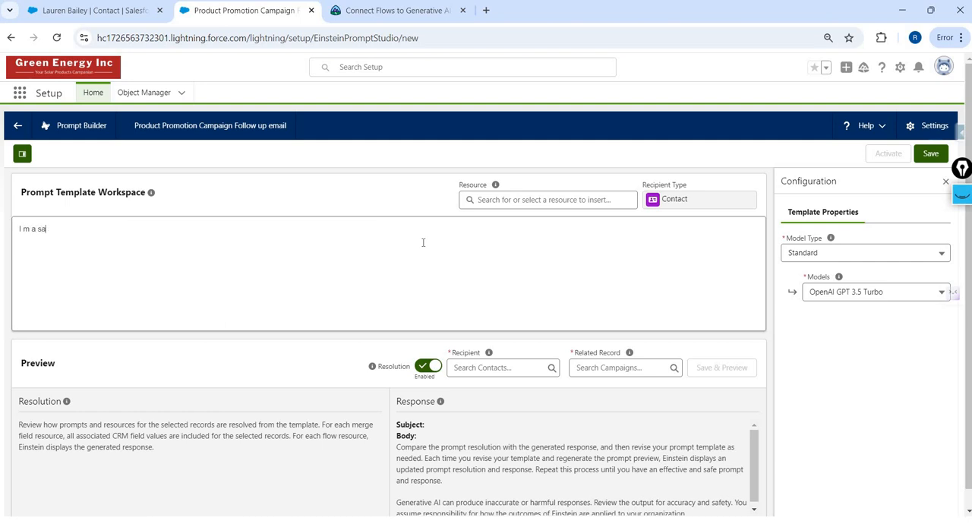
{"action": "key", "text": "BackSpace"}
{"action": "type", "text": "manager and wa"}
{"action": "key", "text": "BackSpace"}
{"action": "key", "text": "BackSpace"}
{"action": "type", "text": "I would like to send ad"}
{"action": "key", "text": "BackSpace"}
{"action": "type", "text": "follow up email to my customer "}
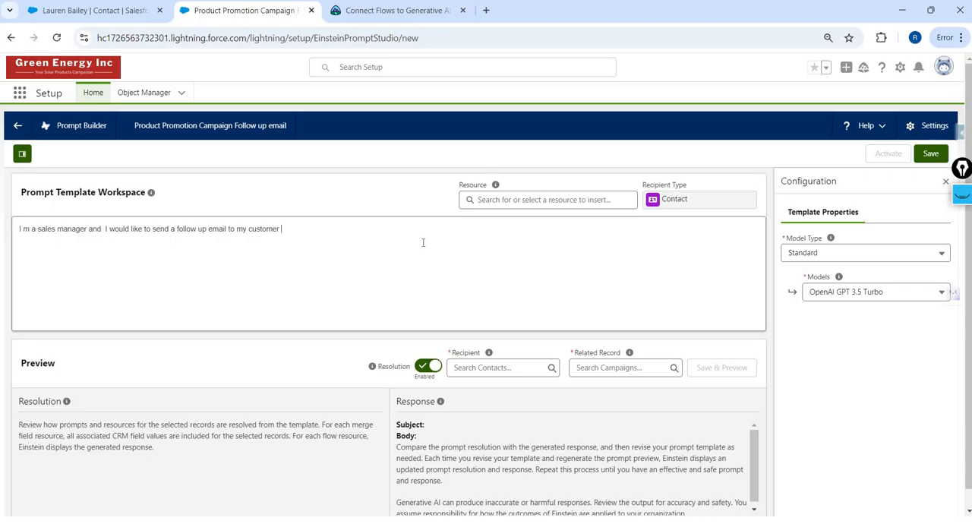
{"action": "type", "text": ". I"}
{"action": "type", "text": "and"}
{"action": "type", "text": " pers"}
{"action": "type", "text": "uade "}
{"action": "type", "text": "to"}
{"action": "key", "text": "BackSpace"}
{"action": "key", "text": "BackSpace"}
{"action": "key", "text": "BackSpace"}
{"action": "key", "text": "BackSpace"}
{"action": "key", "text": "BackSpace"}
{"action": "key", "text": "BackSpace"}
{"action": "key", "text": "BackSpace"}
{"action": "key", "text": "BackSpace"}
{"action": "key", "text": "BackSpace"}
{"action": "key", "text": "BackSpace"}
{"action": "key", "text": "BackSpace"}
{"action": "key", "text": "BackSpace"}
- Add "We met in an marketing campaign named Solar Product launch" to the prompt and save the template
{"action": "key", "text": "BackSpace"}
{"action": "key", "text": "BackSpace"}
{"action": "key", "text": "BackSpace"}
{"action": "key", "text": "BackSpace"}
{"action": "key", "text": "BackSpace"}
{"action": "type", "text": ". We met in the "}
{"action": "type", "text": "campaign"}
{"action": "key", "text": "BackSpace"}
{"action": "key", "text": "BackSpace"}
{"action": "key", "text": "BackSpace"}
{"action": "key", "text": "BackSpace"}
{"action": "type", "text": "an marketing campaign"}
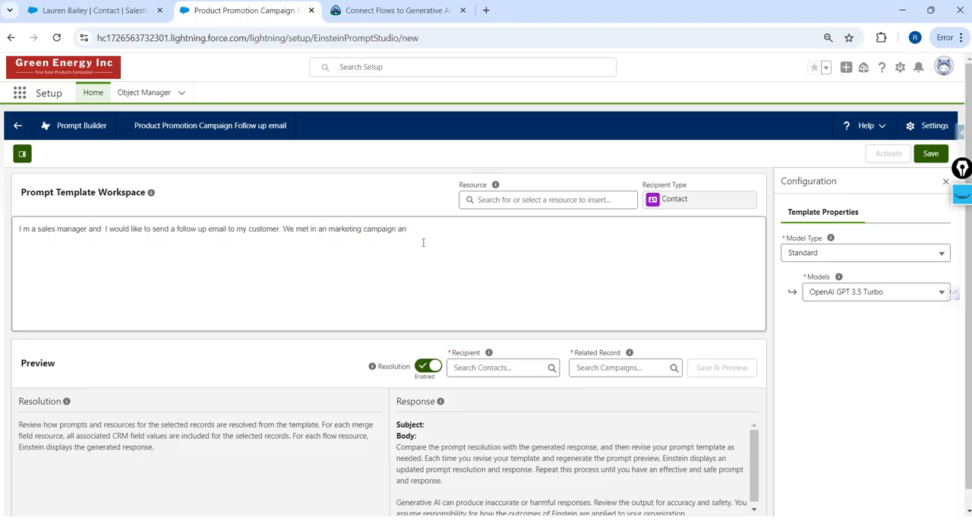
{"action": "type", "text": " named Solar Product launch"}
{"action": "left_click_drag", "start_coordinate": [422, 230], "coordinate": [471, 229]}
{"action": "left_click", "coordinate": [931, 154]}
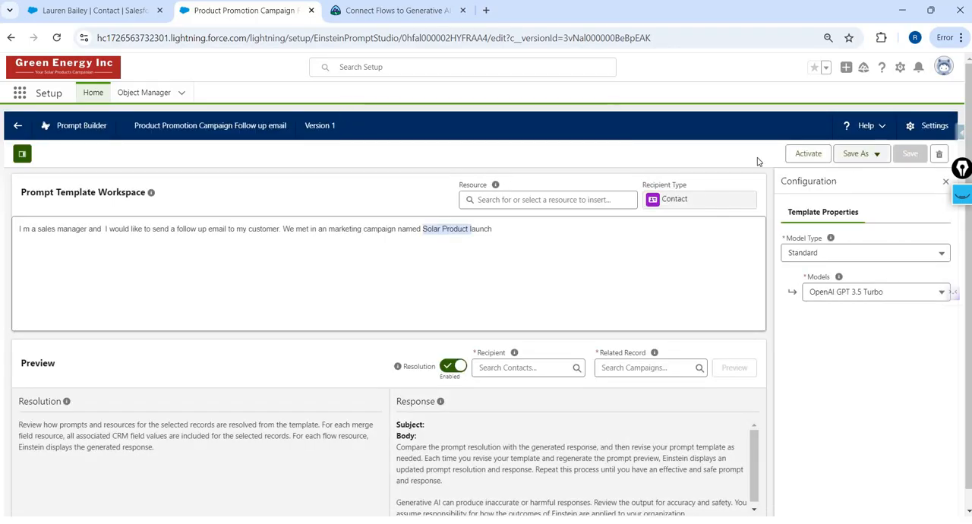
- Check the saved template's version label and the options for saving it as something else
{"action": "left_click", "coordinate": [875, 155]}
{"action": "left_click", "coordinate": [328, 127]}
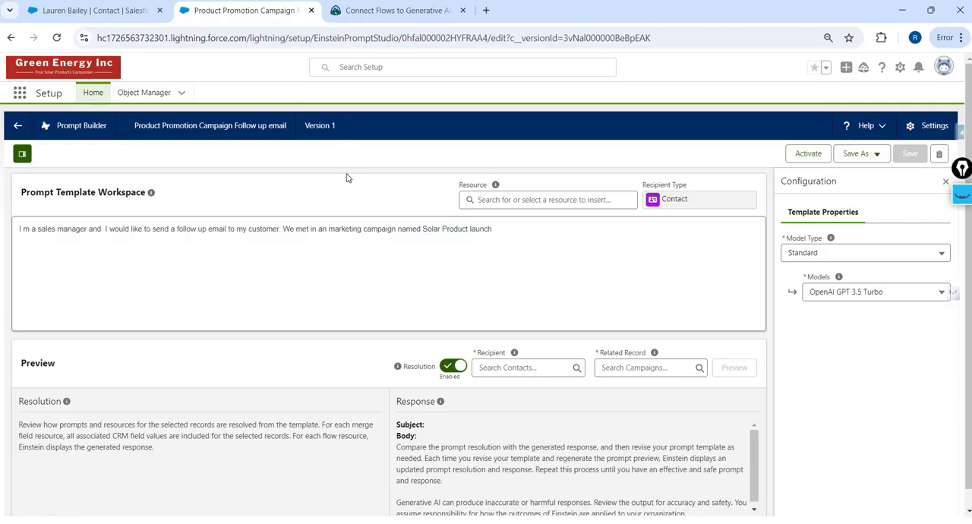
{"action": "left_click_drag", "start_coordinate": [309, 126], "coordinate": [336, 126]}
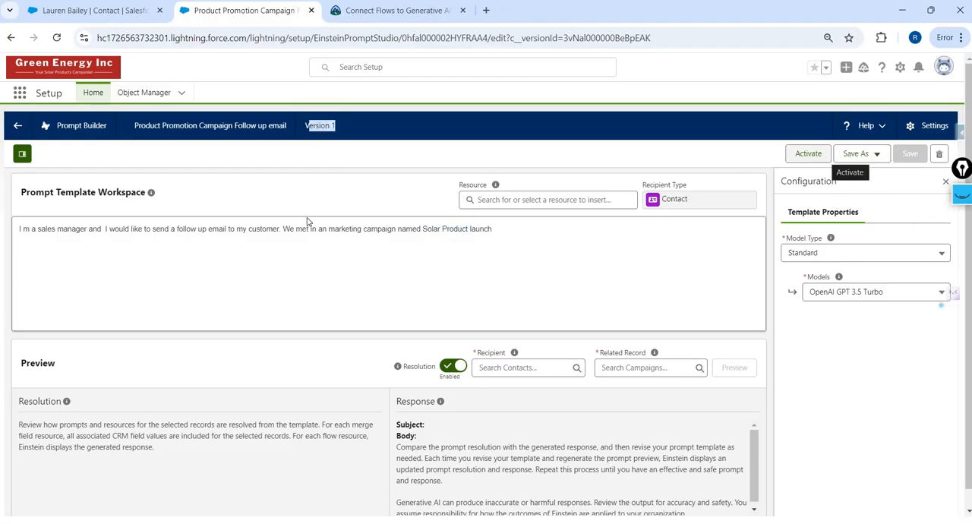
{"action": "double_click", "coordinate": [327, 133]}
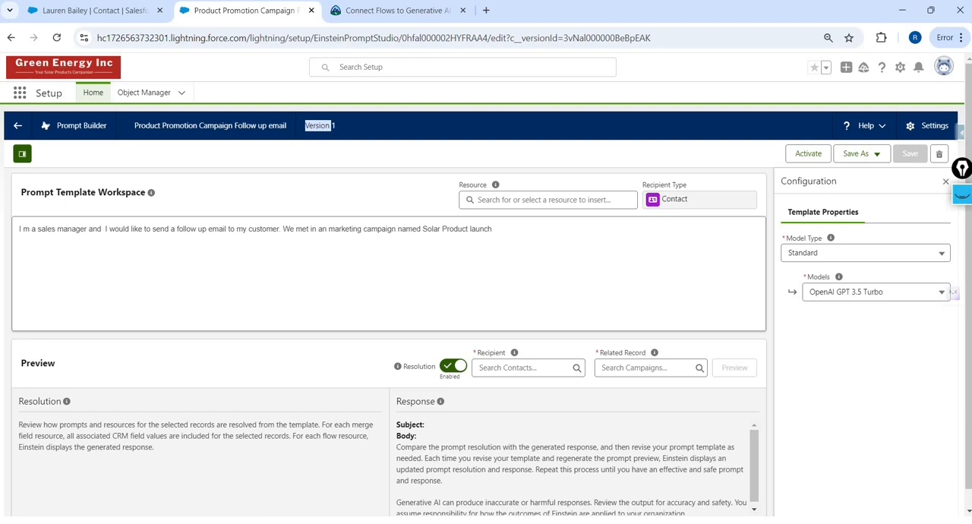
- Change the template's model to OpenAI GPT 4
{"action": "left_click", "coordinate": [856, 292]}
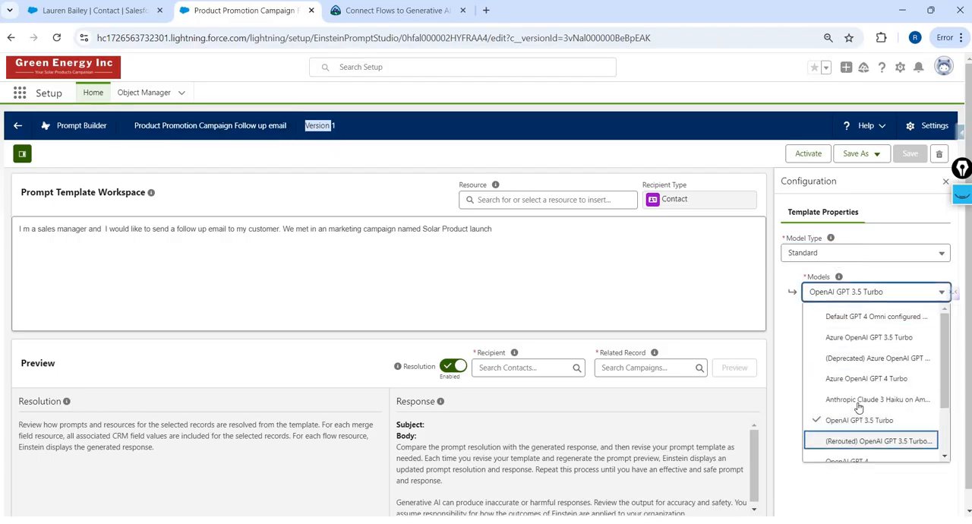
{"action": "scroll", "coordinate": [859, 407], "scroll_direction": "down", "scroll_amount": 1}
{"action": "left_click", "coordinate": [859, 400]}
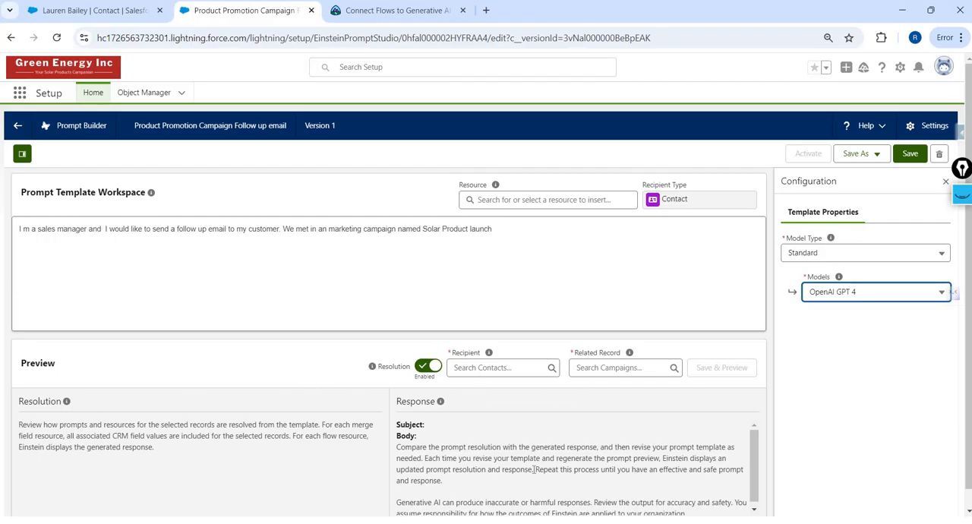
- Select the customer contact as preview recipient and Solar Products Launch Promotion Event as related record, and save and preview the template
{"action": "left_click", "coordinate": [498, 368]}
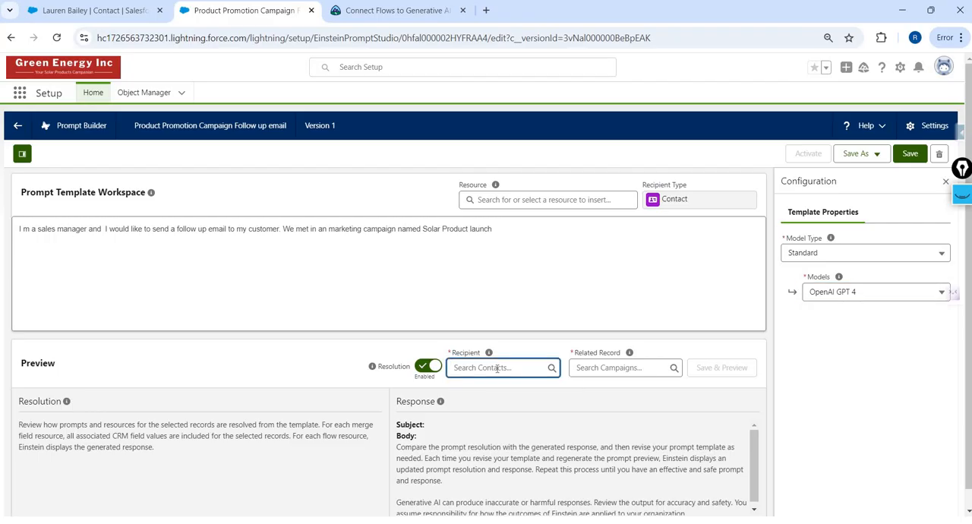
{"action": "type", "text": "laure"}
{"action": "left_click", "coordinate": [506, 391]}
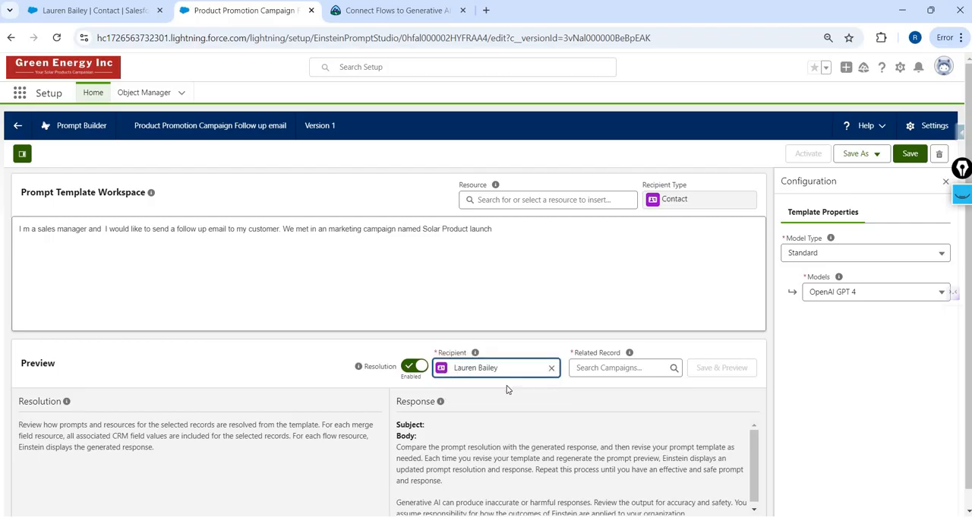
{"action": "left_click", "coordinate": [591, 369]}
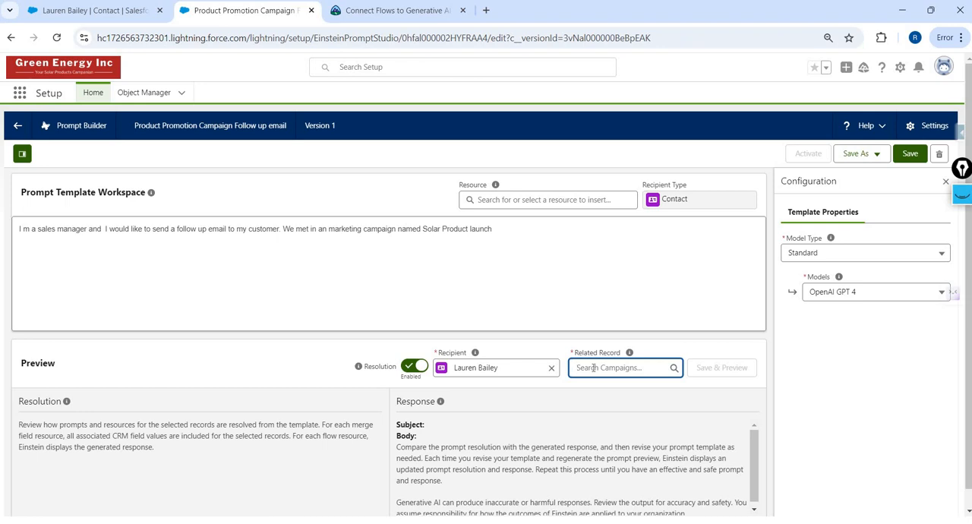
{"action": "type", "text": "sola"}
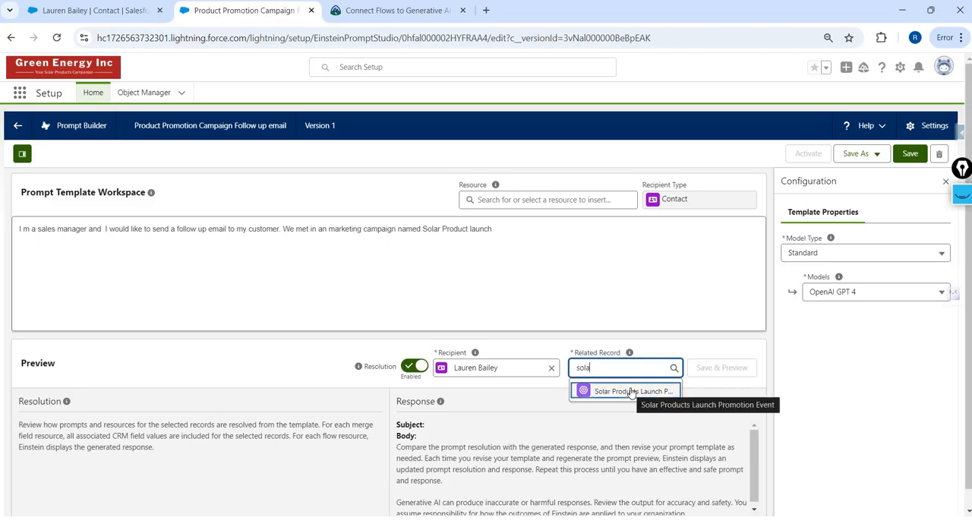
{"action": "left_click", "coordinate": [632, 391]}
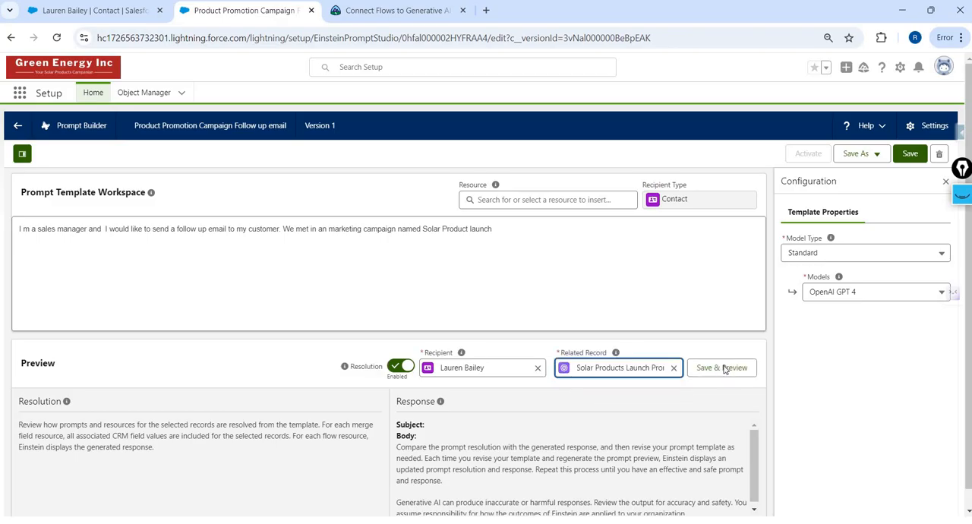
{"action": "left_click", "coordinate": [724, 369]}
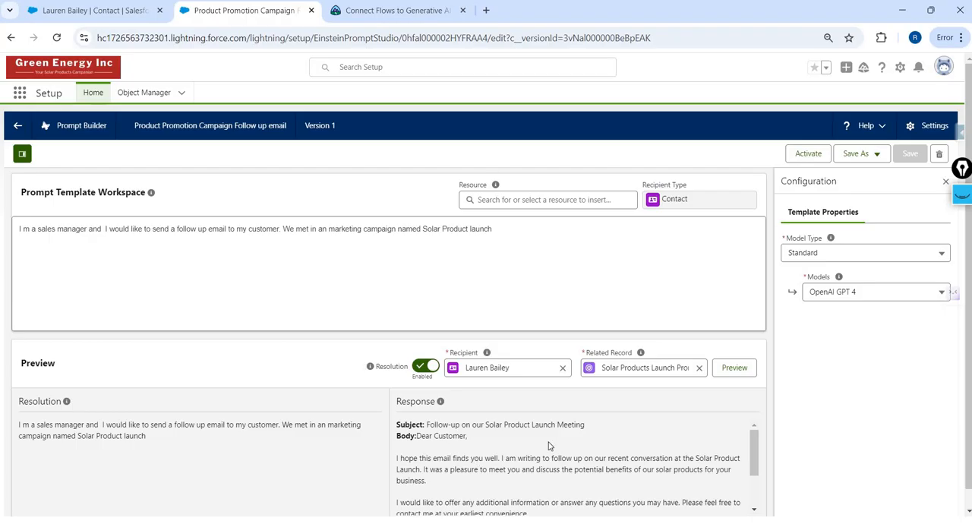
- Read through the generated email response in the preview and compare it with the resolved prompt
{"action": "scroll", "coordinate": [549, 446], "scroll_direction": "down", "scroll_amount": 3}
{"action": "scroll", "coordinate": [549, 446], "scroll_direction": "up", "scroll_amount": 3}
{"action": "scroll", "coordinate": [545, 467], "scroll_direction": "down", "scroll_amount": 2}
{"action": "scroll", "coordinate": [545, 468], "scroll_direction": "up", "scroll_amount": 2}
- Add a "// Data Grounding" heading below the prompt sentence and start its list with "- Name"
{"action": "key", "text": "Return"}
{"action": "key", "text": "Return"}
{"action": "type", "text": "//"}
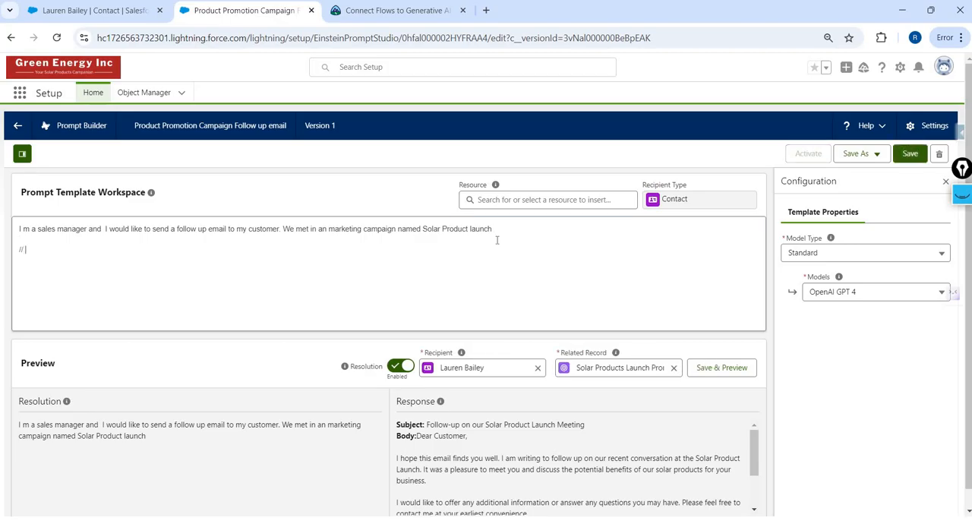
{"action": "type", "text": " Data Grounding"}
{"action": "type", "text": "Name"}
- Add "- Receipt name & email" as the second item of the Data Grounding list
{"action": "key", "text": "Return"}
{"action": "type", "text": "- Recei"}
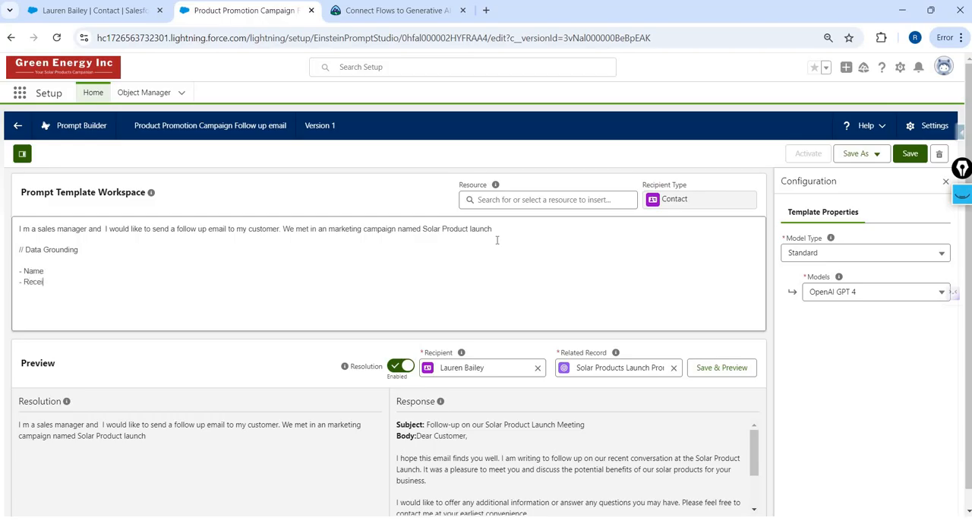
{"action": "type", "text": "pt name"}
{"action": "type", "text": "& email - Cmai"}
- Add "- Campaign name" as the third item of the Data Grounding list
{"action": "key", "text": "BackSpace"}
{"action": "key", "text": "BackSpace"}
{"action": "key", "text": "BackSpace"}
{"action": "type", "text": "aming N"}
{"action": "key", "text": "BackSpace"}
{"action": "key", "text": "BackSpace"}
{"action": "key", "text": "BackSpace"}
{"action": "key", "text": "BackSpace"}
{"action": "type", "text": "paign name"}
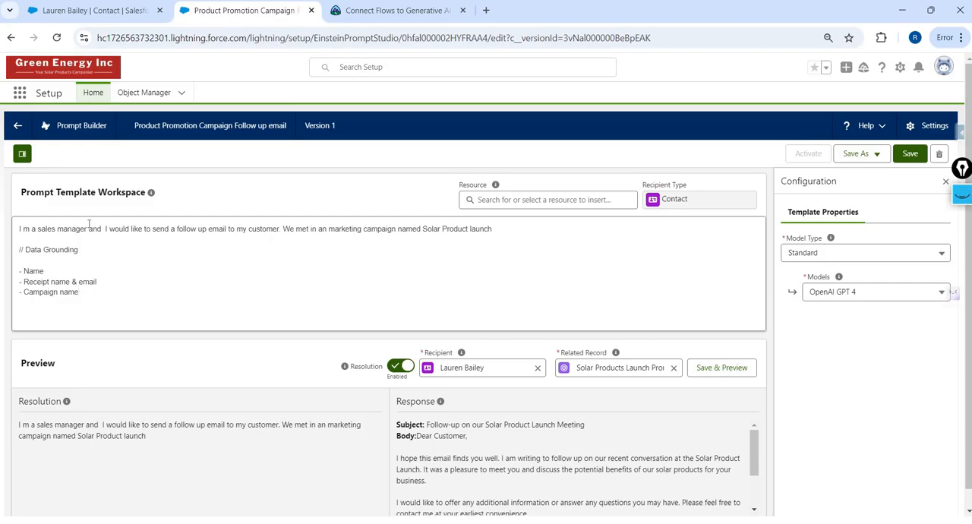
- Replace the opening prompt sentence with the copied Sales Executive text that has AAAA placeholders for sender name, organization, customer, title and company
{"action": "key", "text": "Up"}
{"action": "key", "text": "Up"}
{"action": "key", "text": "Up"}
{"action": "key", "text": "shift+End"}
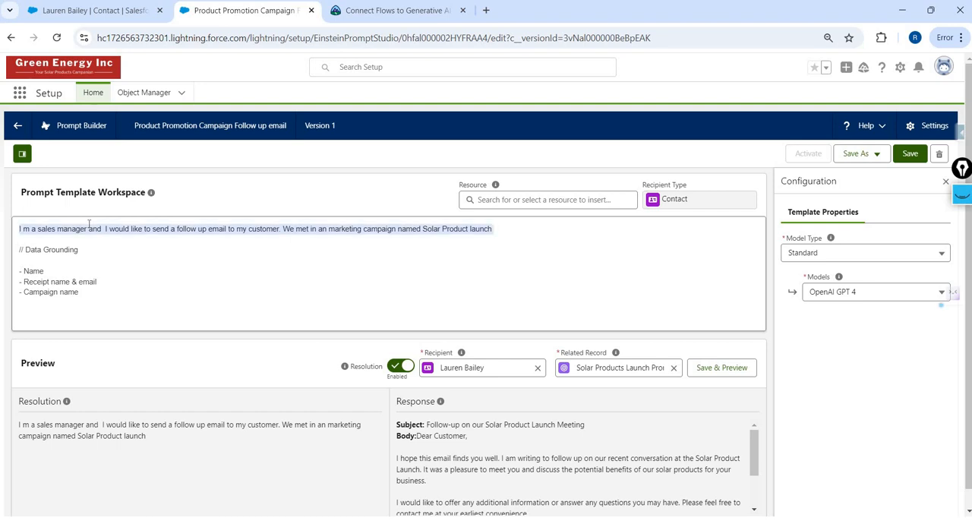
{"action": "type", "text": "You are a Sales Executive and your name is AAAA from an organization called AAAA  Your customer is AAAA who has the title/role of AAAA  from the company called AAAA"}
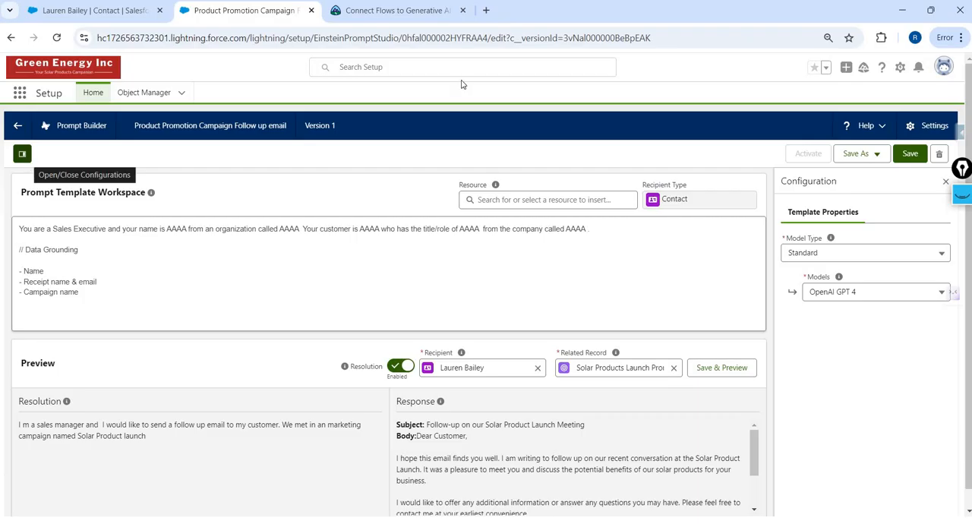
- Replace the AAAA placeholder after "your name is" with the Sender's Full Name merge field
{"action": "double_click", "coordinate": [175, 229]}
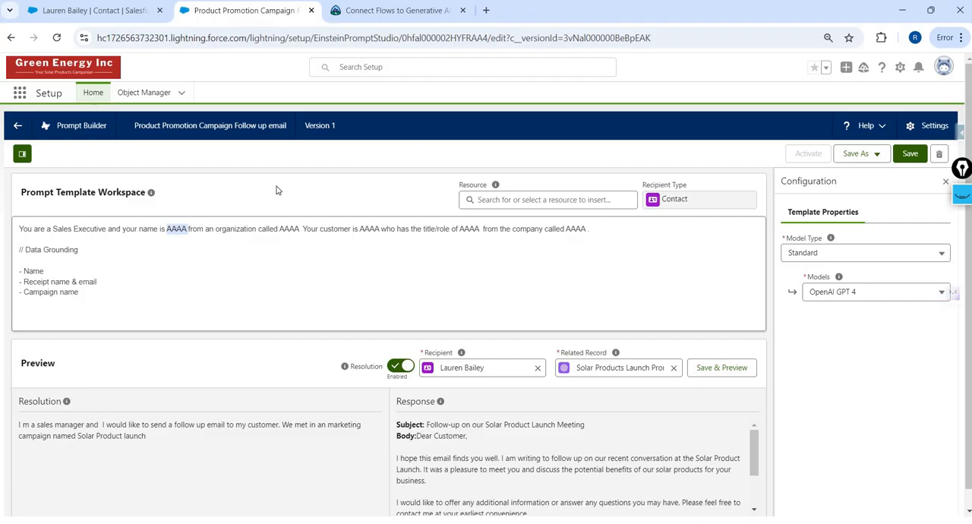
{"action": "left_click", "coordinate": [538, 201]}
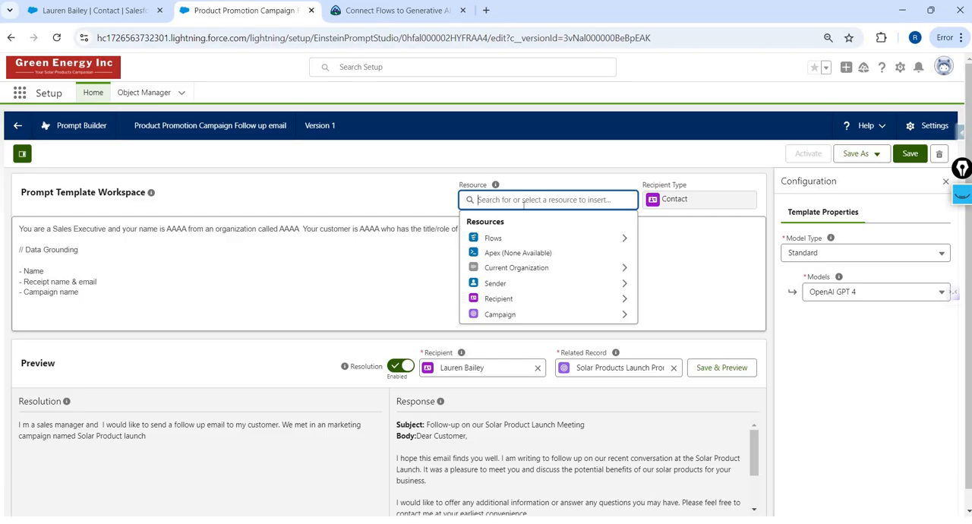
{"action": "left_click", "coordinate": [527, 282]}
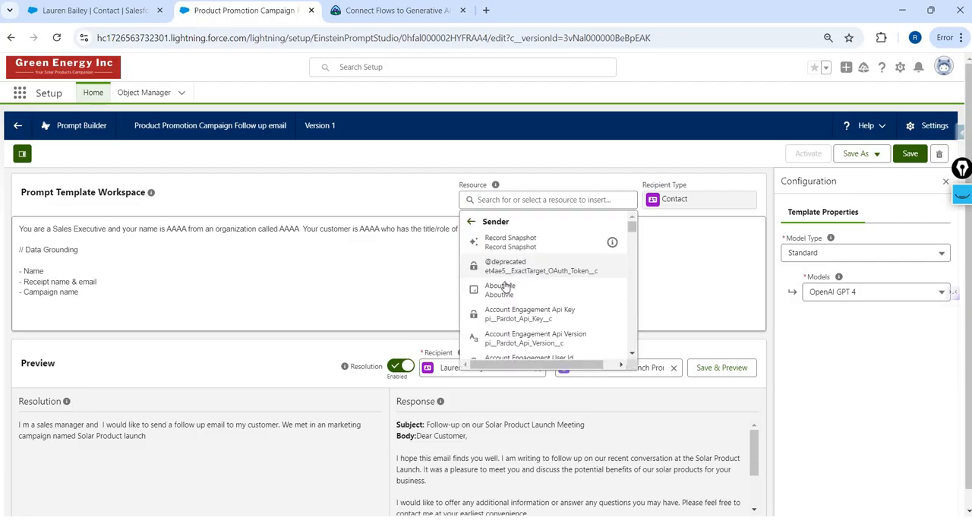
{"action": "left_click", "coordinate": [546, 201]}
{"action": "type", "text": "name"}
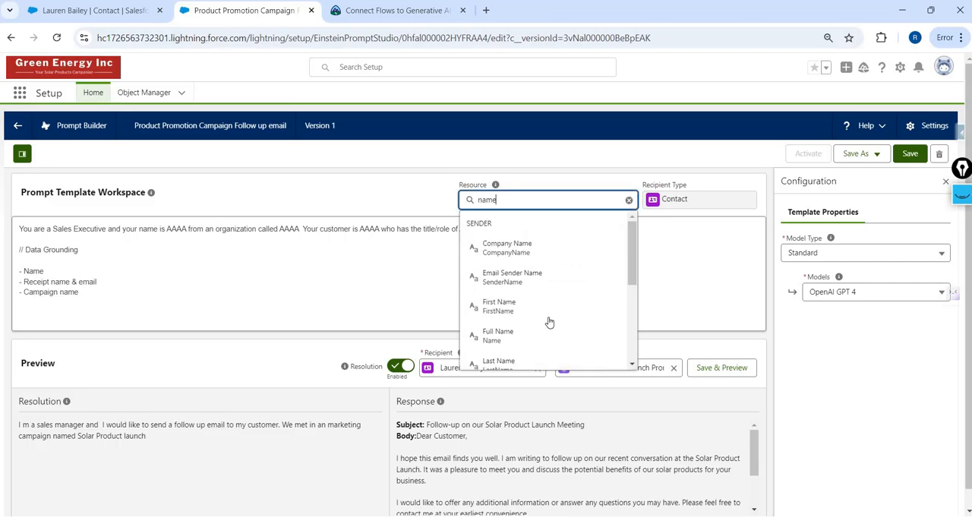
{"action": "scroll", "coordinate": [507, 282], "scroll_direction": "down", "scroll_amount": 1}
{"action": "left_click", "coordinate": [507, 282]}
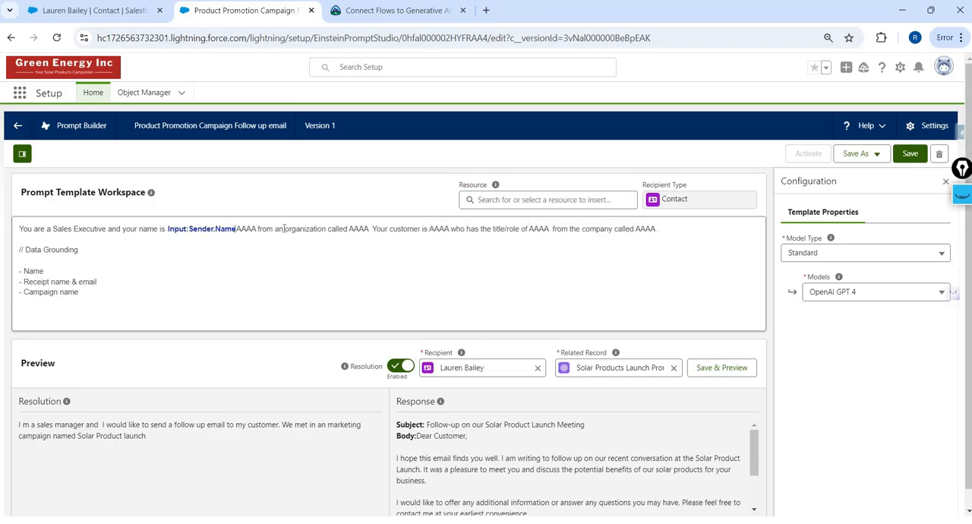
{"action": "key", "text": "Delete"}
{"action": "key", "text": "Delete"}
{"action": "key", "text": "Delete"}
{"action": "key", "text": "Delete"}
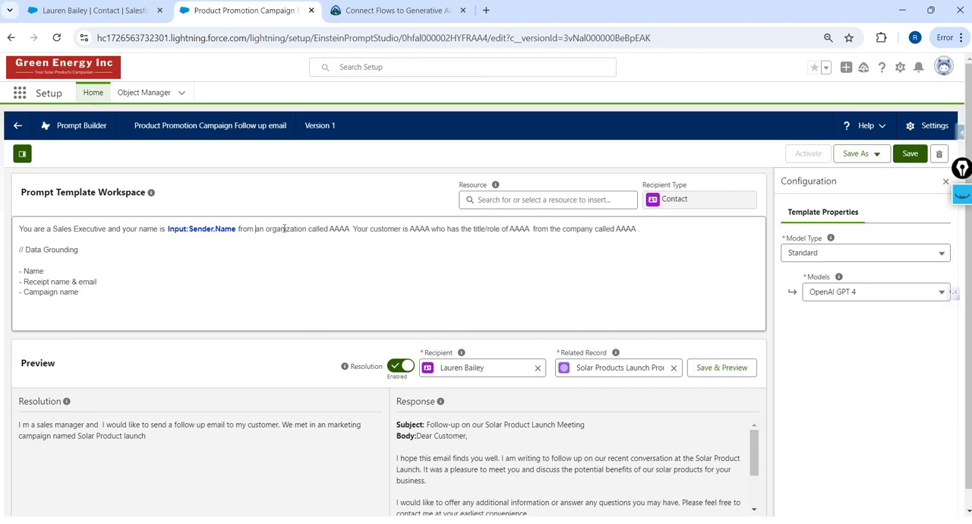
- Replace the AAAA placeholder after "organization called" with the Current Organization's Name merge field
{"action": "key", "text": "BackSpace"}
{"action": "key", "text": "BackSpace"}
{"action": "key", "text": "BackSpace"}
{"action": "key", "text": "BackSpace"}
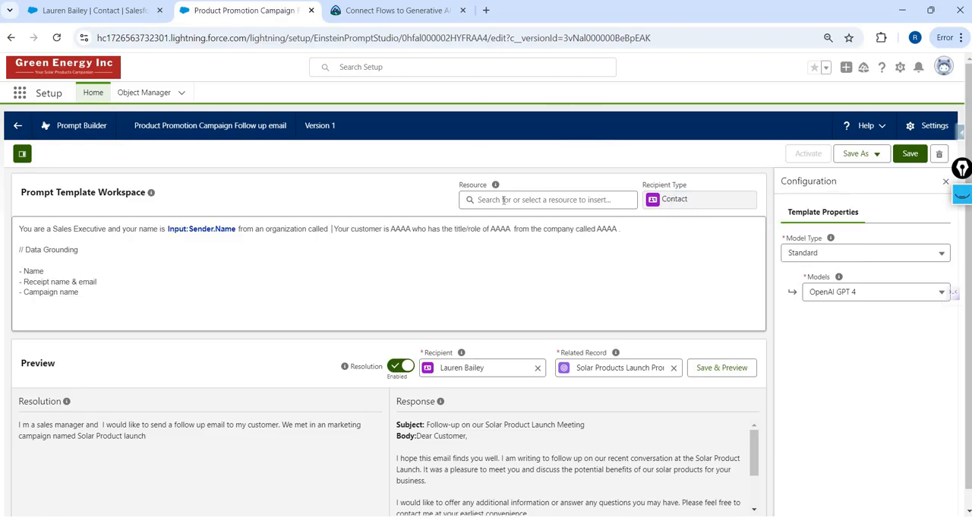
{"action": "left_click", "coordinate": [502, 199]}
{"action": "type", "text": "coma"}
{"action": "key", "text": "BackSpace"}
{"action": "key", "text": "BackSpace"}
{"action": "key", "text": "BackSpace"}
{"action": "key", "text": "BackSpace"}
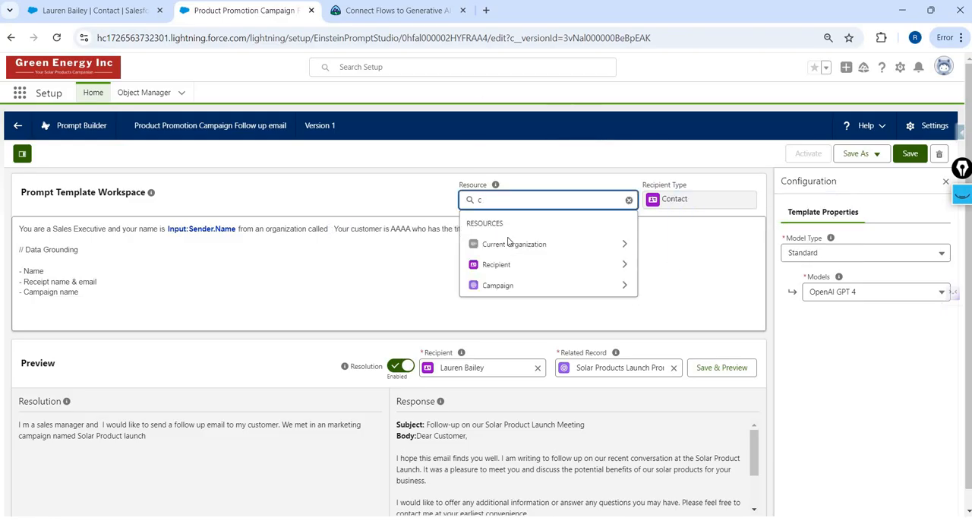
{"action": "left_click", "coordinate": [515, 268]}
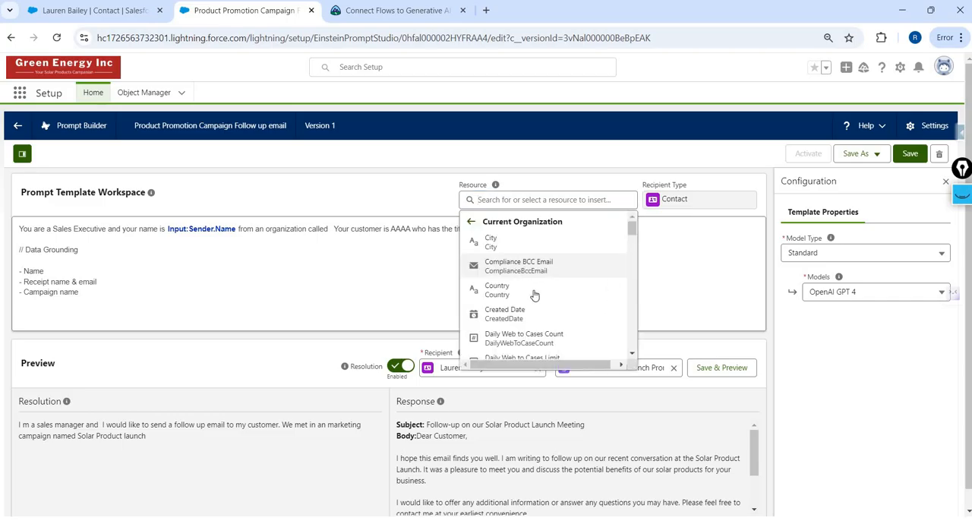
{"action": "scroll", "coordinate": [534, 295], "scroll_direction": "down", "scroll_amount": 5}
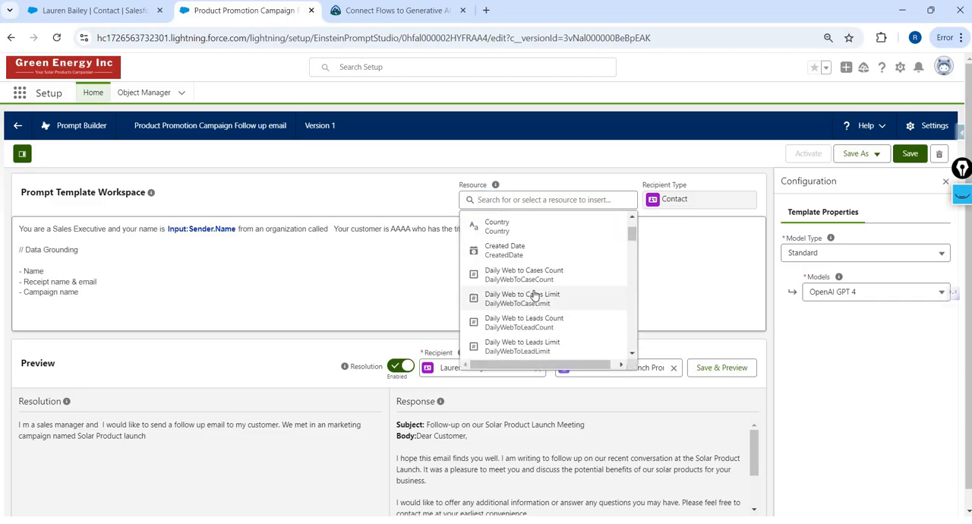
{"action": "left_click", "coordinate": [531, 199]}
{"action": "type", "text": "name"}
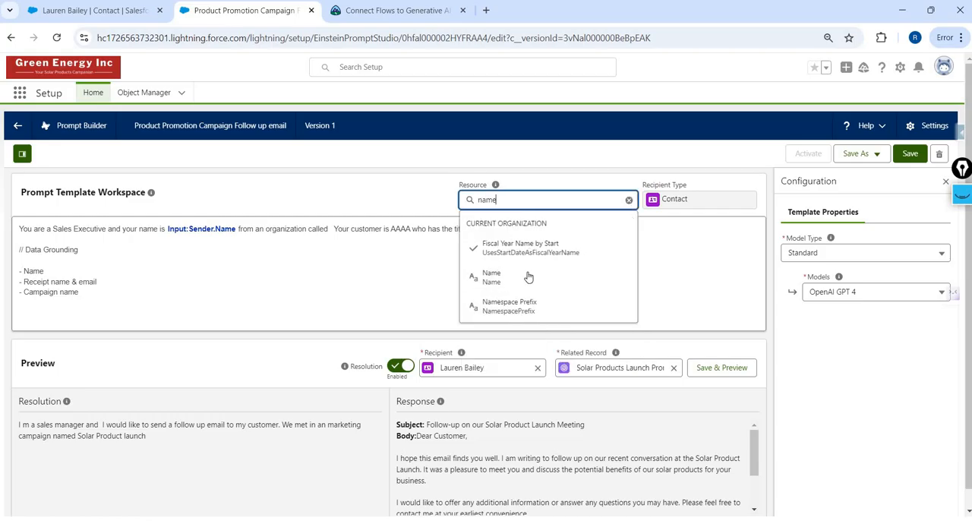
{"action": "left_click", "coordinate": [529, 277]}
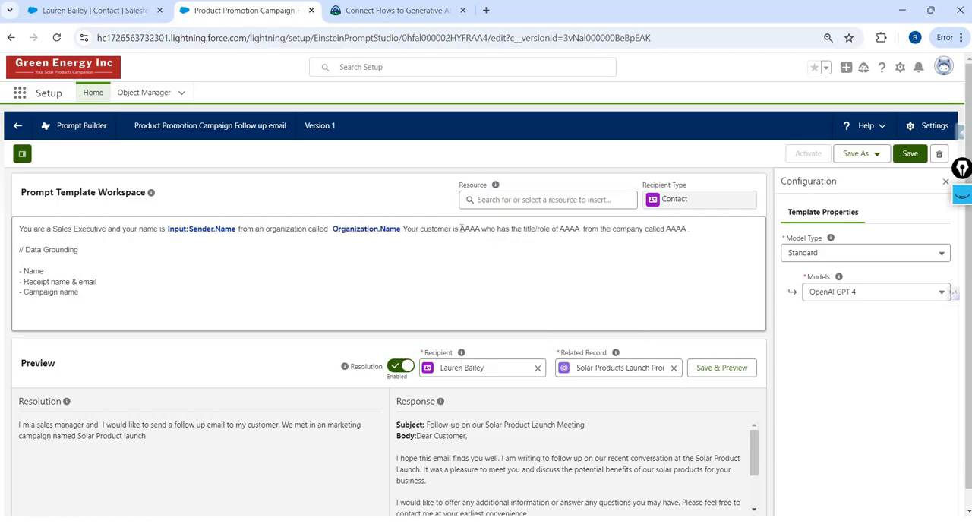
- Replace the AAAA placeholder after "Your customer is" with the Recipient's Full Name merge field
{"action": "double_click", "coordinate": [470, 229]}
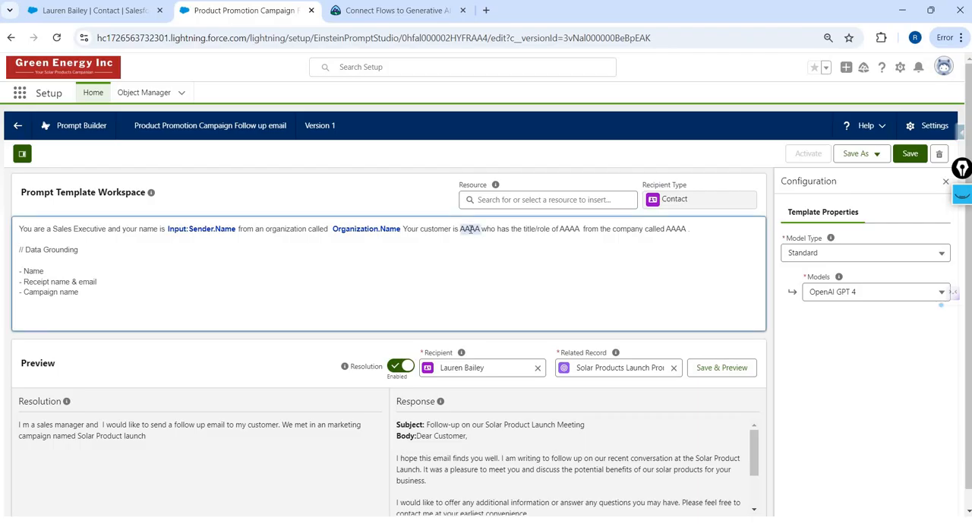
{"action": "key", "text": "BackSpace"}
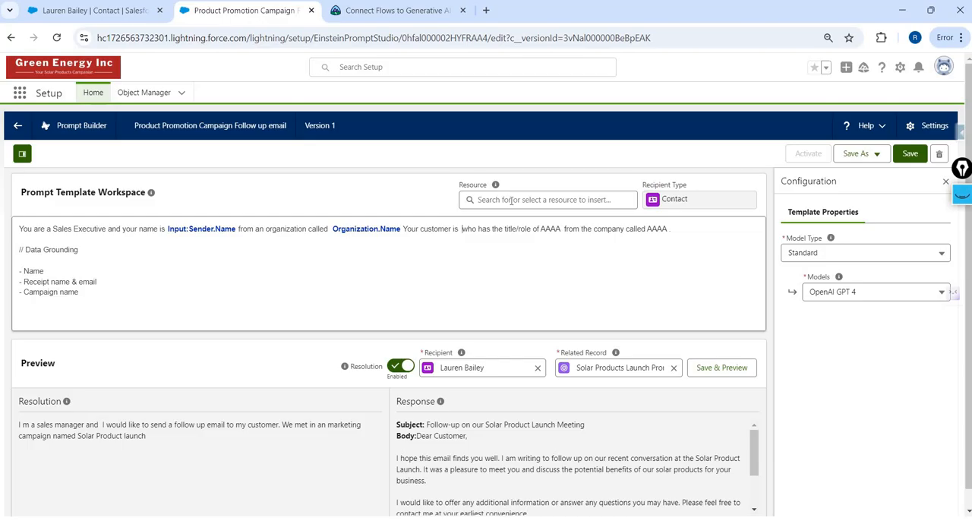
{"action": "left_click", "coordinate": [511, 200]}
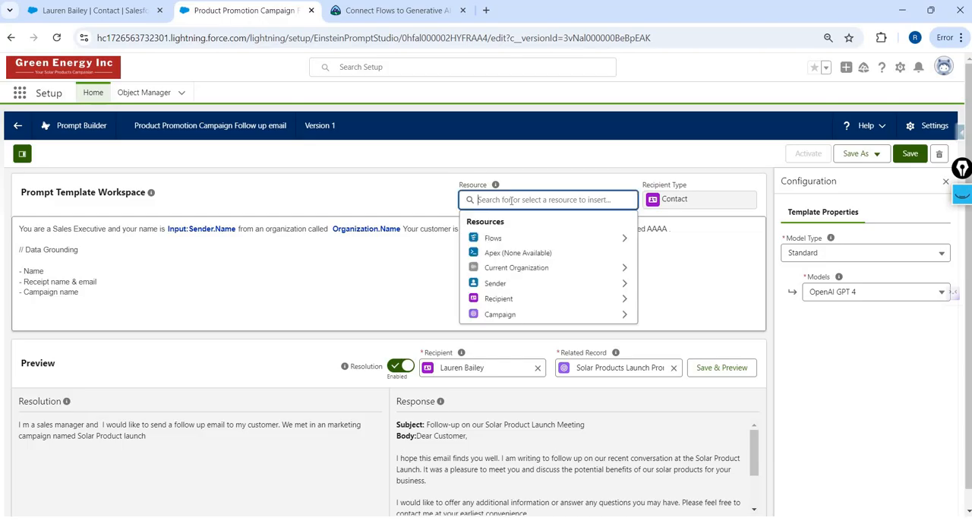
{"action": "left_click", "coordinate": [539, 299]}
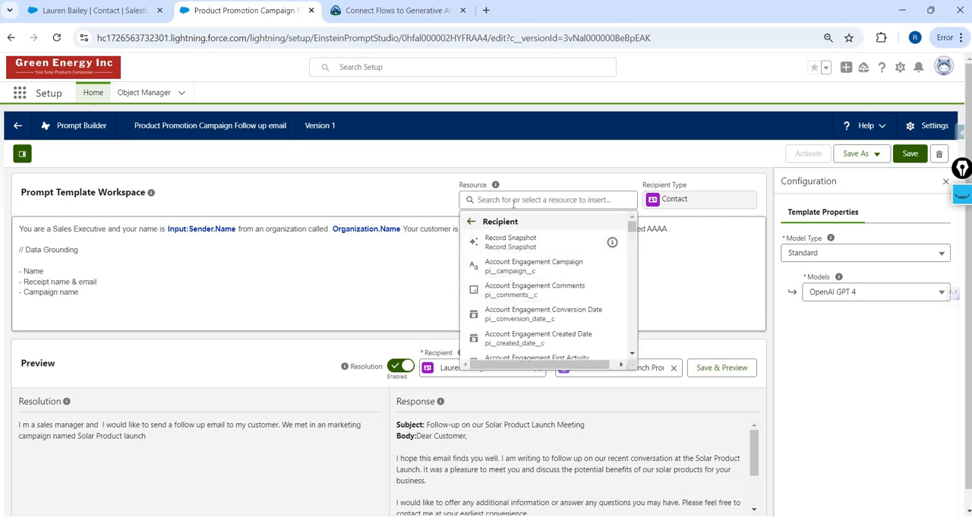
{"action": "left_click", "coordinate": [513, 200]}
{"action": "type", "text": "name"}
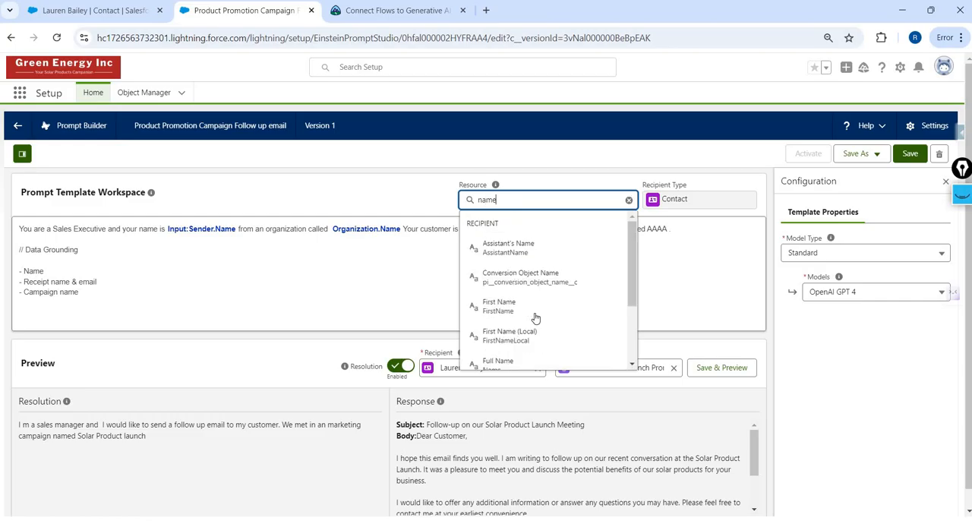
{"action": "scroll", "coordinate": [522, 303], "scroll_direction": "down", "scroll_amount": 2}
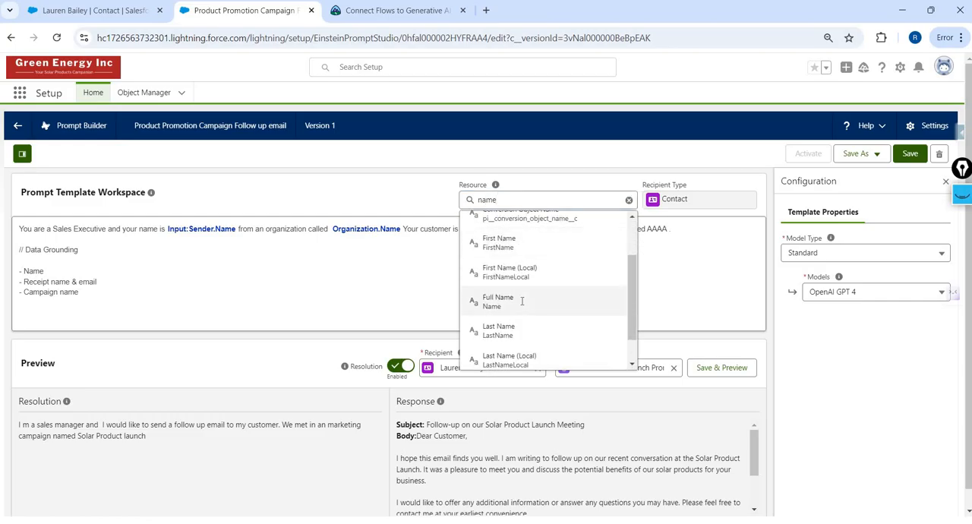
{"action": "left_click", "coordinate": [522, 301]}
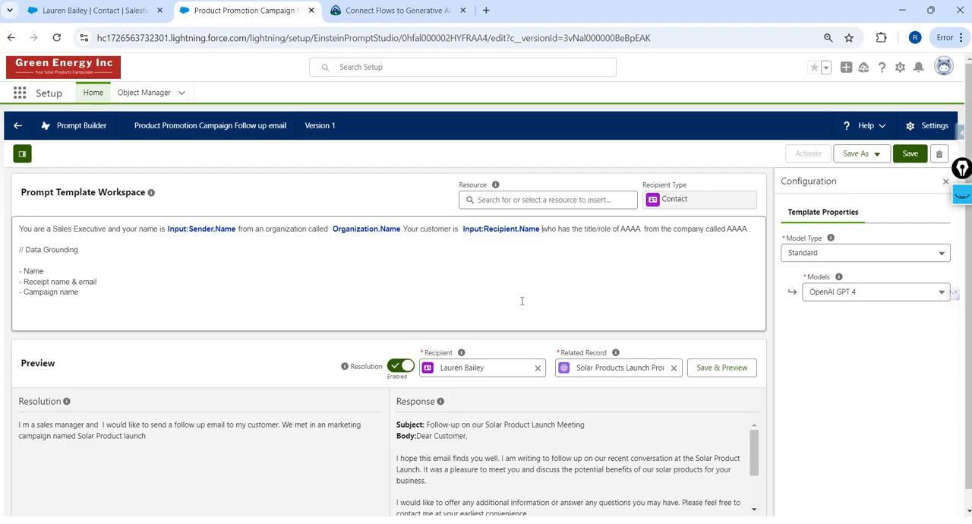
- Remove the AAAA placeholder after "title/role of" in the prompt sentence
{"action": "double_click", "coordinate": [627, 230]}
{"action": "key", "text": "BackSpace"}
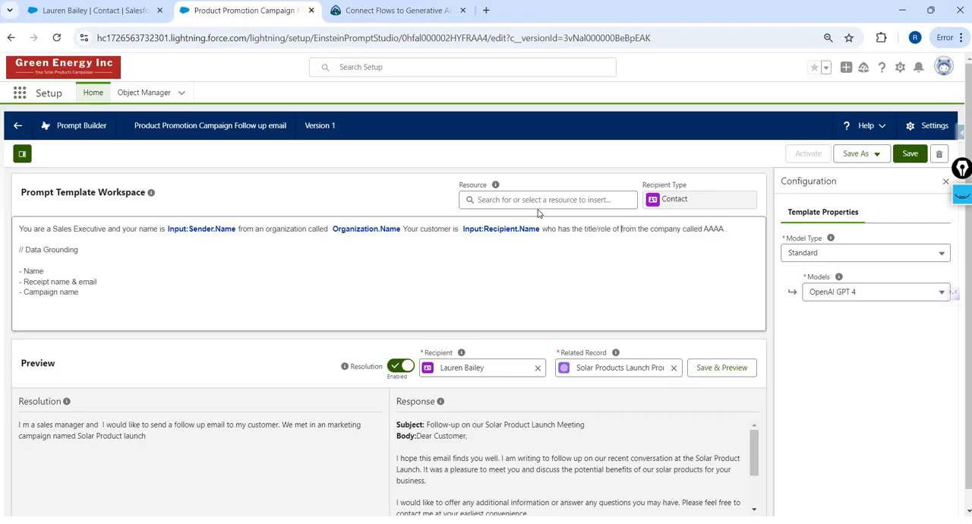
{"action": "left_click", "coordinate": [540, 199]}
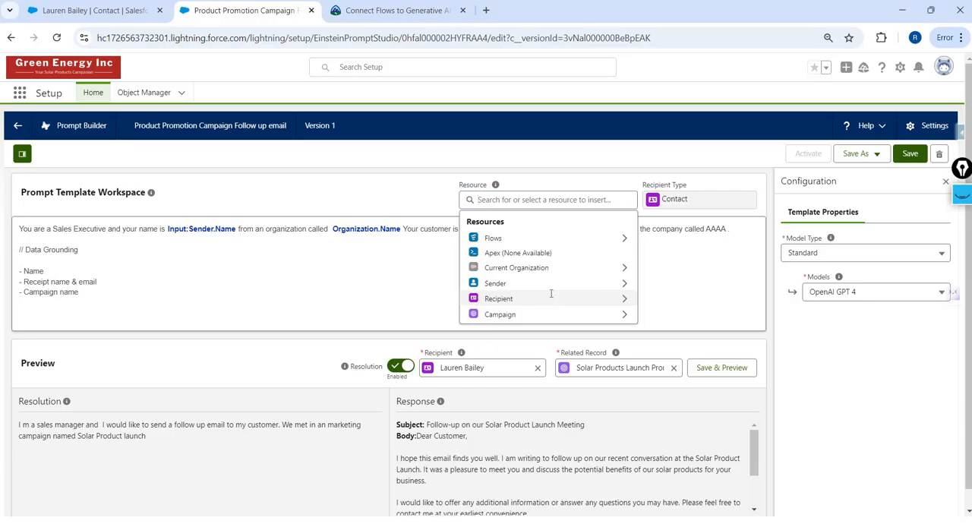
{"action": "left_click", "coordinate": [551, 298]}
{"action": "left_click", "coordinate": [531, 284]}
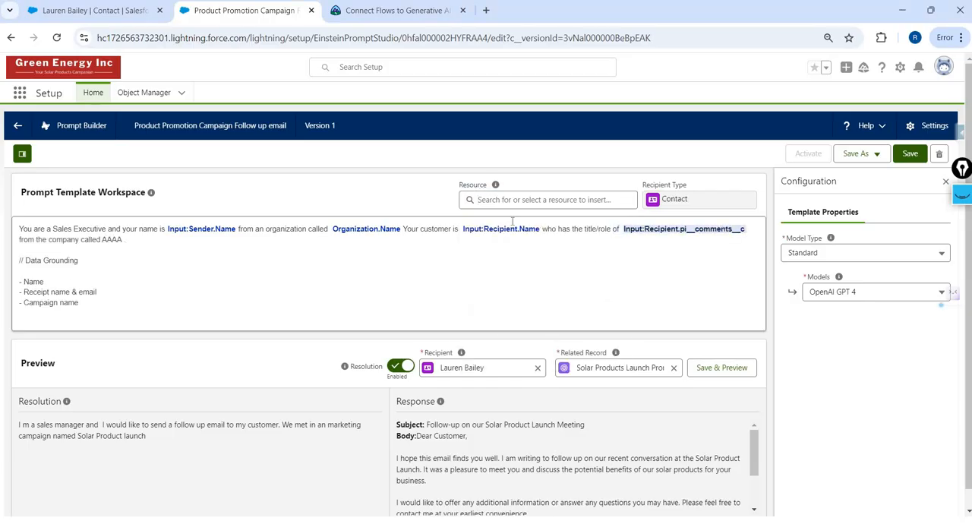
{"action": "key", "text": "BackSpace"}
- Insert the Recipient's Title merge field after "title/role of" in the prompt sentence
{"action": "left_click", "coordinate": [512, 202]}
{"action": "left_click", "coordinate": [520, 302]}
{"action": "left_click", "coordinate": [517, 198]}
{"action": "type", "text": "s"}
{"action": "key", "text": "BackSpace"}
{"action": "type", "text": "tit"}
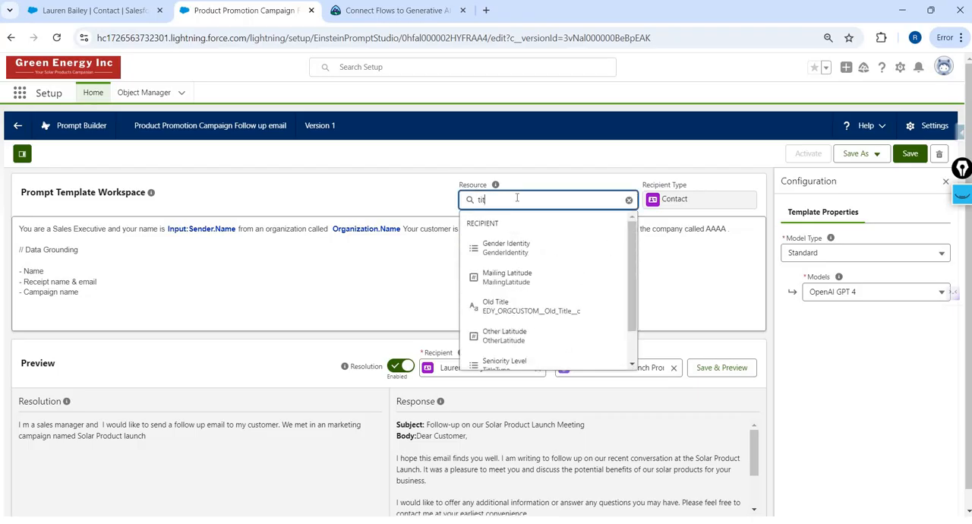
{"action": "scroll", "coordinate": [528, 341], "scroll_direction": "down", "scroll_amount": 1}
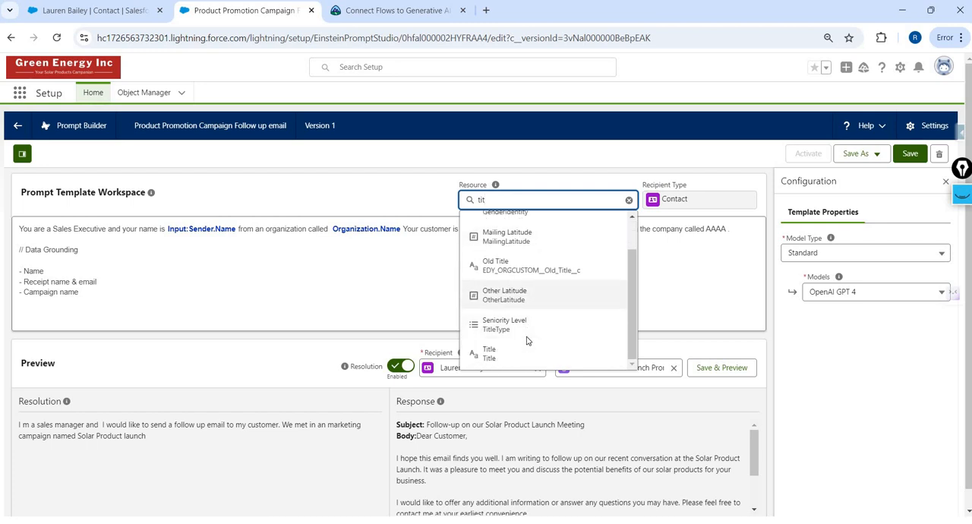
{"action": "scroll", "coordinate": [528, 341], "scroll_direction": "down", "scroll_amount": 1}
{"action": "left_click", "coordinate": [525, 339]}
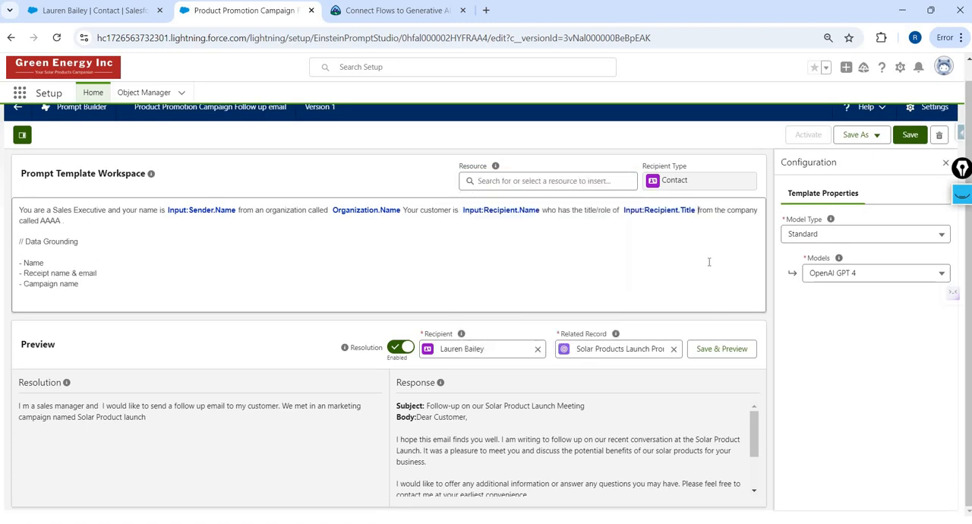
- Delete the last AAAA placeholder and change "company" to "account" in the closing phrase of the prompt sentence
{"action": "key", "text": "ctrl+Right"}
{"action": "key", "text": "ctrl+Right"}
{"action": "key", "text": "ctrl+shift+Right"}
{"action": "key", "text": "BackSpace"}
{"action": "double_click", "coordinate": [750, 212]}
{"action": "type", "text": "account"}
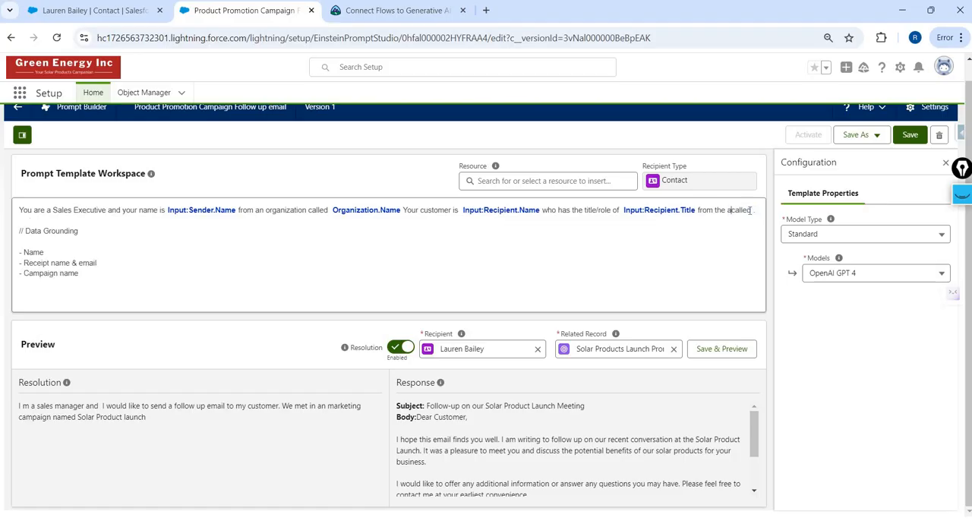
- Search the Recipient resource's fields for an account or name field to use after "account called"
{"action": "left_click", "coordinate": [598, 178]}
{"action": "left_click", "coordinate": [568, 279]}
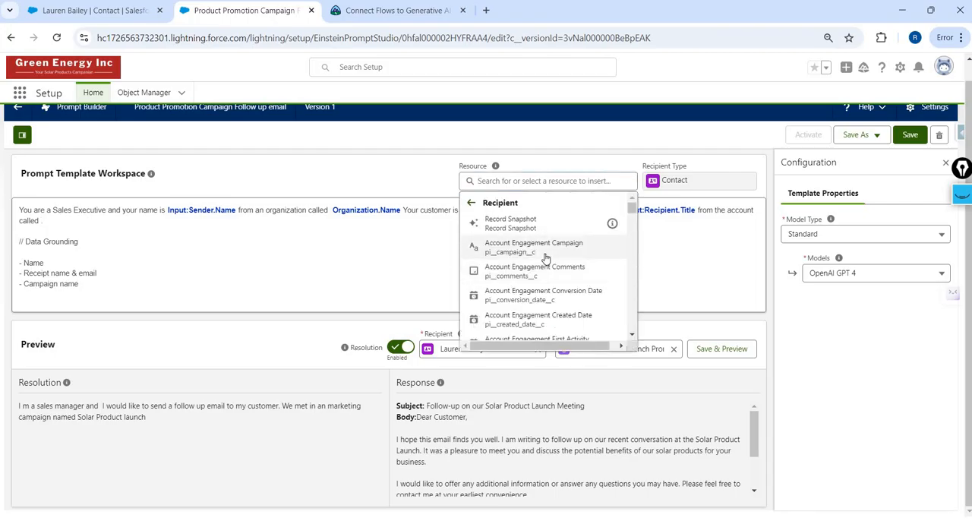
{"action": "scroll", "coordinate": [544, 258], "scroll_direction": "down", "scroll_amount": 5}
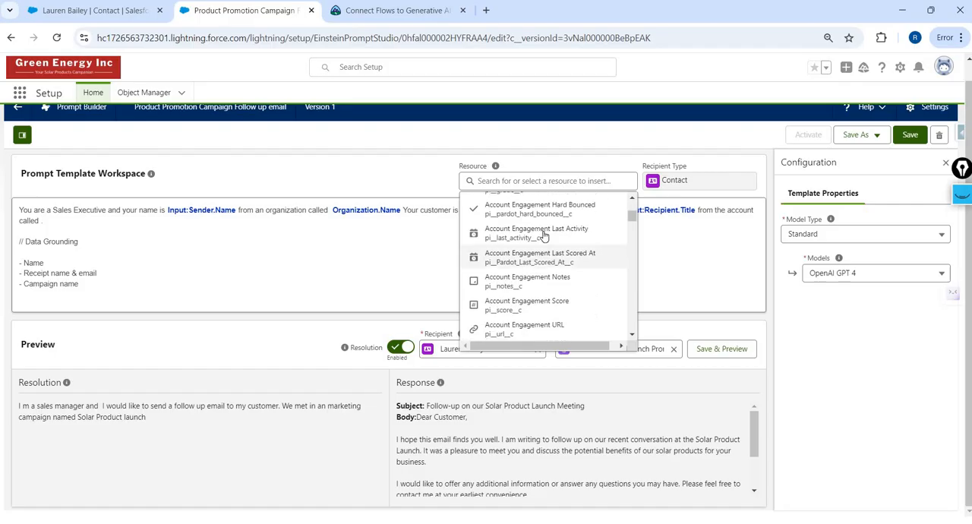
{"action": "left_click", "coordinate": [537, 181]}
{"action": "type", "text": "acci"}
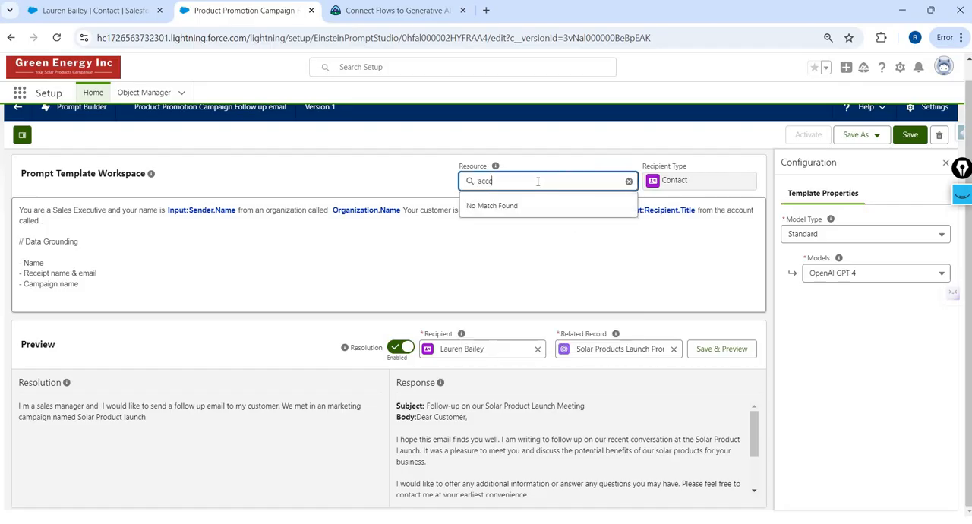
{"action": "key", "text": "BackSpace"}
{"action": "key", "text": "BackSpace"}
{"action": "key", "text": "BackSpace"}
{"action": "key", "text": "BackSpace"}
{"action": "type", "text": "name"}
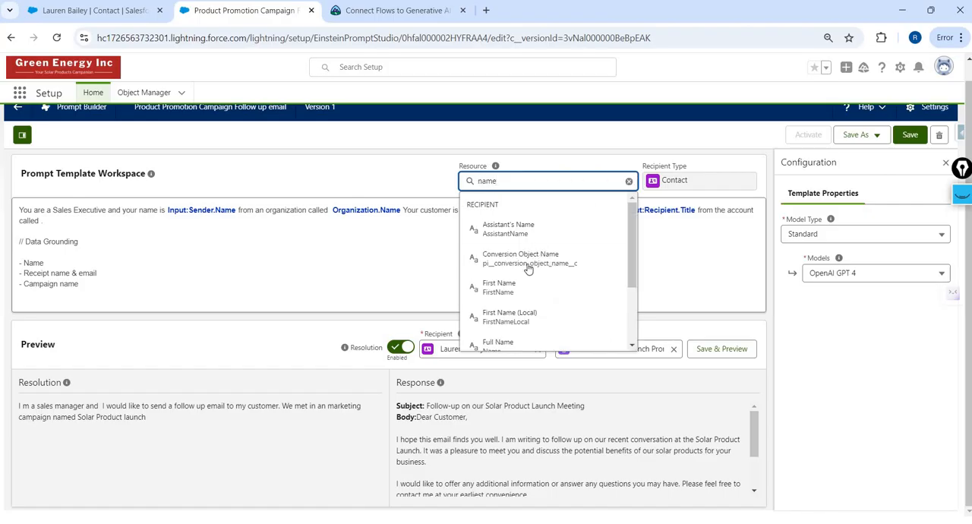
{"action": "scroll", "coordinate": [528, 270], "scroll_direction": "down", "scroll_amount": 3}
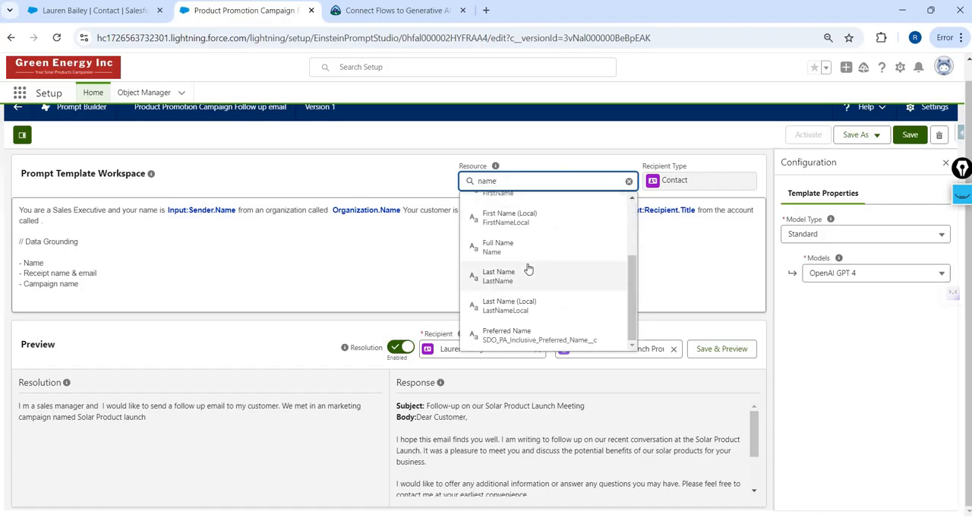
{"action": "scroll", "coordinate": [527, 269], "scroll_direction": "up", "scroll_amount": 3}
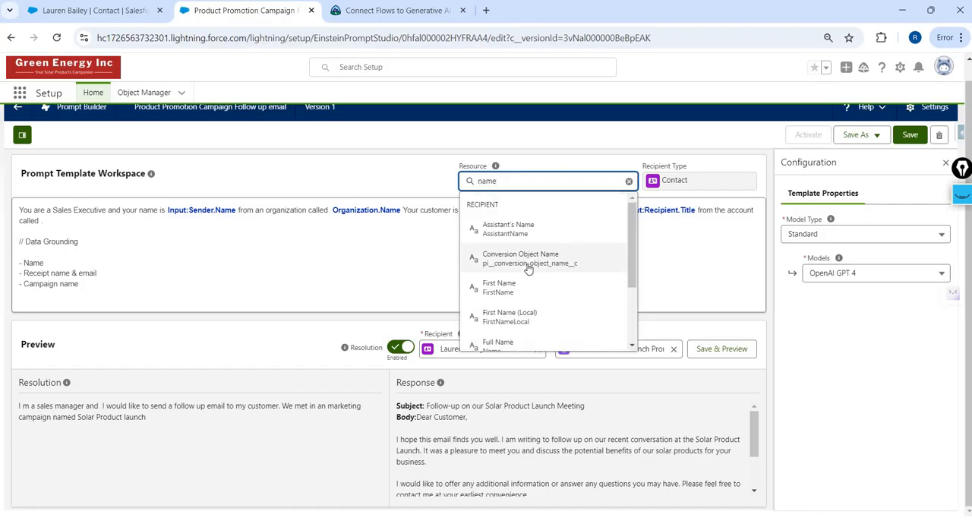
- Find the Recipient's Account ID relationship and insert its Account Name merge field after "from the account called"
{"action": "key", "text": "BackSpace"}
{"action": "key", "text": "BackSpace"}
{"action": "key", "text": "BackSpace"}
{"action": "key", "text": "BackSpace"}
{"action": "type", "text": "account"}
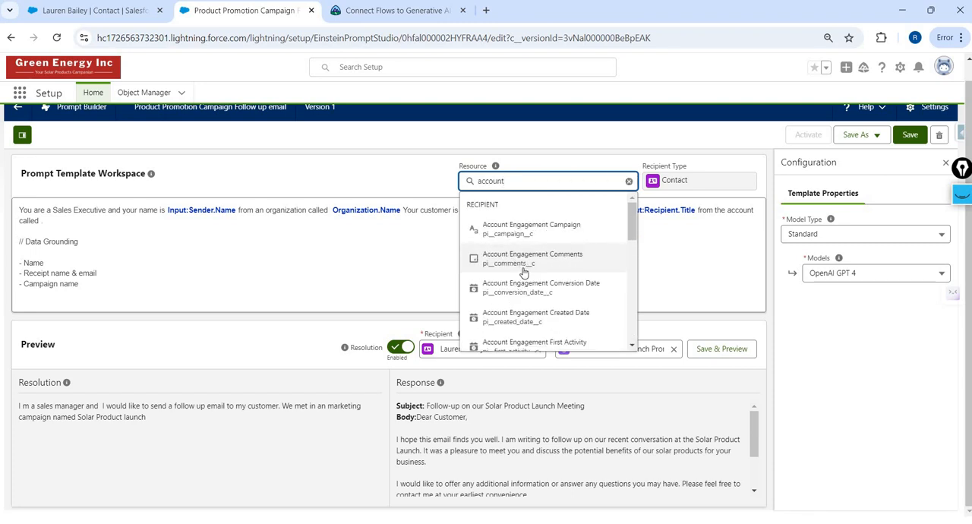
{"action": "scroll", "coordinate": [523, 272], "scroll_direction": "down", "scroll_amount": 5}
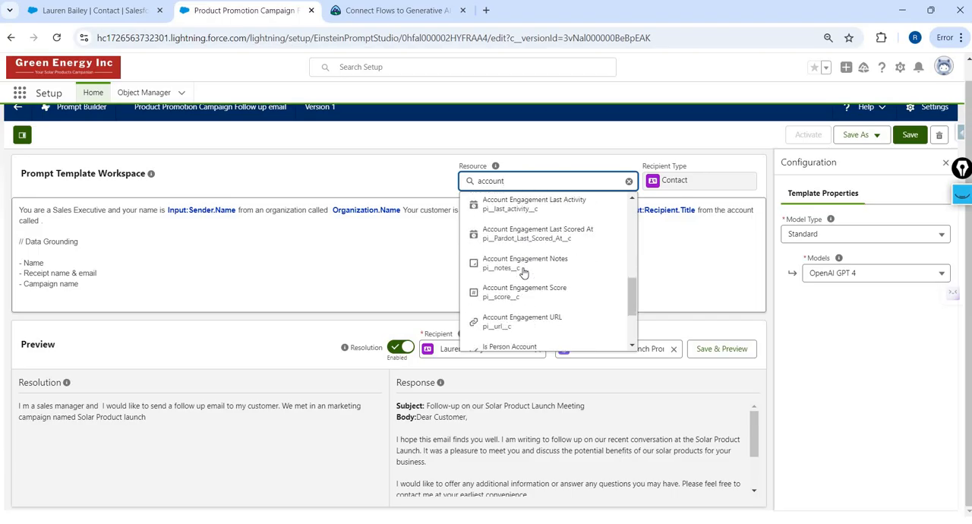
{"action": "scroll", "coordinate": [591, 281], "scroll_direction": "down", "scroll_amount": 1}
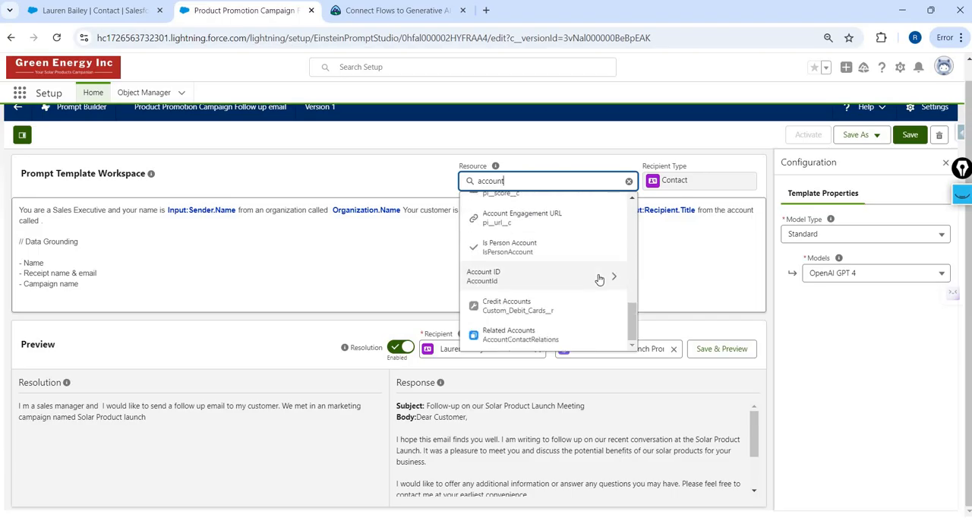
{"action": "left_click", "coordinate": [599, 277]}
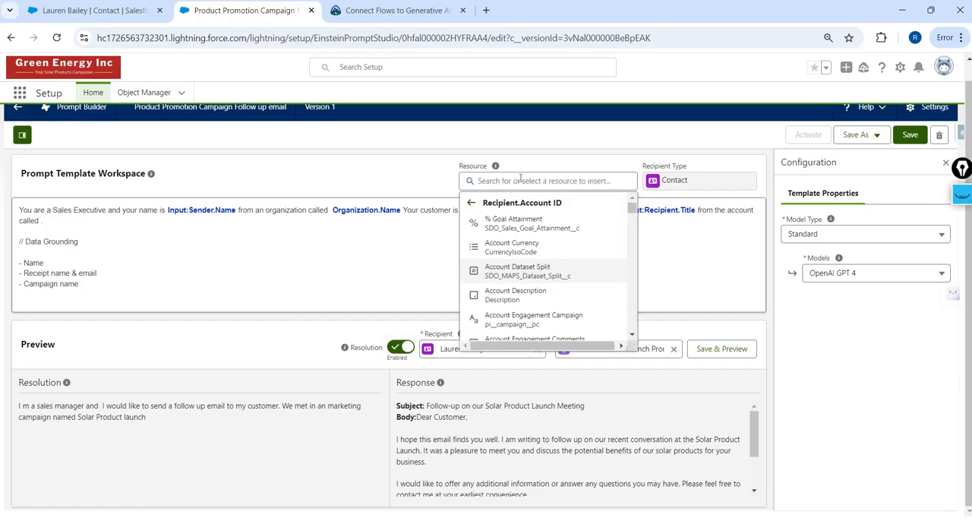
{"action": "left_click", "coordinate": [521, 180]}
{"action": "type", "text": "name"}
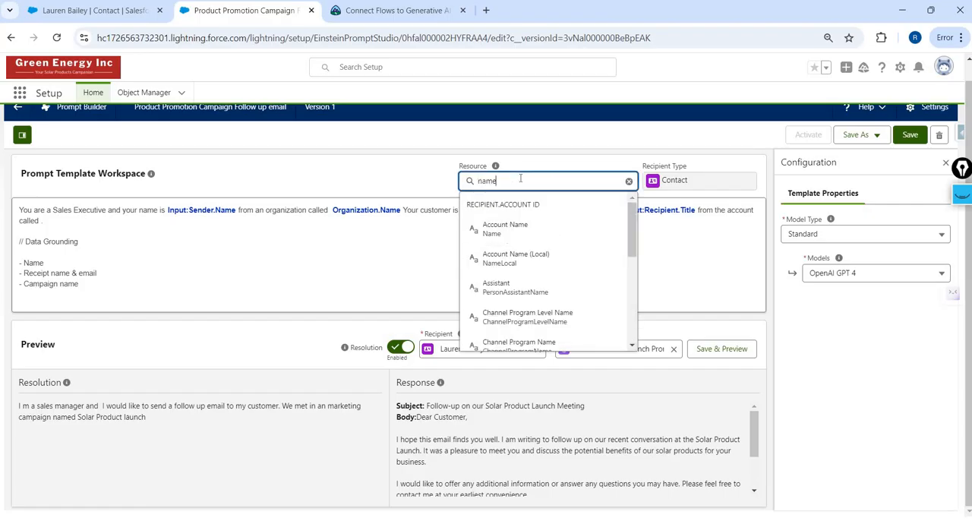
{"action": "left_click", "coordinate": [507, 228]}
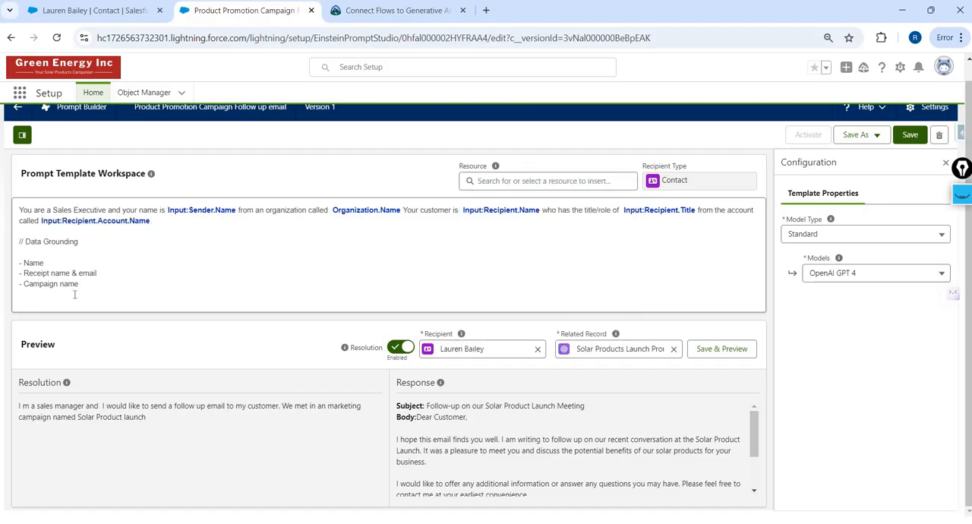
- Delete the "// Data Grounding" note with its three-item list from the prompt and save the template
{"action": "left_click_drag", "start_coordinate": [79, 283], "coordinate": [19, 241]}
{"action": "key", "text": "BackSpace"}
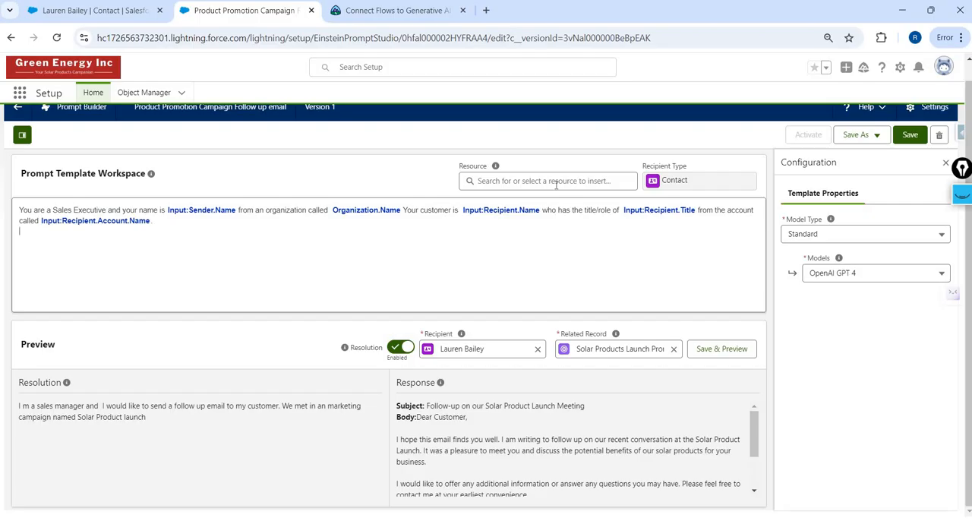
{"action": "left_click", "coordinate": [909, 136]}
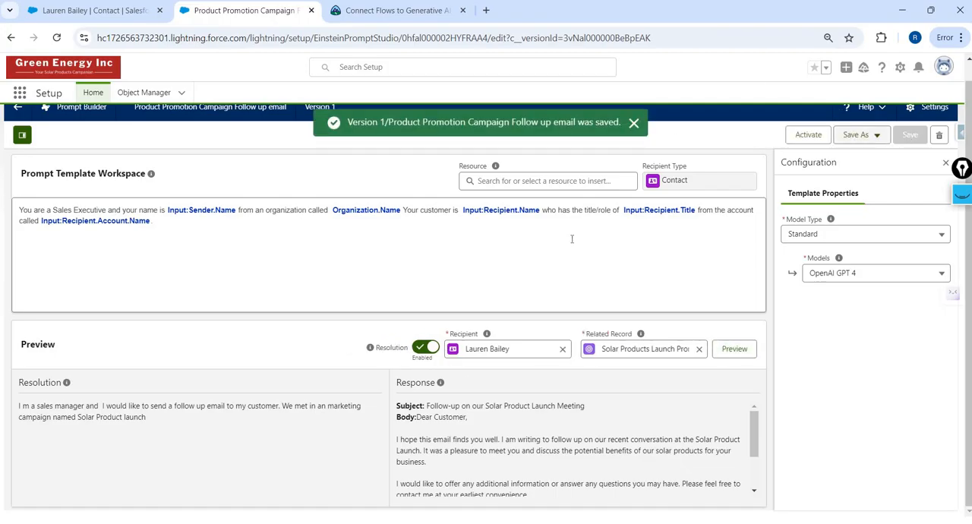
- Generate a preview of the prompt and read through the resolved prompt and the full email response
{"action": "left_click", "coordinate": [744, 349]}
{"action": "left_click", "coordinate": [744, 350]}
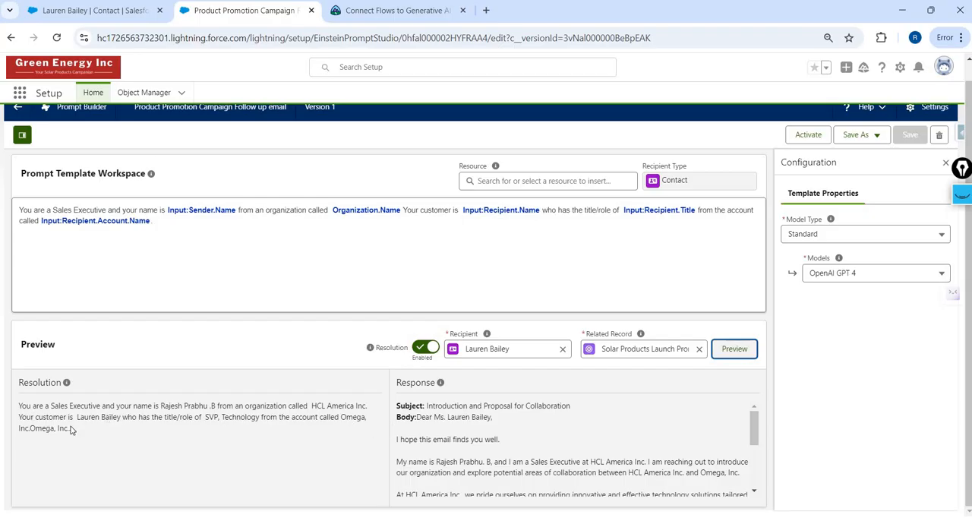
{"action": "left_click_drag", "start_coordinate": [13, 408], "coordinate": [170, 475]}
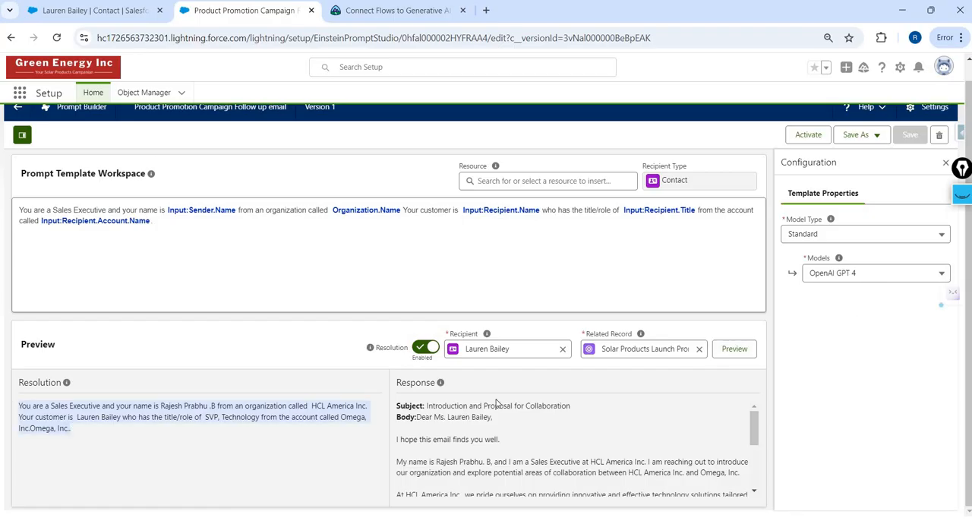
{"action": "scroll", "coordinate": [437, 446], "scroll_direction": "down", "scroll_amount": 5}
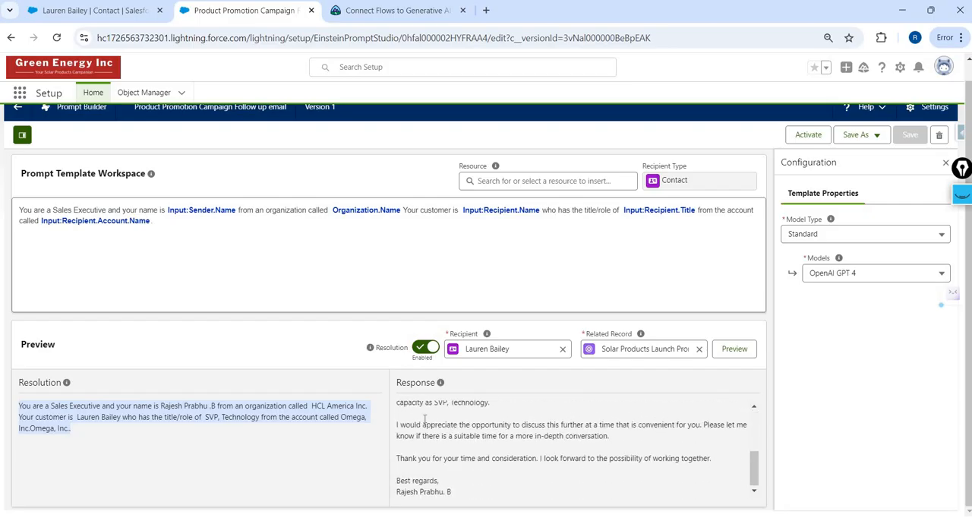
{"action": "scroll", "coordinate": [425, 410], "scroll_direction": "up", "scroll_amount": 4}
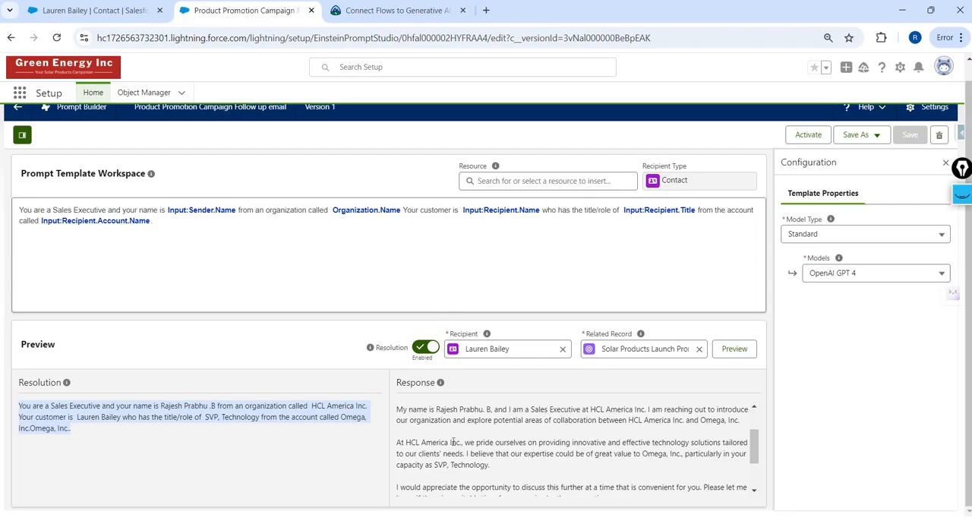
{"action": "scroll", "coordinate": [453, 442], "scroll_direction": "down", "scroll_amount": 3}
{"action": "scroll", "coordinate": [453, 442], "scroll_direction": "up", "scroll_amount": 5}
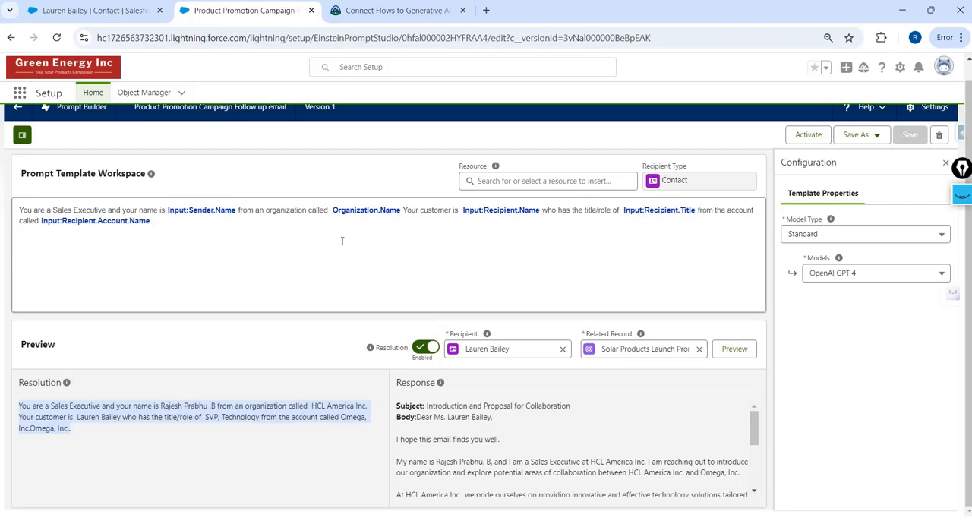
- Add the sentence "You need to strictly follow the instructions and generate email" below the opening paragraph of the prompt
{"action": "left_click", "coordinate": [341, 241]}
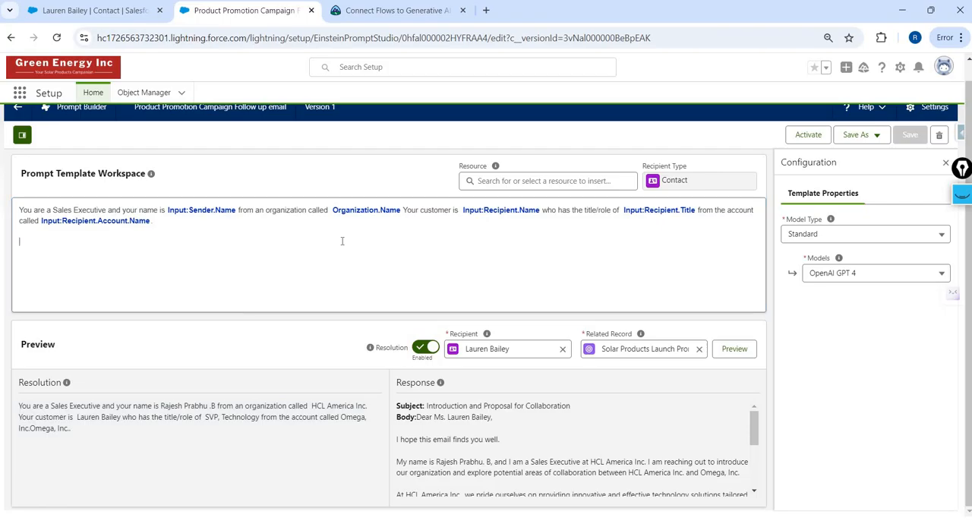
{"action": "key", "text": "BackSpace"}
{"action": "type", "text": "You "}
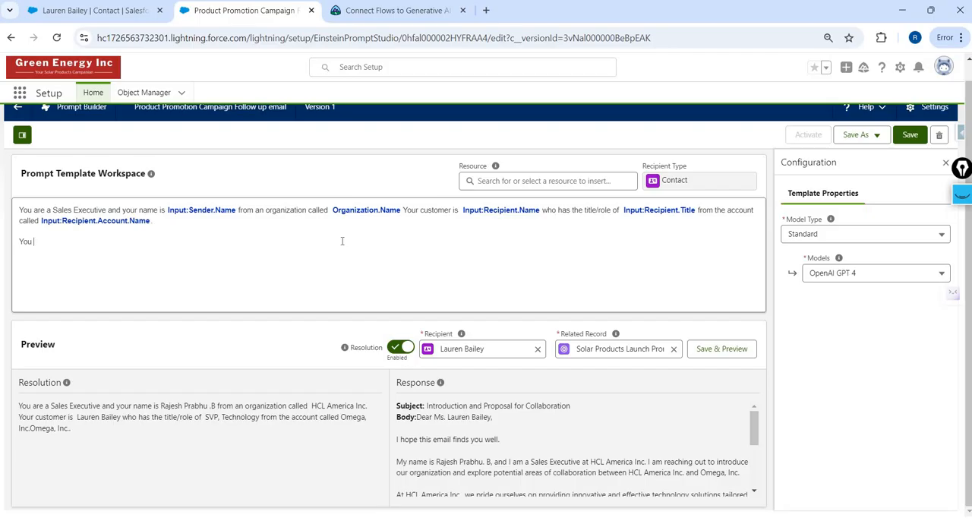
{"action": "type", "text": "need to strictly follow the instructions"}
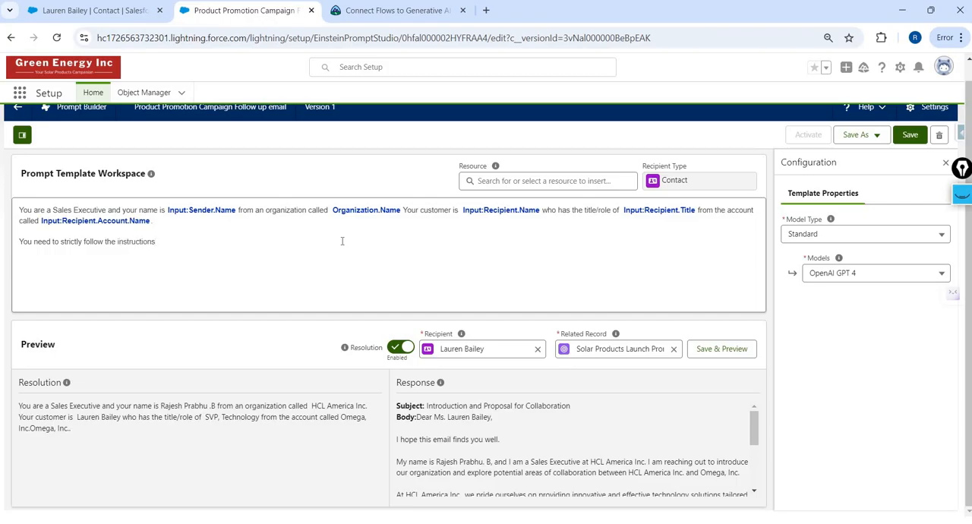
{"action": "type", "text": " and generate email"}
- Add an "Instructions" heading below that sentence, with a block opened and closed by triple quotation marks
{"action": "key", "text": "Return"}
{"action": "key", "text": "Return"}
{"action": "type", "text": "Instr"}
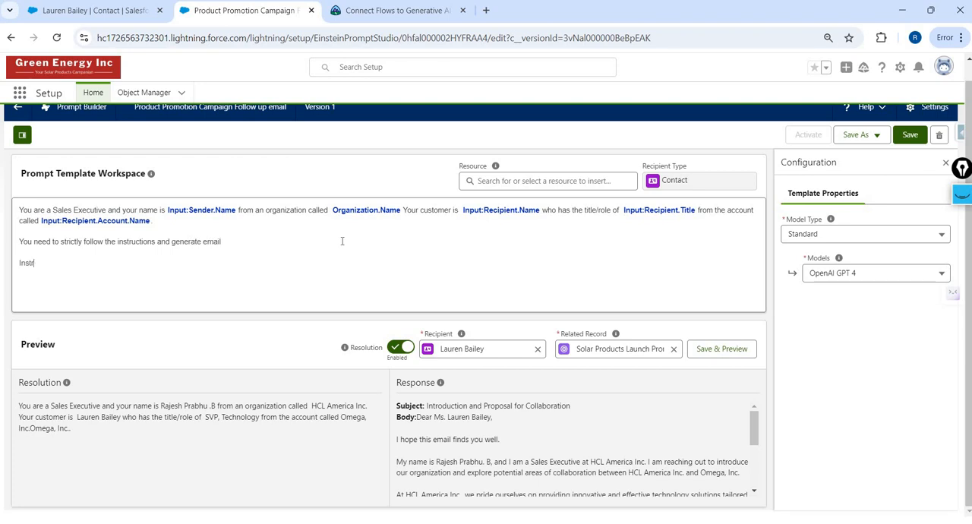
{"action": "type", "text": "uctions "}
{"action": "type", "text": "\"\"\""}
{"action": "key", "text": "Return"}
{"action": "key", "text": "Return"}
{"action": "key", "text": "Return"}
{"action": "type", "text": "\"\"\""}
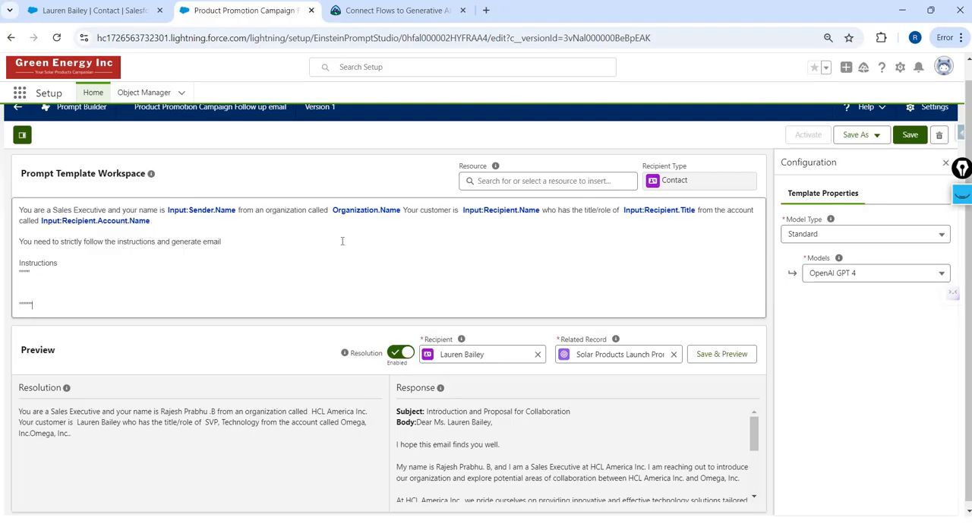
- Write the first instruction inside the quotation-mark block as "Do not start the email with statements like"
{"action": "key", "text": "Up"}
{"action": "key", "text": "Up"}
{"action": "key", "text": "Down"}
{"action": "type", "text": "Do not"}
{"action": "type", "text": "the email to"}
{"action": "key", "text": "BackSpace"}
{"action": "type", "text": "with "}
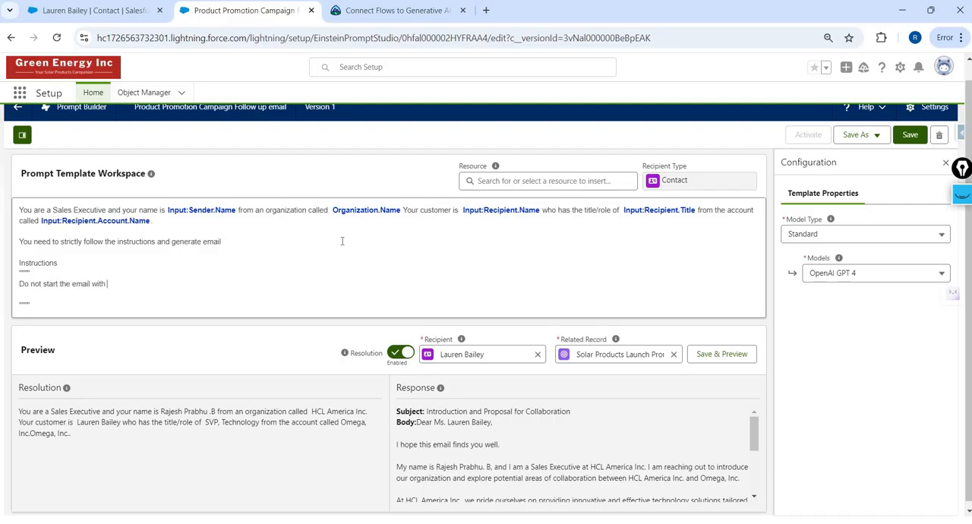
{"action": "type", "text": "ststtements like"}
- Complete the instruction with "I hope this email finds you well." in quotes and paste the remaining campaign, product, top 3 list and meeting instructions below it
{"action": "left_click_drag", "start_coordinate": [410, 444], "coordinate": [505, 448]}
{"action": "left_click_drag", "start_coordinate": [417, 448], "coordinate": [397, 449]}
{"action": "key", "text": "ctrl+c"}
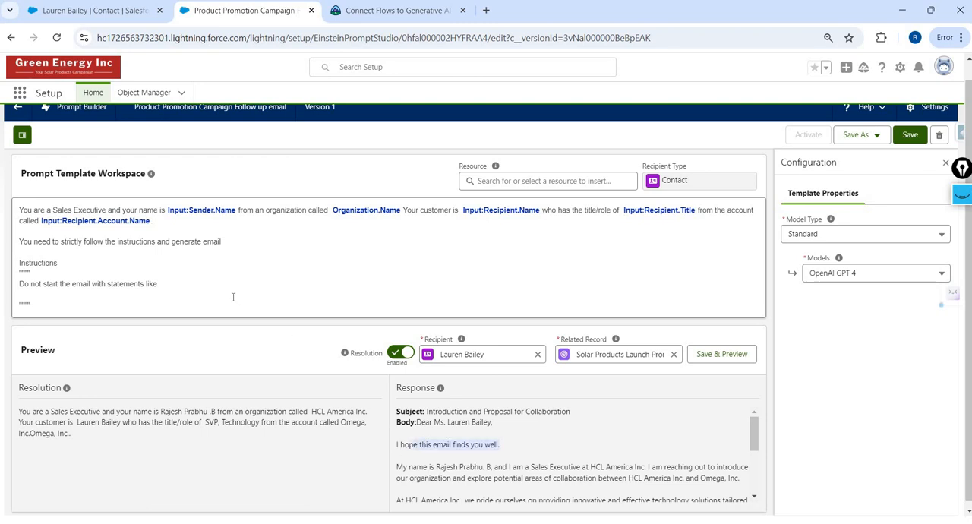
{"action": "left_click", "coordinate": [192, 280]}
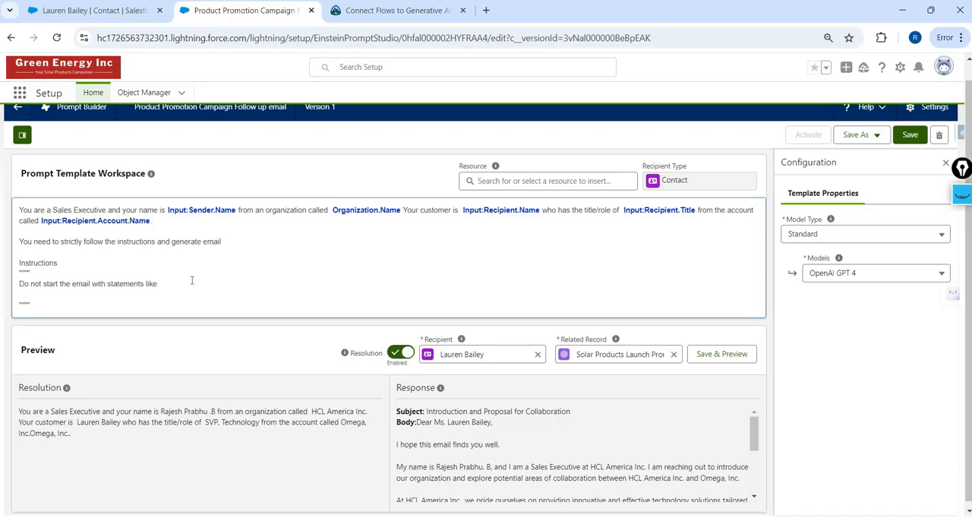
{"action": "type", "text": "\""}
{"action": "key", "text": "ctrl+v"}
{"action": "scroll", "coordinate": [387, 252], "scroll_direction": "down", "scroll_amount": 5}
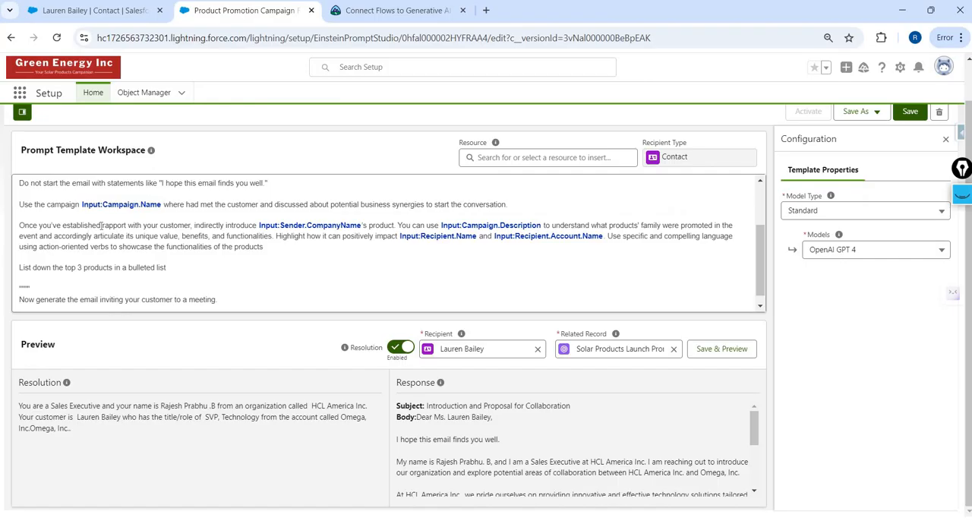
{"action": "scroll", "coordinate": [101, 225], "scroll_direction": "up", "scroll_amount": 2}
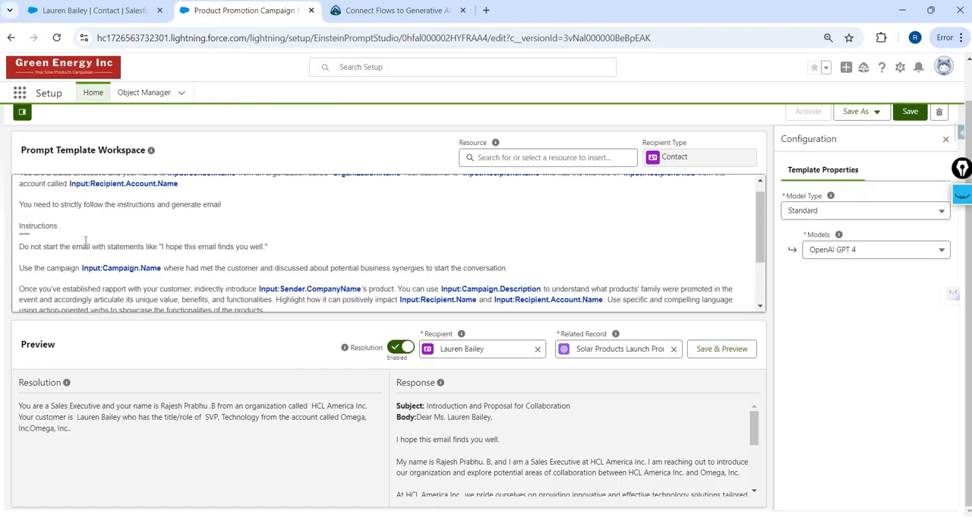
{"action": "triple_click", "coordinate": [80, 242]}
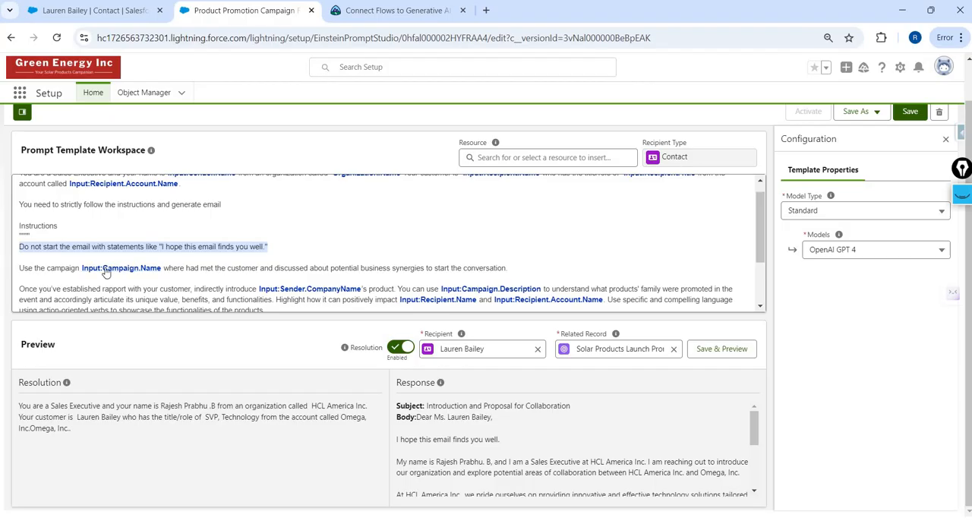
- Remove the Campaign Name merge field after "Use the campaign" in the second instruction
{"action": "left_click", "coordinate": [165, 268]}
{"action": "double_click", "coordinate": [165, 268]}
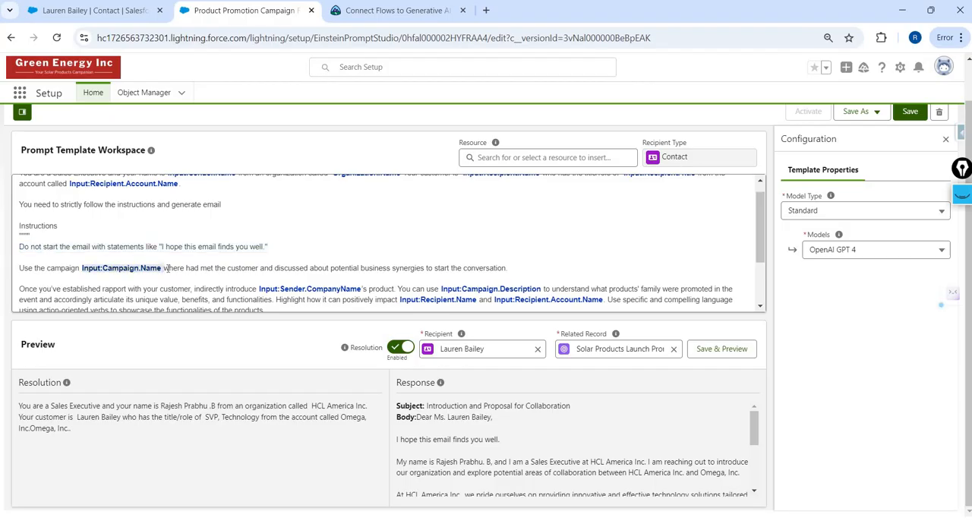
{"action": "key", "text": "BackSpace"}
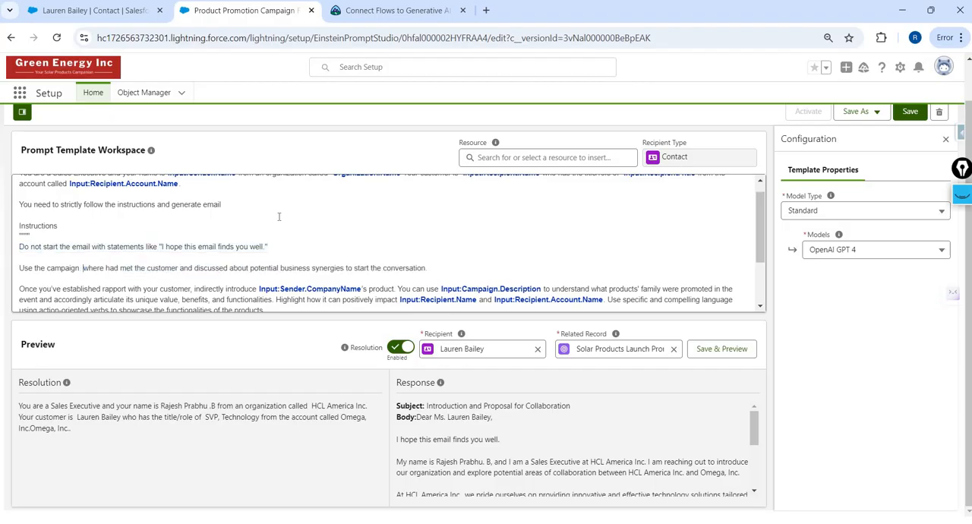
- Insert the Campaign Name merge field after "Use the campaign" in the second instruction
{"action": "left_click", "coordinate": [484, 159]}
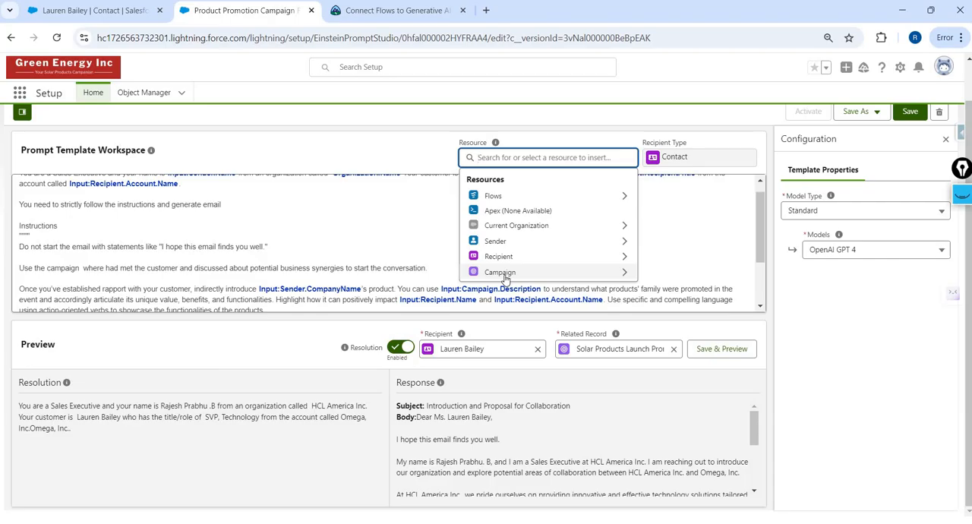
{"action": "left_click", "coordinate": [503, 272]}
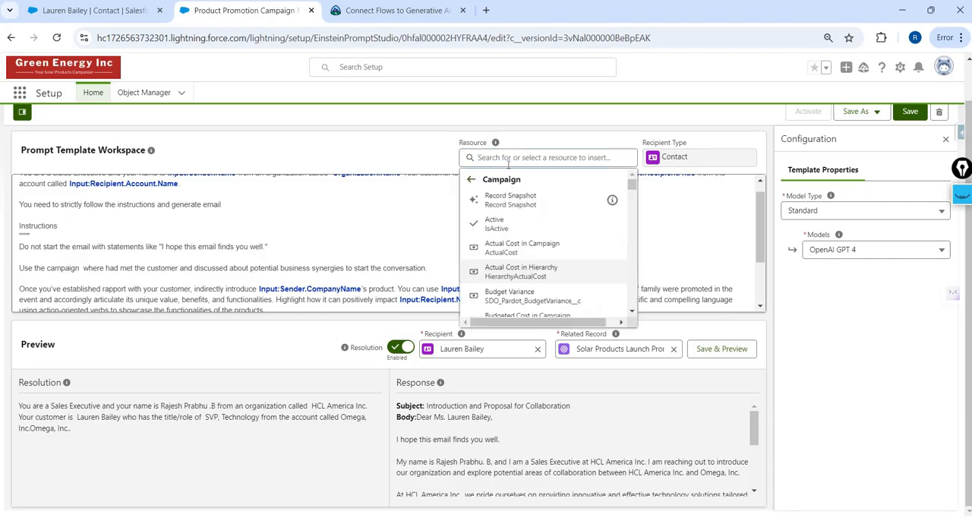
{"action": "left_click", "coordinate": [508, 159]}
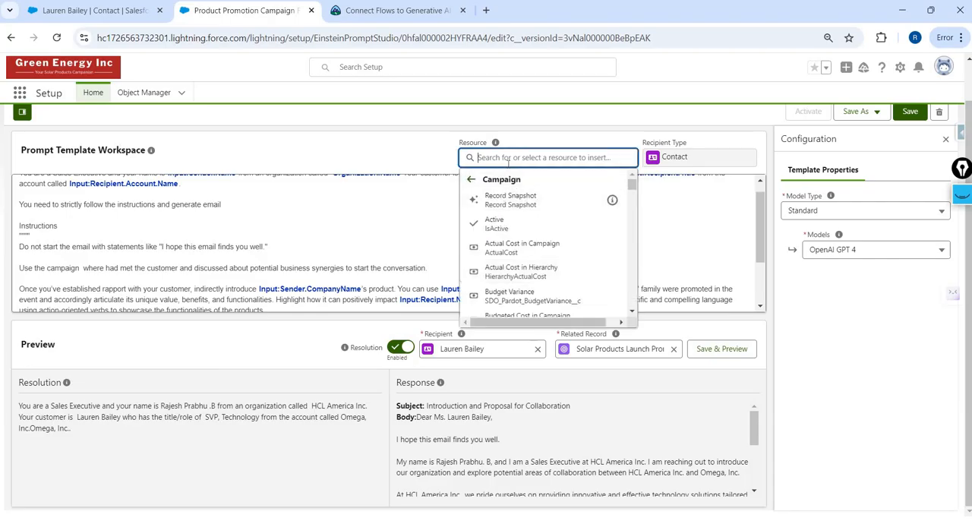
{"action": "type", "text": "name"}
{"action": "left_click", "coordinate": [508, 207]}
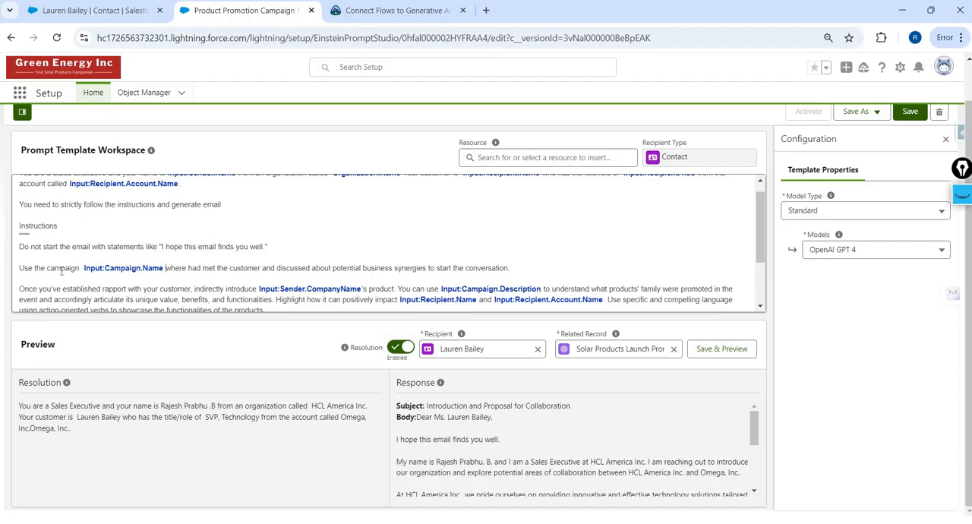
- Open the Solar Products Launch Promotion Event record from the campaigns list in a separate browser tab
{"action": "double_click", "coordinate": [114, 289]}
{"action": "scroll", "coordinate": [311, 233], "scroll_direction": "down", "scroll_amount": 2}
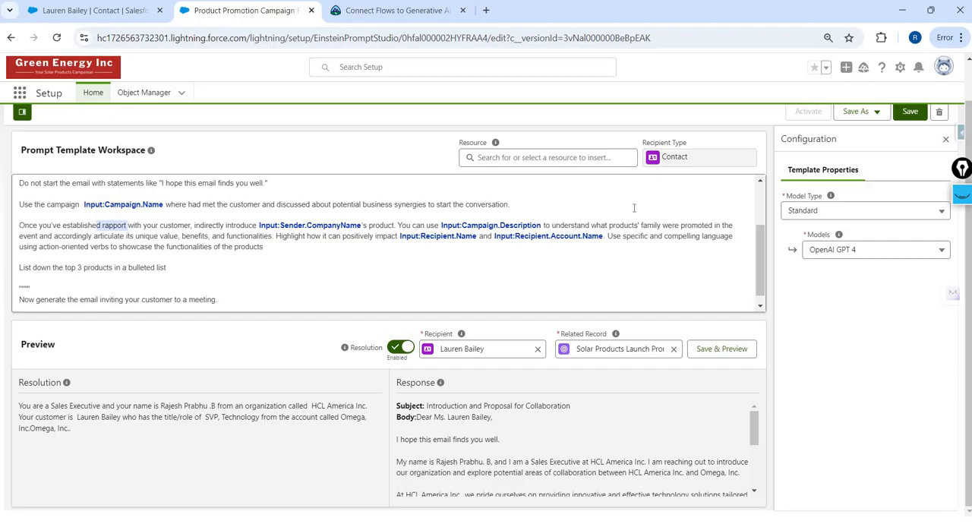
{"action": "left_click", "coordinate": [106, 12]}
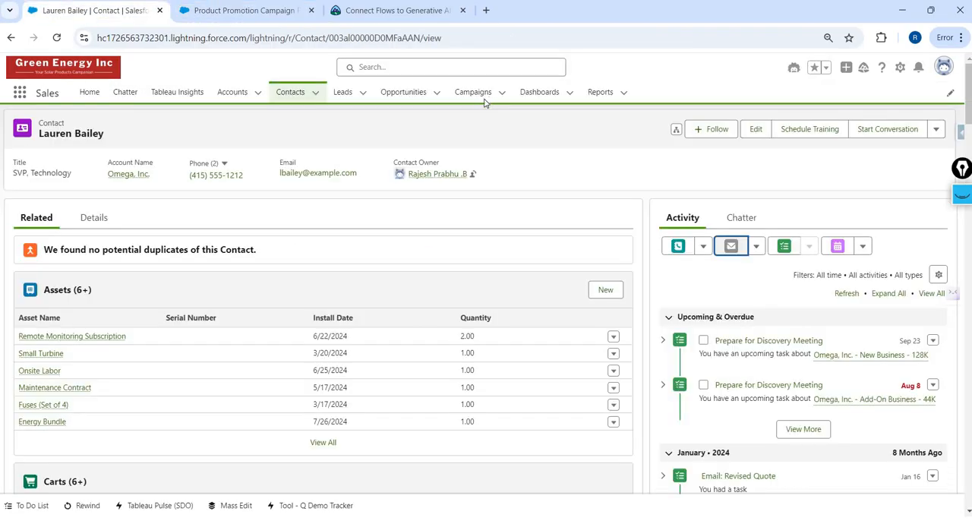
{"action": "right_click", "coordinate": [478, 96]}
{"action": "left_click", "coordinate": [516, 113]}
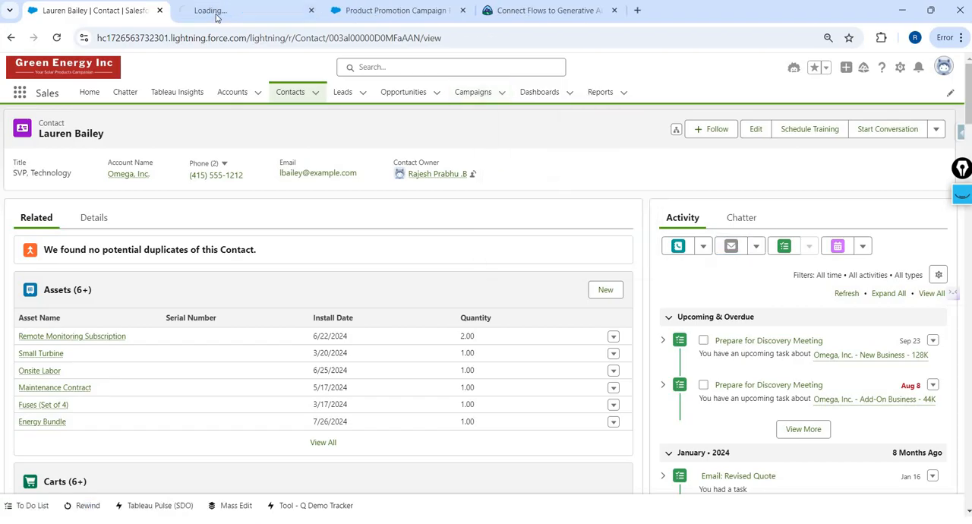
{"action": "left_click", "coordinate": [217, 15]}
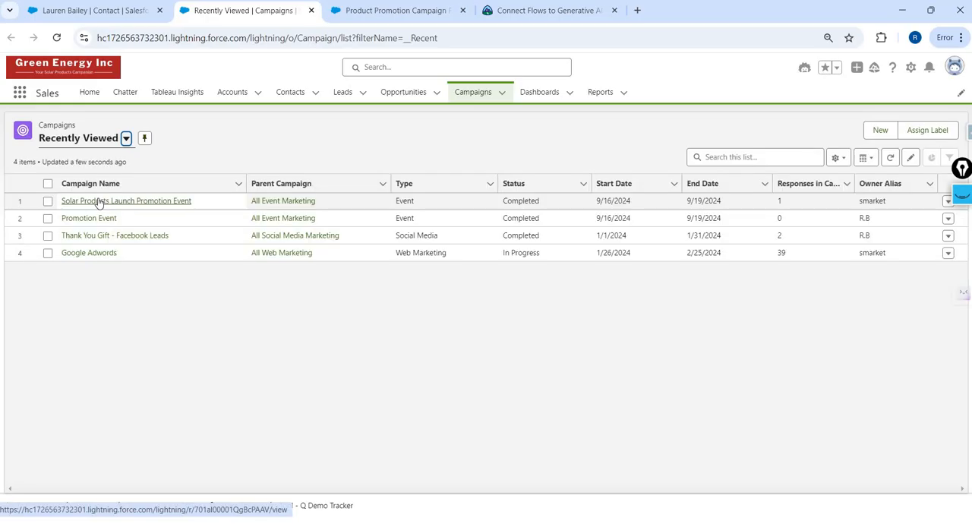
{"action": "left_click", "coordinate": [98, 202]}
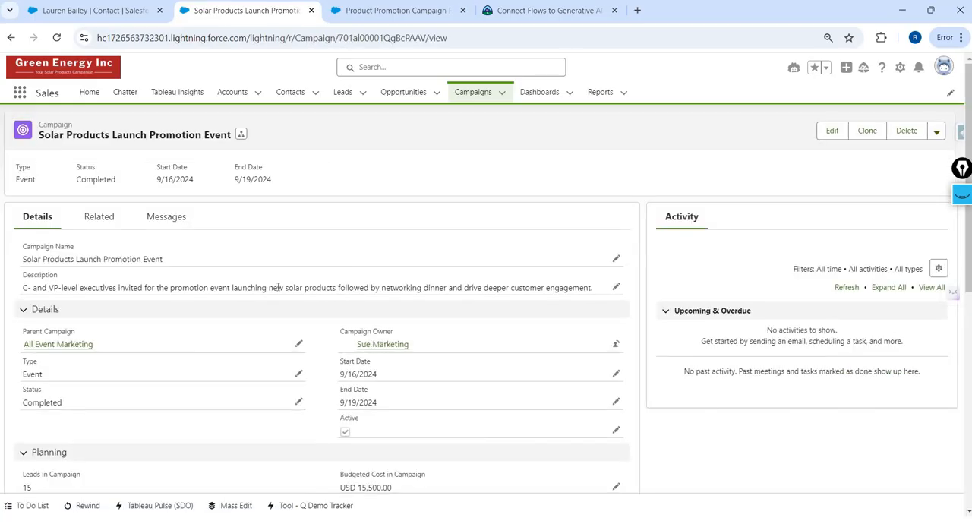
- Examine the campaign's description text and cancel any inline edit of it
{"action": "left_click_drag", "start_coordinate": [290, 289], "coordinate": [304, 300]}
{"action": "left_click", "coordinate": [296, 293]}
{"action": "double_click", "coordinate": [318, 288]}
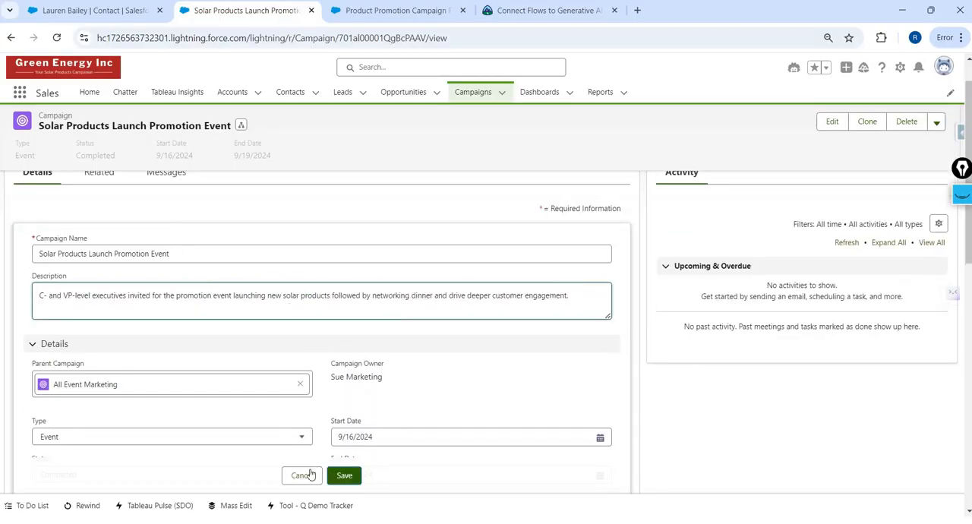
{"action": "key", "text": "Escape"}
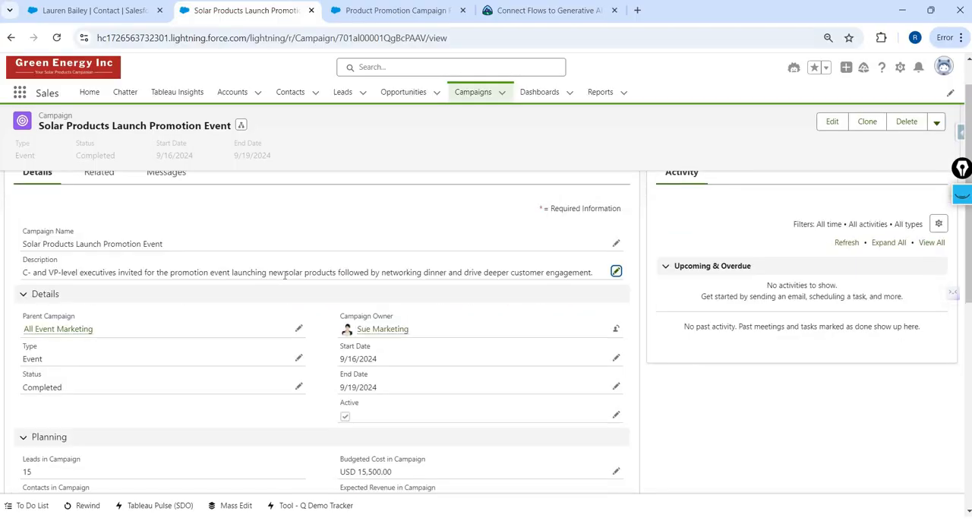
- Return to the prompt template, save it and generate a preview for the chosen recipient and campaign
{"action": "left_click", "coordinate": [374, 16]}
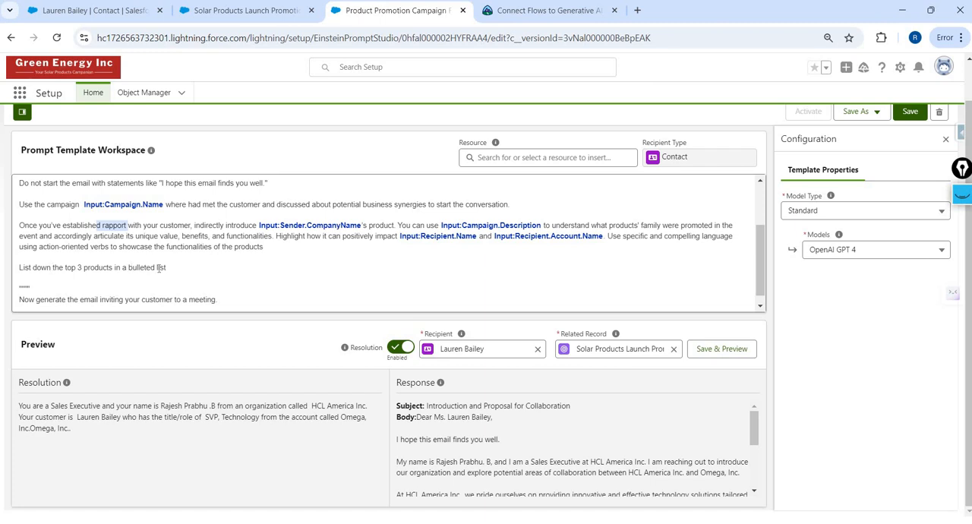
{"action": "scroll", "coordinate": [329, 296], "scroll_direction": "down", "scroll_amount": 1}
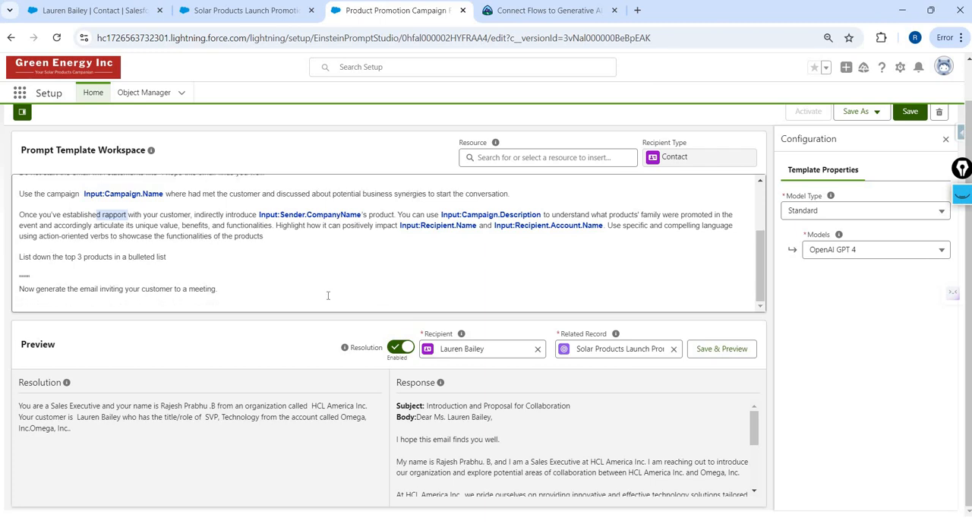
{"action": "left_click", "coordinate": [909, 111]}
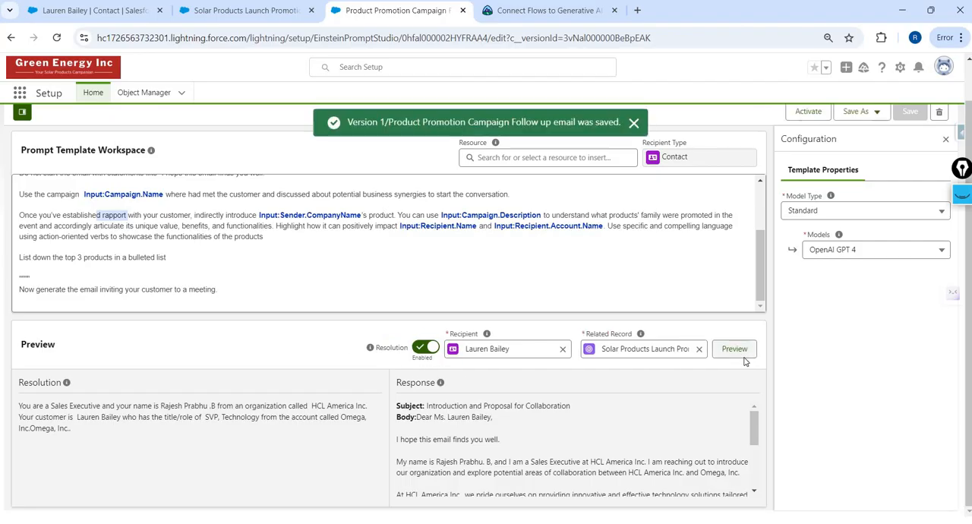
{"action": "left_click", "coordinate": [742, 356]}
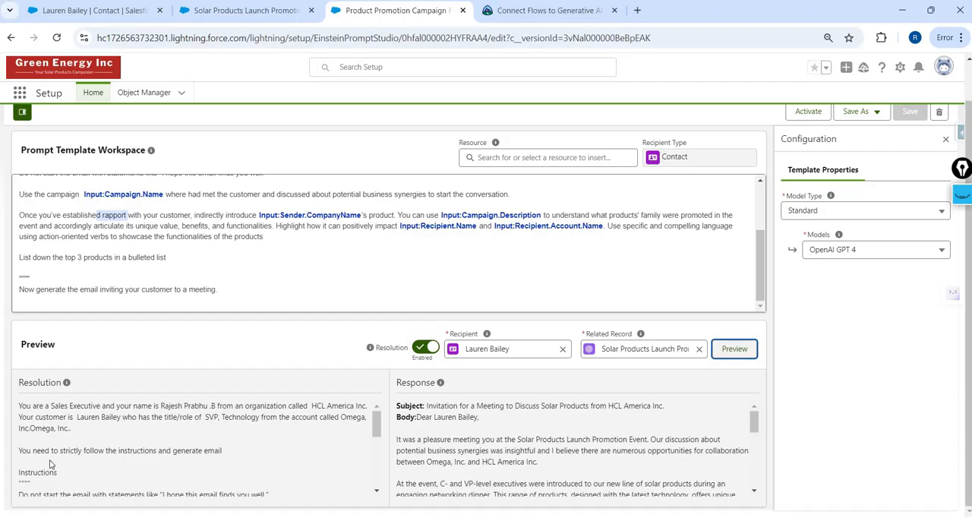
- Review the resolved prompt and the generated email, checking the campaign reference, the product list, the meeting invitation and the signature
{"action": "scroll", "coordinate": [133, 453], "scroll_direction": "down", "scroll_amount": 2}
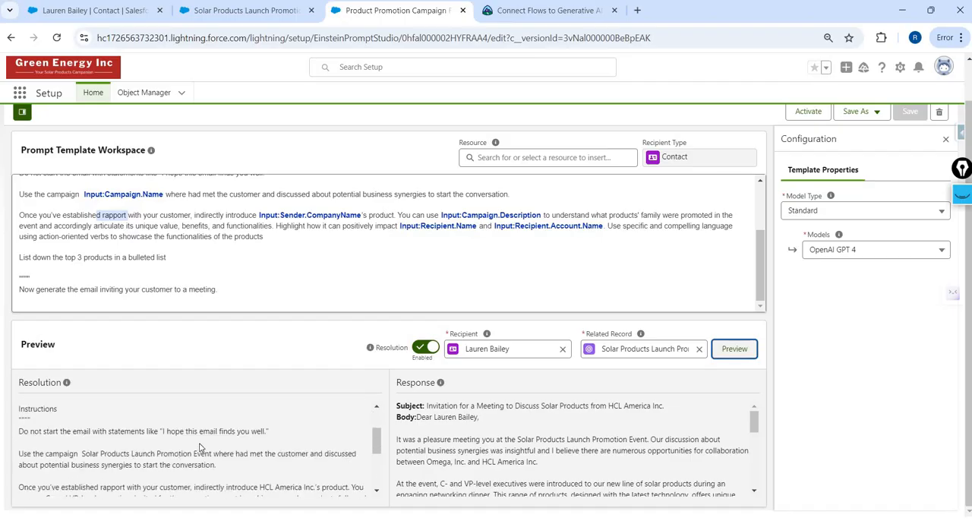
{"action": "scroll", "coordinate": [261, 430], "scroll_direction": "down", "scroll_amount": 2}
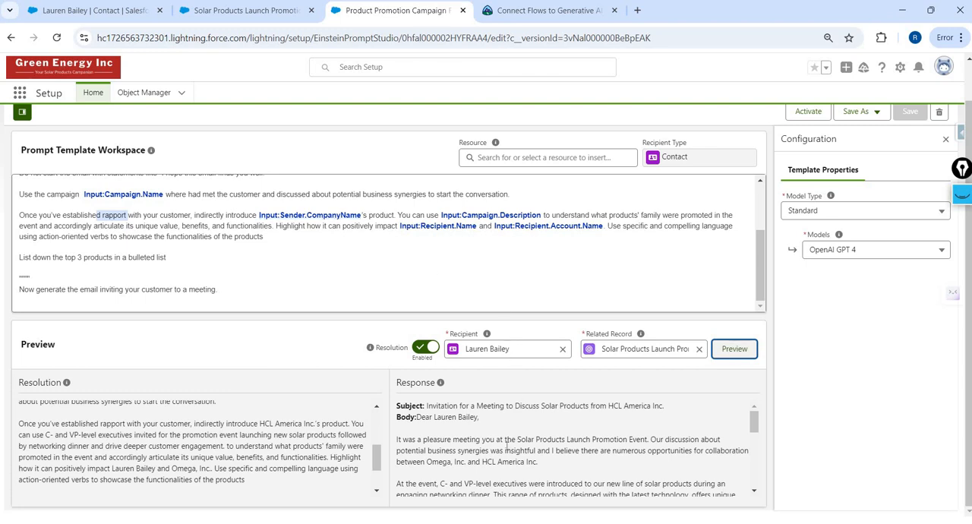
{"action": "scroll", "coordinate": [454, 430], "scroll_direction": "down", "scroll_amount": 5}
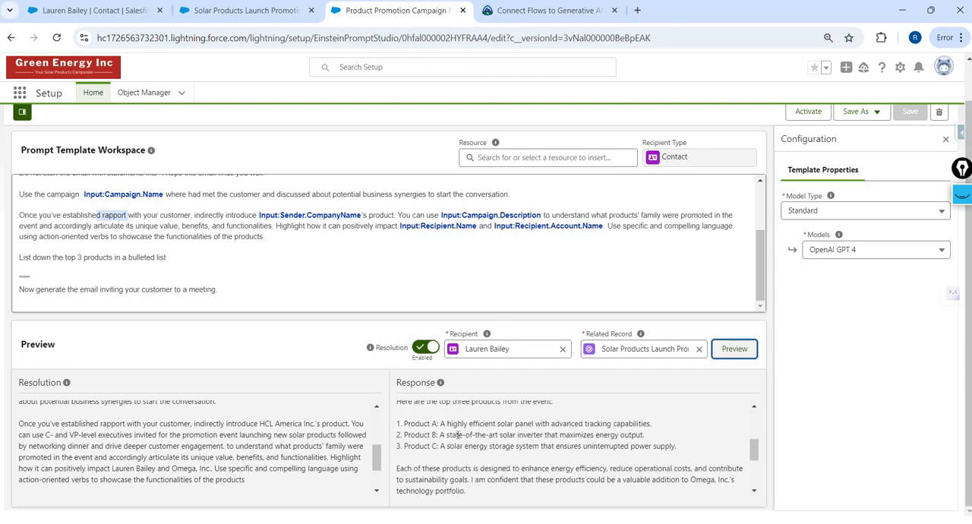
{"action": "scroll", "coordinate": [489, 437], "scroll_direction": "up", "scroll_amount": 2}
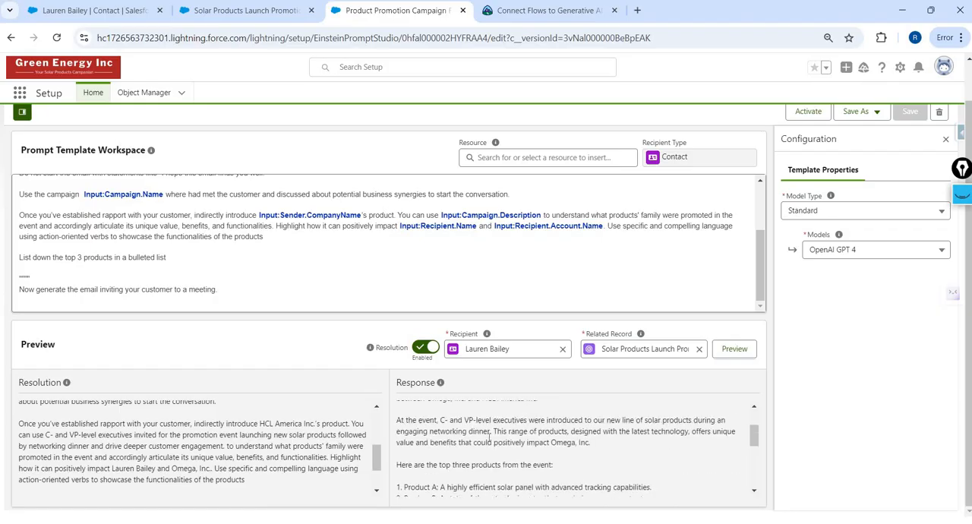
{"action": "scroll", "coordinate": [489, 437], "scroll_direction": "up", "scroll_amount": 2}
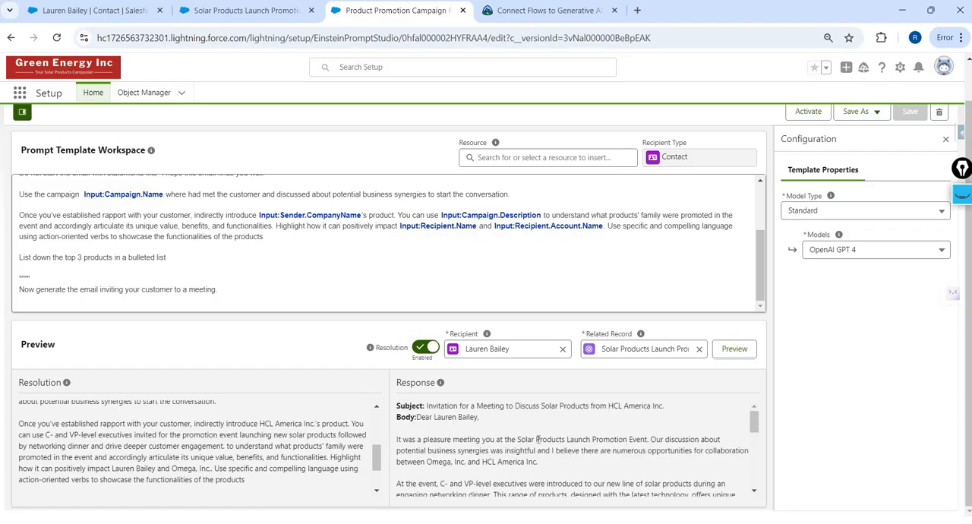
{"action": "left_click_drag", "start_coordinate": [521, 440], "coordinate": [646, 441]}
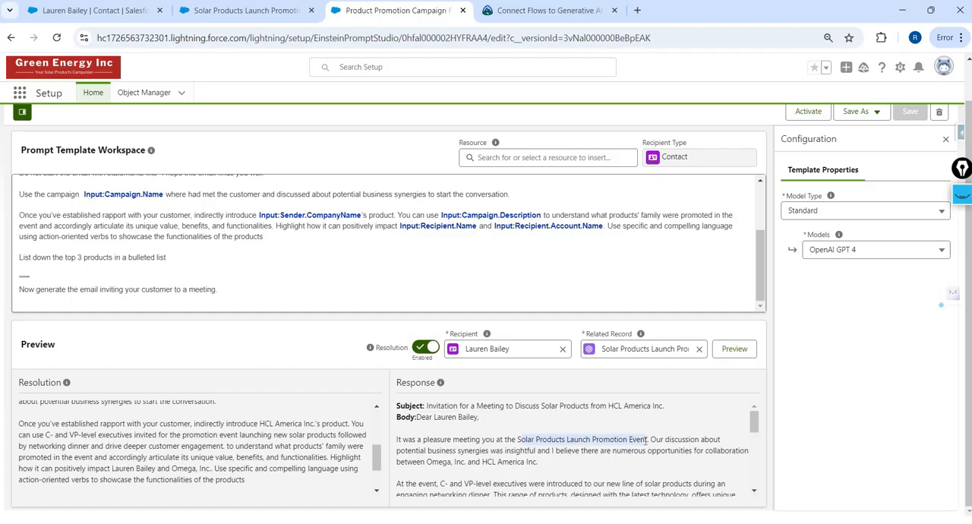
{"action": "scroll", "coordinate": [644, 441], "scroll_direction": "down", "scroll_amount": 2}
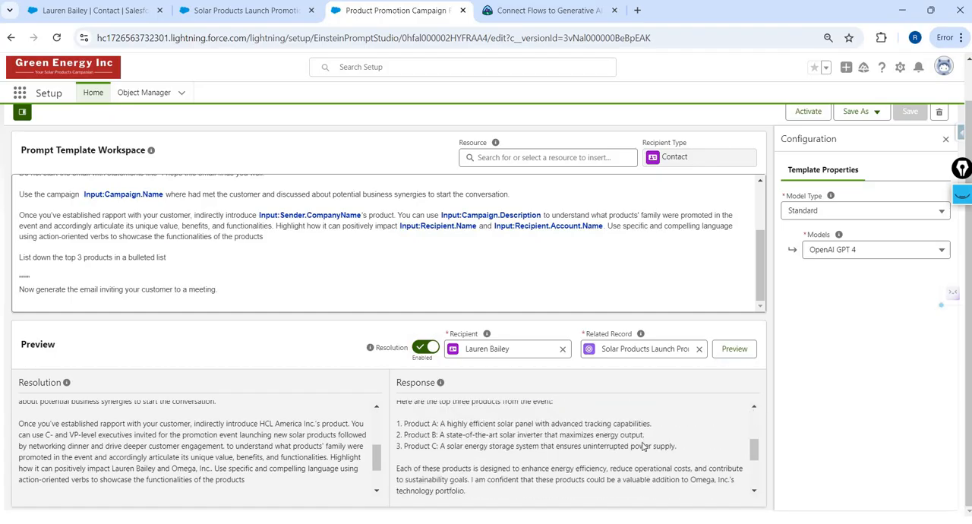
{"action": "scroll", "coordinate": [642, 447], "scroll_direction": "down", "scroll_amount": 3}
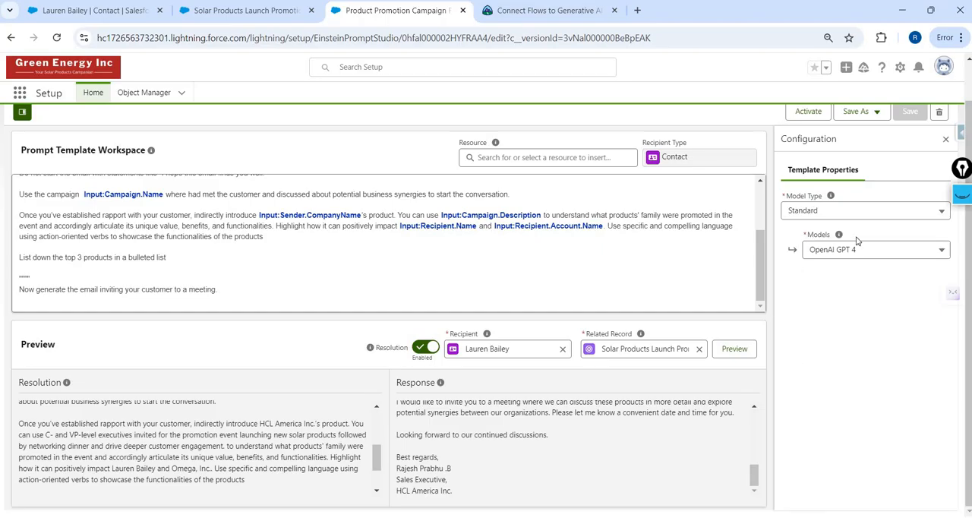
- Activate Version 1 of the prompt template and reload the contact's record page
{"action": "scroll", "coordinate": [827, 157], "scroll_direction": "up", "scroll_amount": 1}
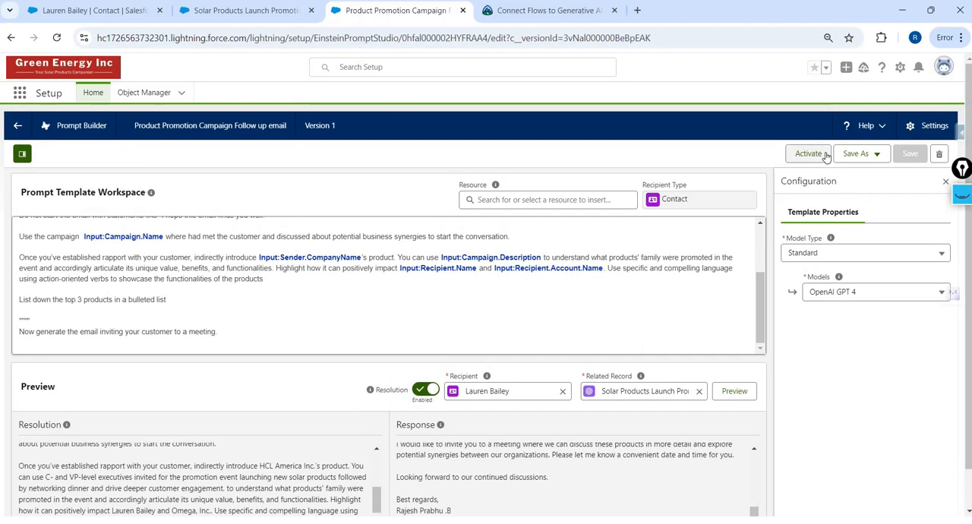
{"action": "left_click", "coordinate": [803, 157]}
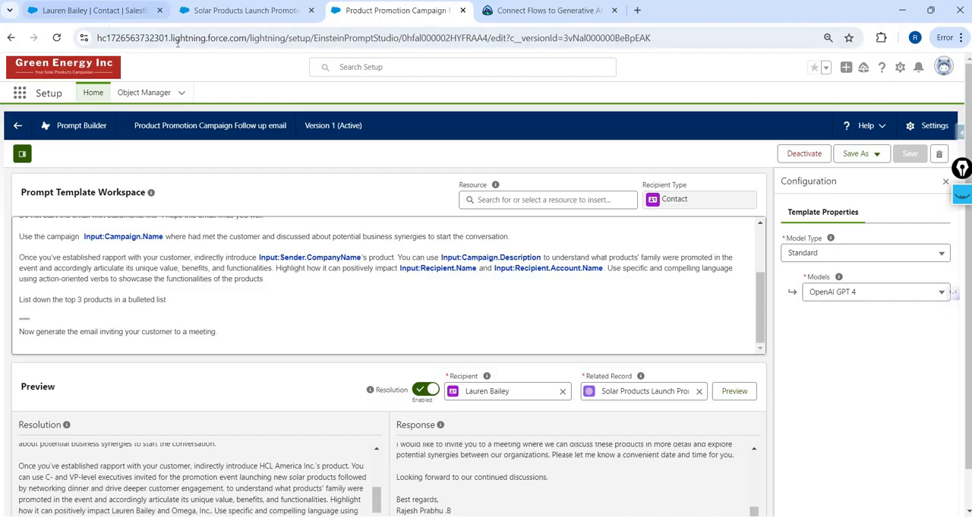
{"action": "left_click", "coordinate": [91, 10]}
{"action": "left_click", "coordinate": [177, 38]}
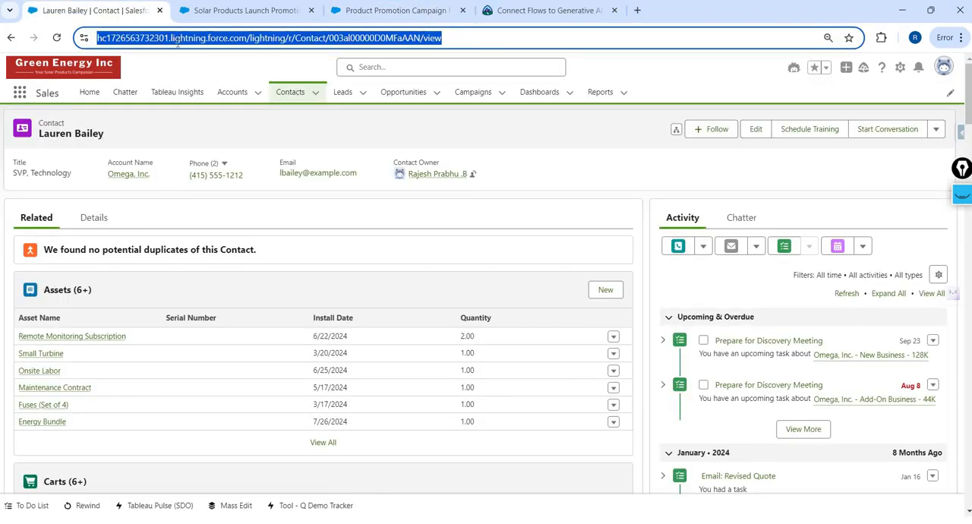
{"action": "key", "text": "Return"}
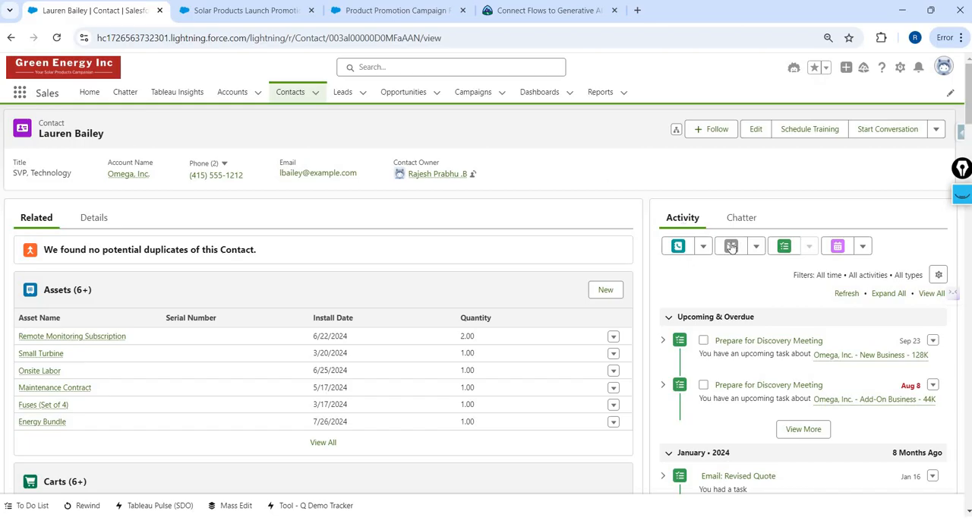
- Start an email to the contact and draft it with Einstein using the custom "Product Promotion Campaign Follow up email" instructions
{"action": "left_click", "coordinate": [923, 231]}
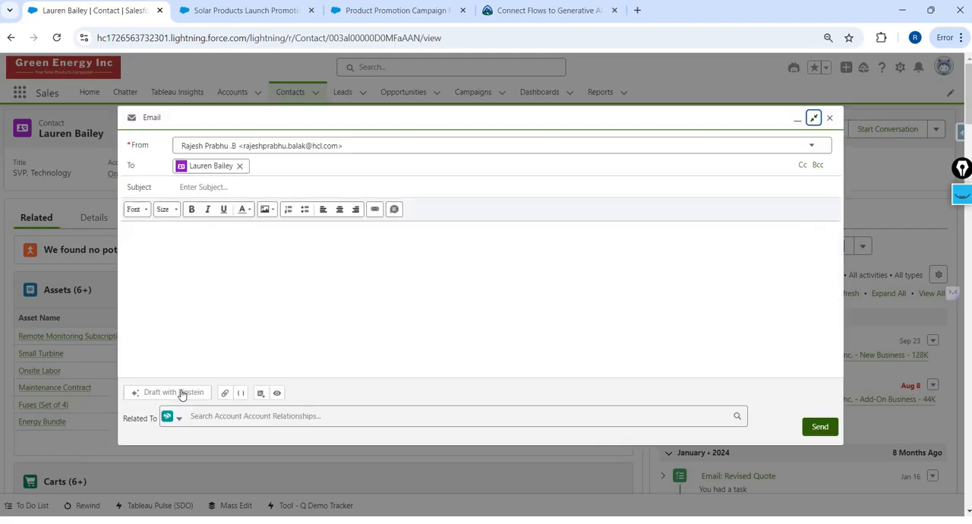
{"action": "left_click", "coordinate": [181, 394]}
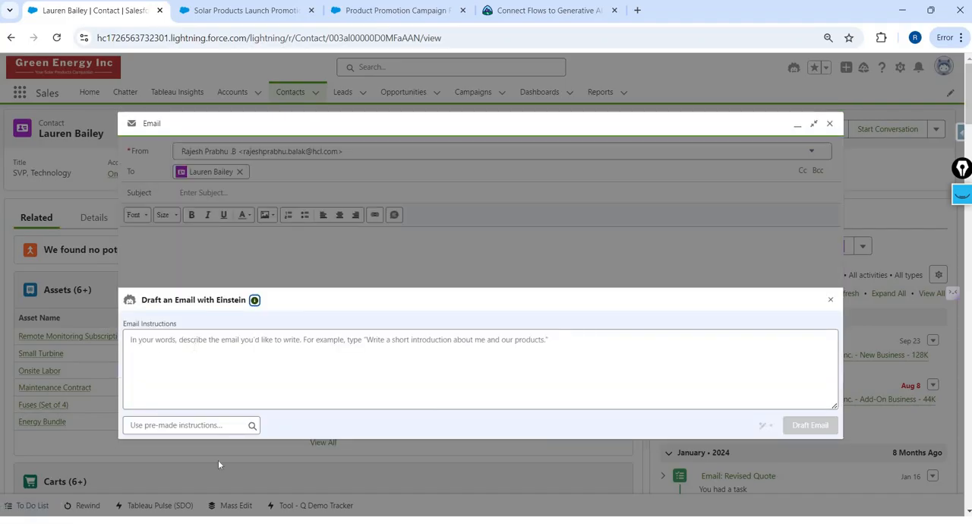
{"action": "left_click", "coordinate": [204, 425]}
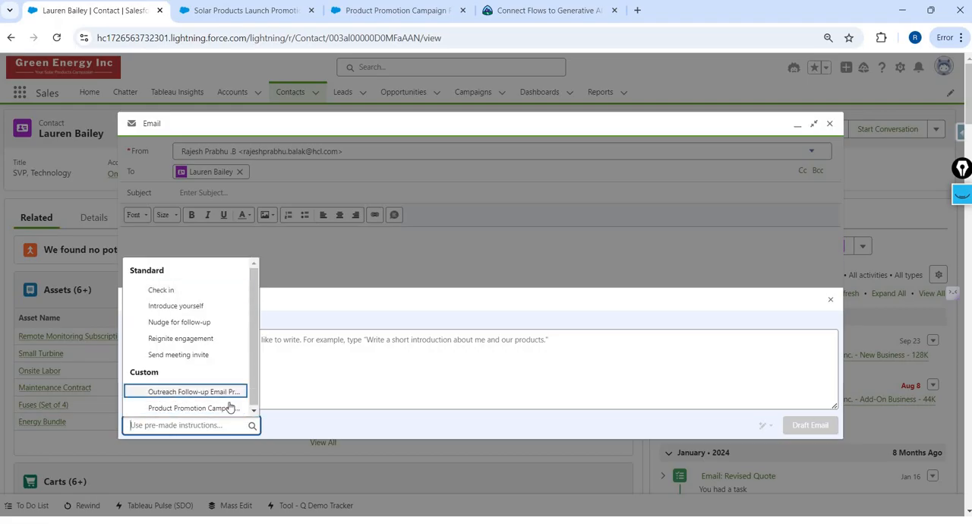
{"action": "left_click", "coordinate": [202, 405]}
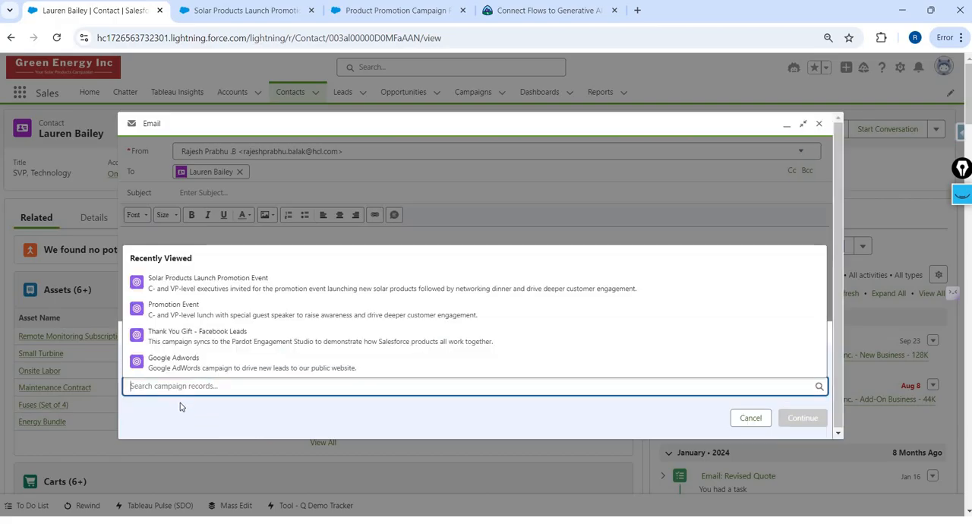
- Choose Solar Products Launch Promotion Event as the campaign the email applies to and generate the draft
{"action": "left_click", "coordinate": [179, 393]}
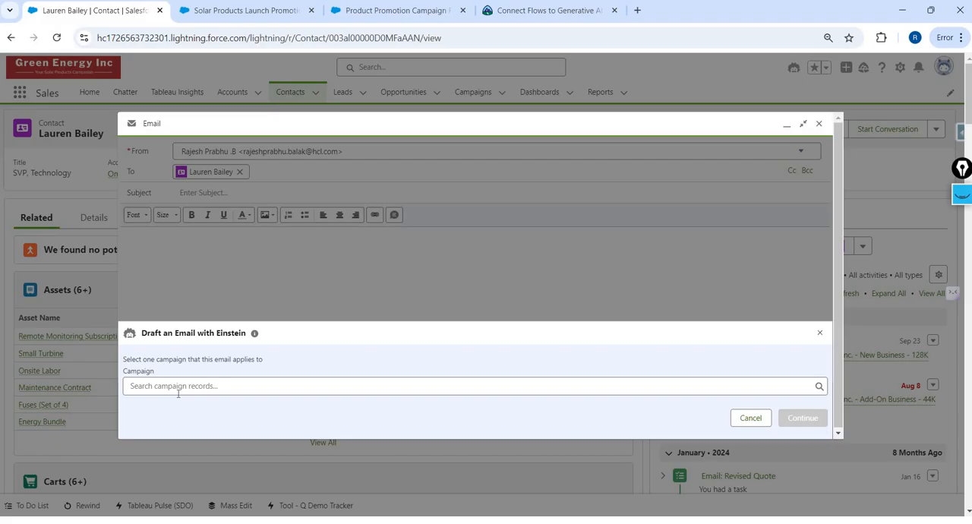
{"action": "left_click", "coordinate": [219, 388]}
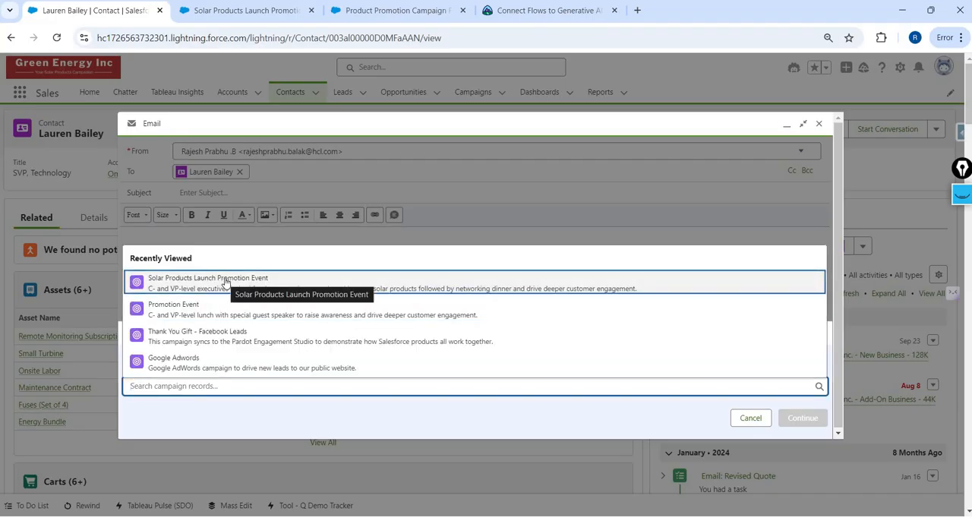
{"action": "left_click", "coordinate": [225, 282]}
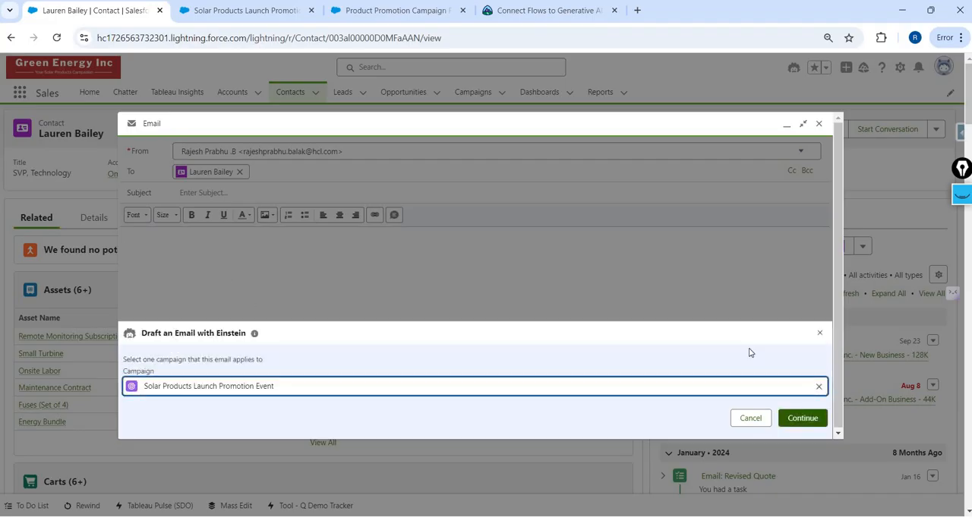
{"action": "left_click", "coordinate": [807, 422]}
{"action": "left_click", "coordinate": [807, 422]}
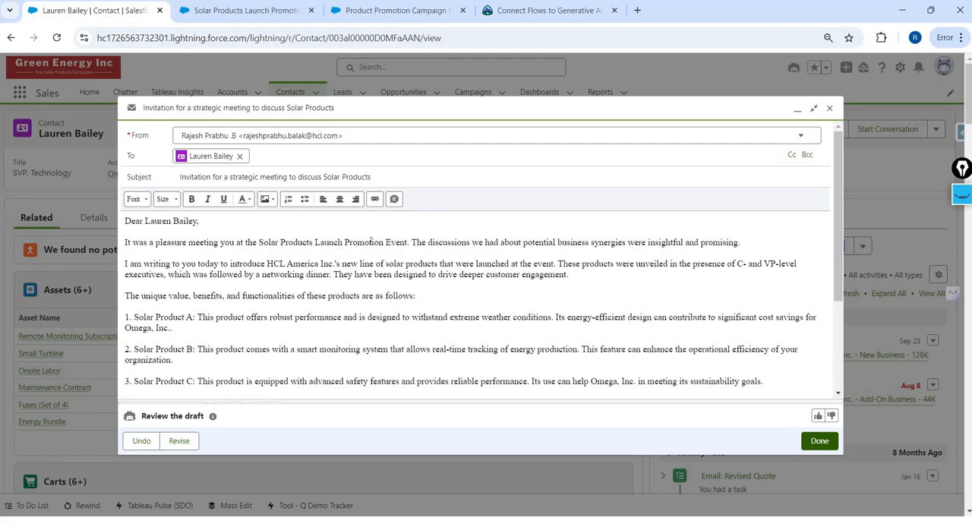
- Add a "Phone:" line with the sender's phone number below the name in the drafted email's signature and accept the draft
{"action": "left_click_drag", "start_coordinate": [371, 242], "coordinate": [275, 242]}
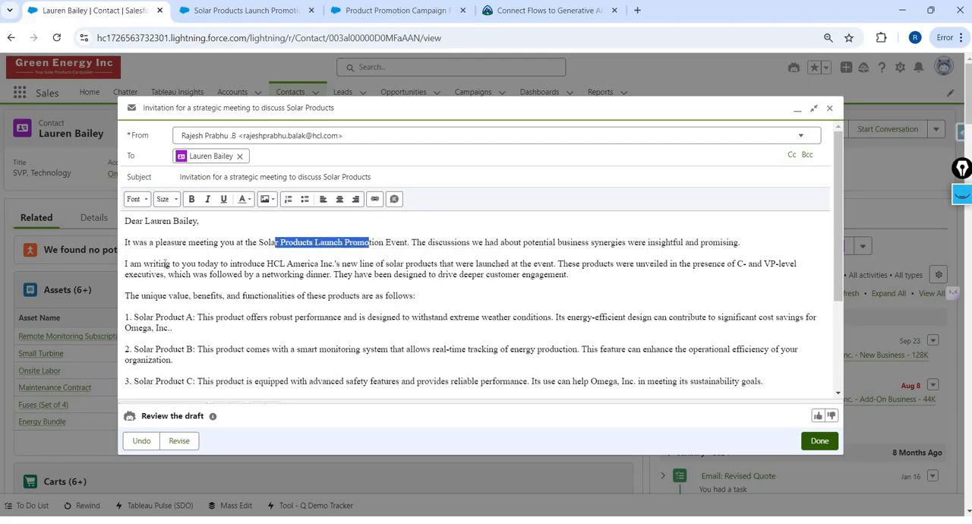
{"action": "scroll", "coordinate": [135, 334], "scroll_direction": "down", "scroll_amount": 1}
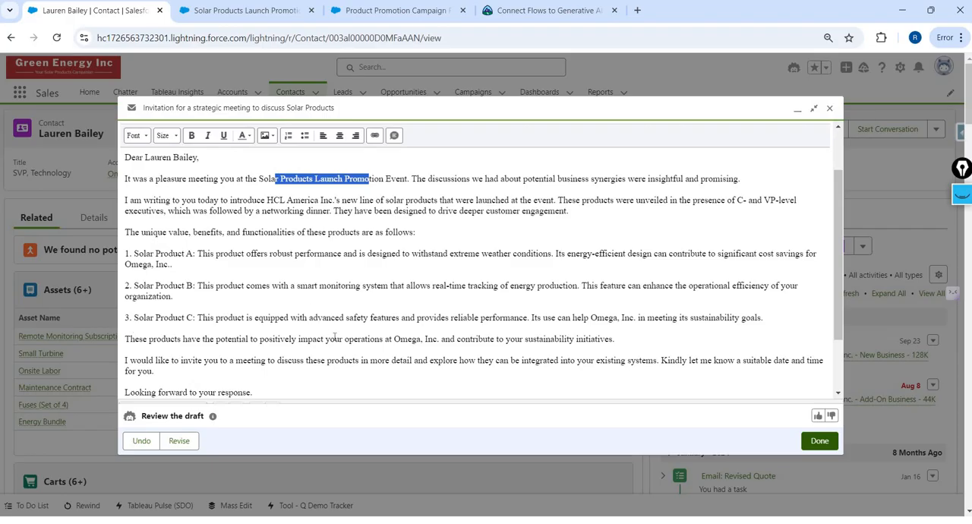
{"action": "scroll", "coordinate": [336, 336], "scroll_direction": "up", "scroll_amount": 1}
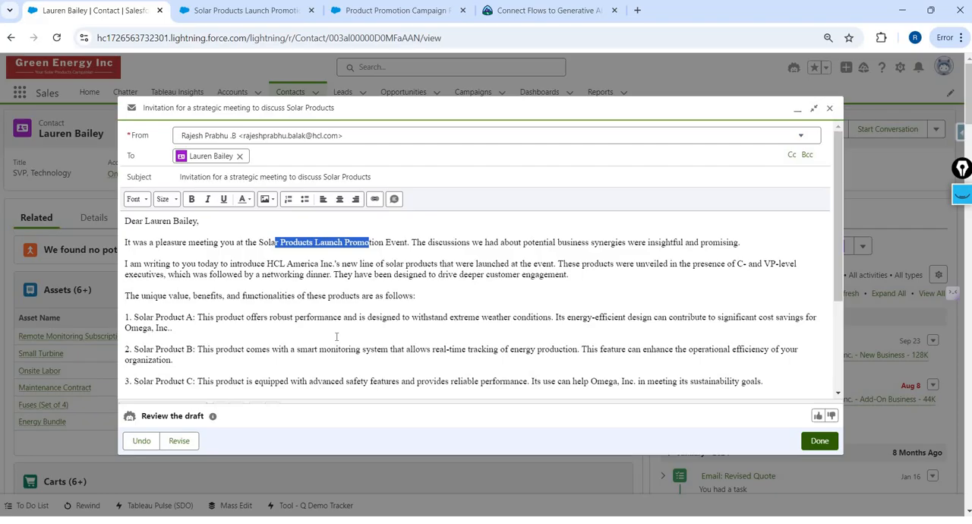
{"action": "scroll", "coordinate": [336, 336], "scroll_direction": "down", "scroll_amount": 2}
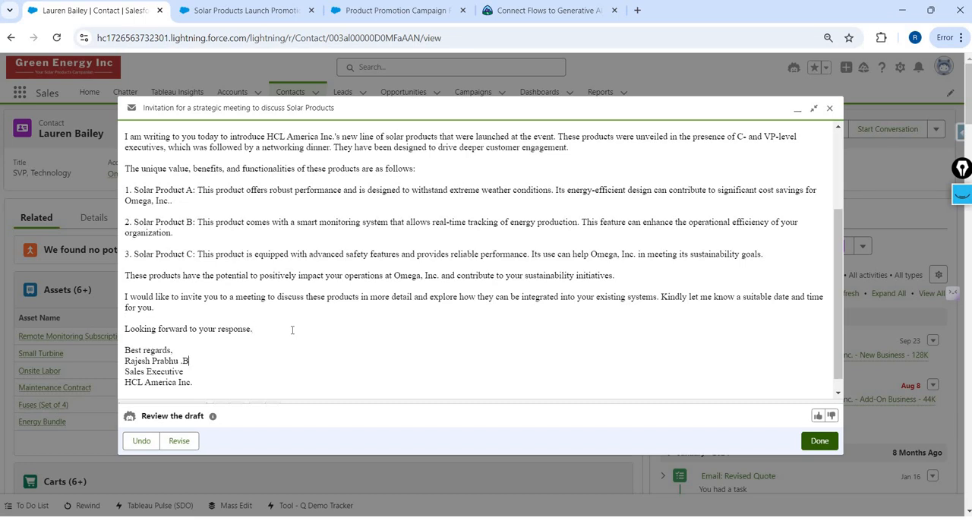
{"action": "key", "text": "Return"}
{"action": "type", "text": "P"}
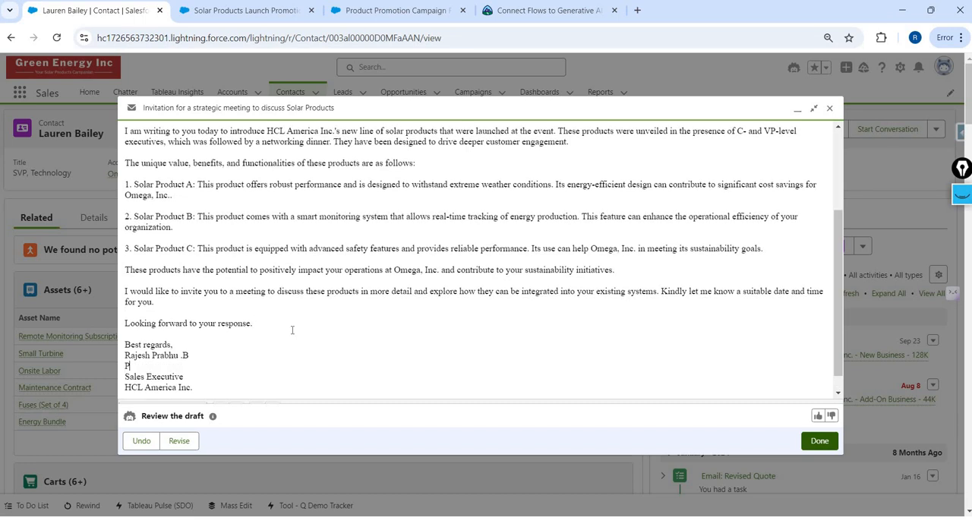
{"action": "left_click", "coordinate": [820, 441]}
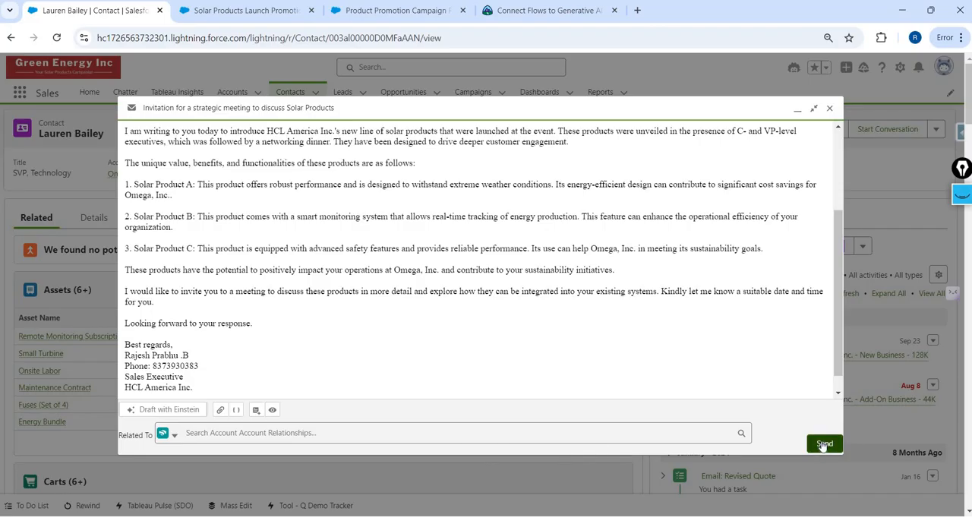
{"action": "left_click", "coordinate": [822, 444]}
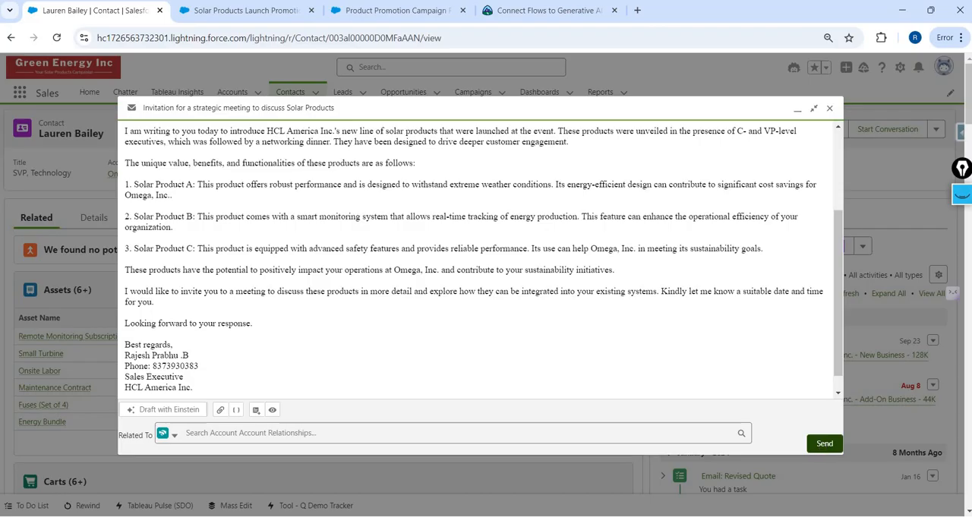
- Open the contact linked to the Solar Products Launch Promotion Event campaign member and start an email in the enlarged composer
{"action": "left_click", "coordinate": [245, 10]}
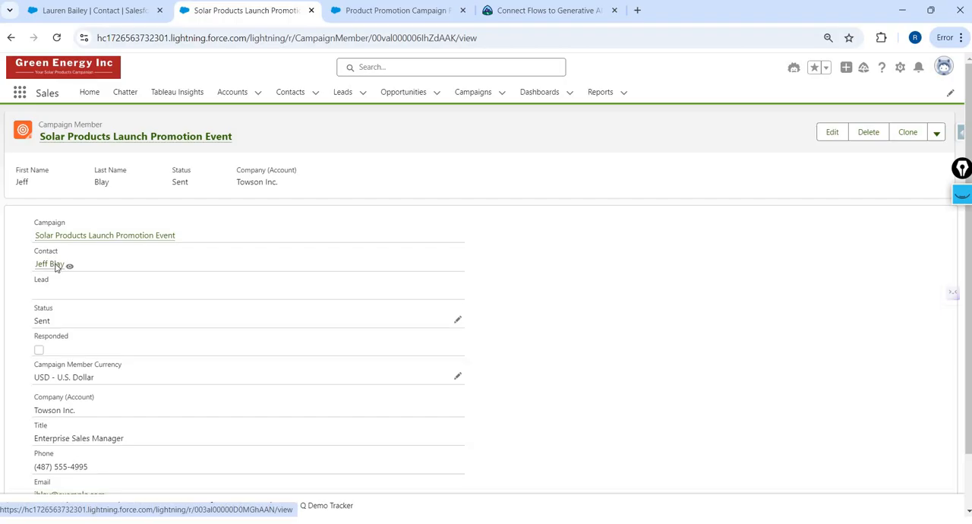
{"action": "left_click", "coordinate": [55, 266]}
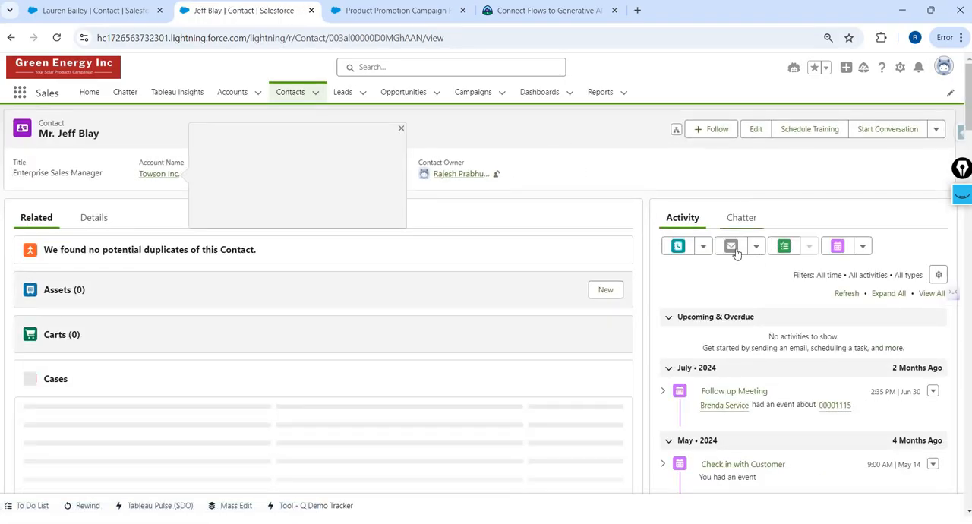
{"action": "left_click", "coordinate": [731, 247]}
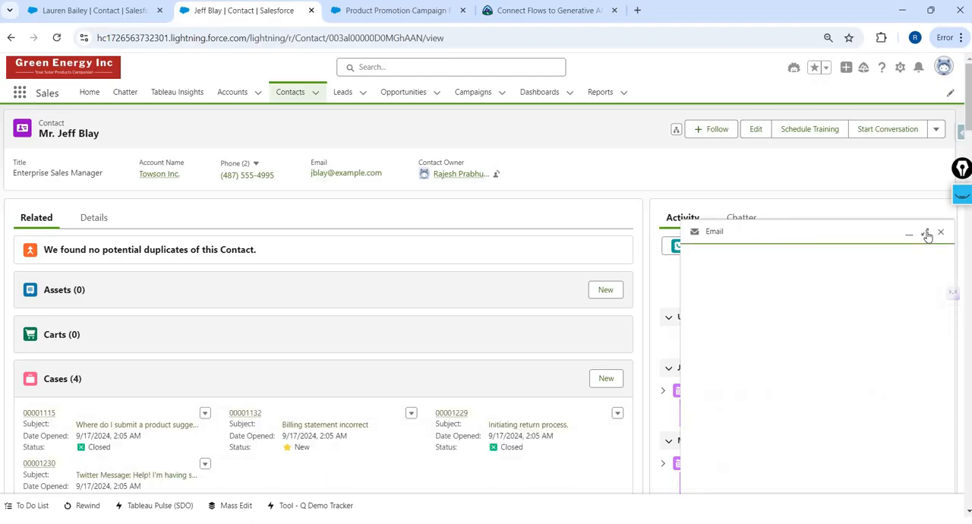
{"action": "left_click", "coordinate": [925, 233]}
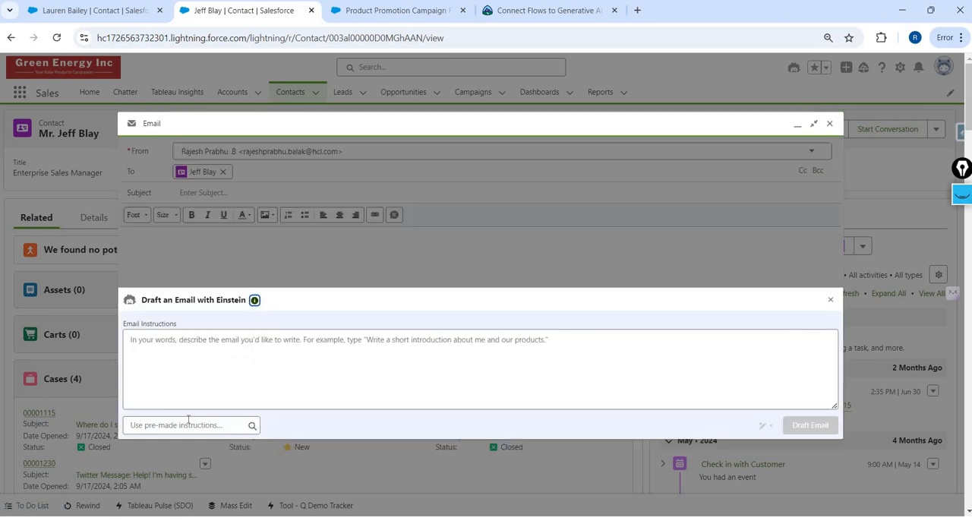
- Draft the email with Einstein using the custom "Product Promotion Campaign Follow up email" instructions and accept the generated draft
{"action": "left_click", "coordinate": [188, 424]}
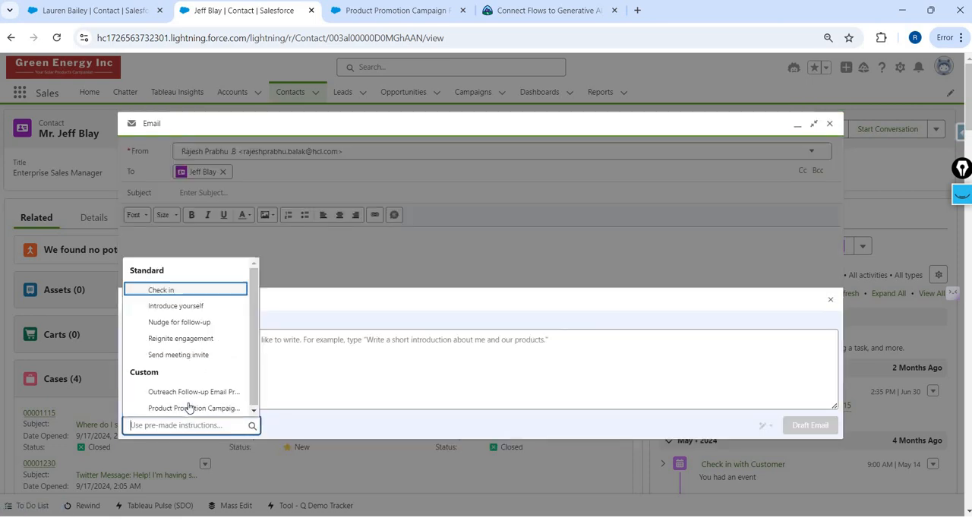
{"action": "left_click", "coordinate": [192, 280]}
{"action": "left_click", "coordinate": [805, 423]}
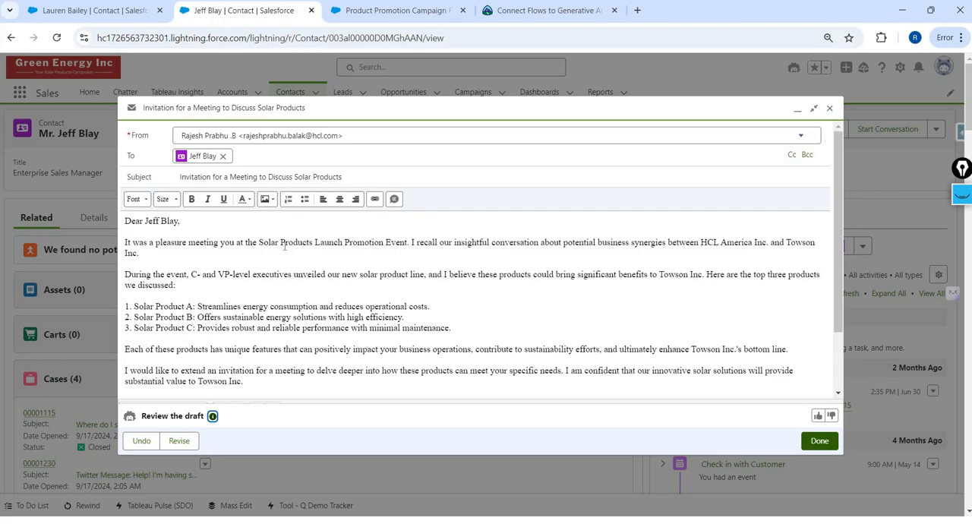
{"action": "left_click", "coordinate": [820, 442]}
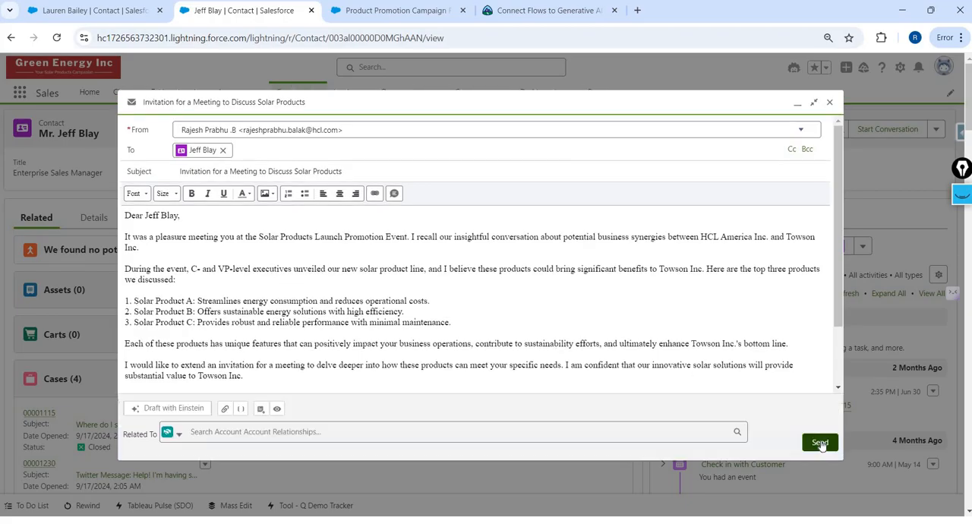
- Switch to the How To Series presentation window to view the steps for writing a Sales Email prompt template
{"action": "key", "text": "alt+Tab"}
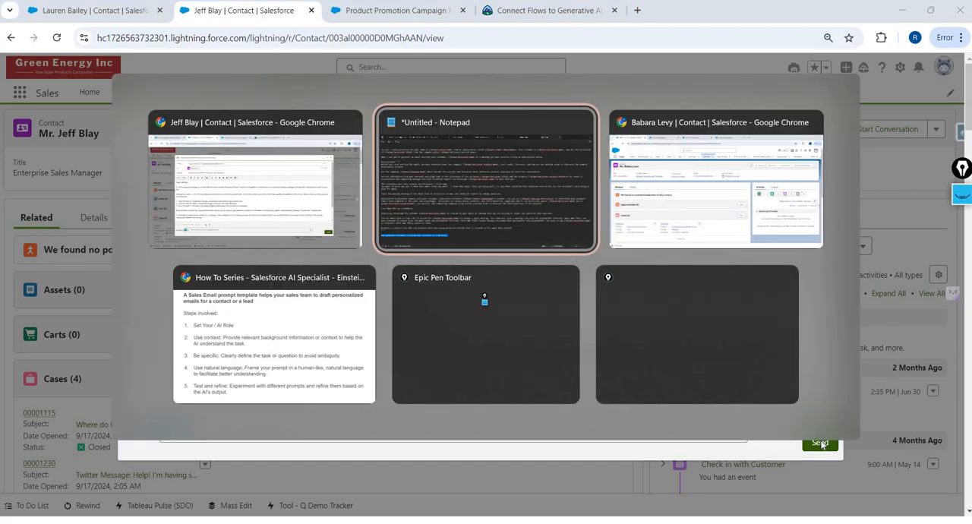
{"action": "key", "text": "alt+Tab"}
{"action": "key", "text": "alt+Tab"}
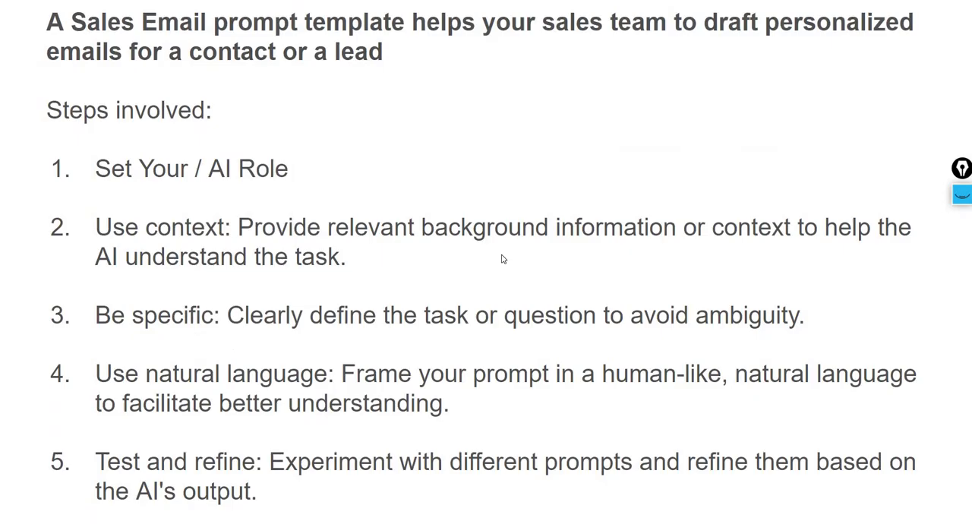